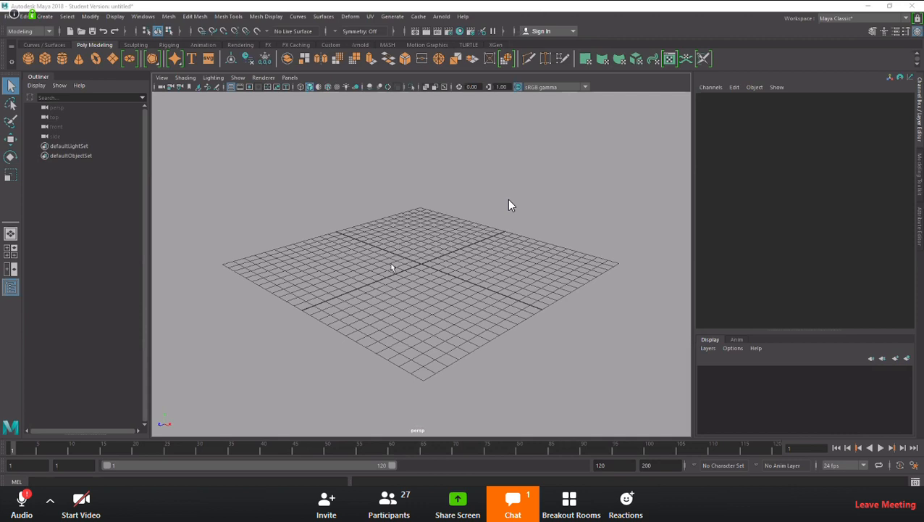
pyautogui.scroll(2, 392, 269)
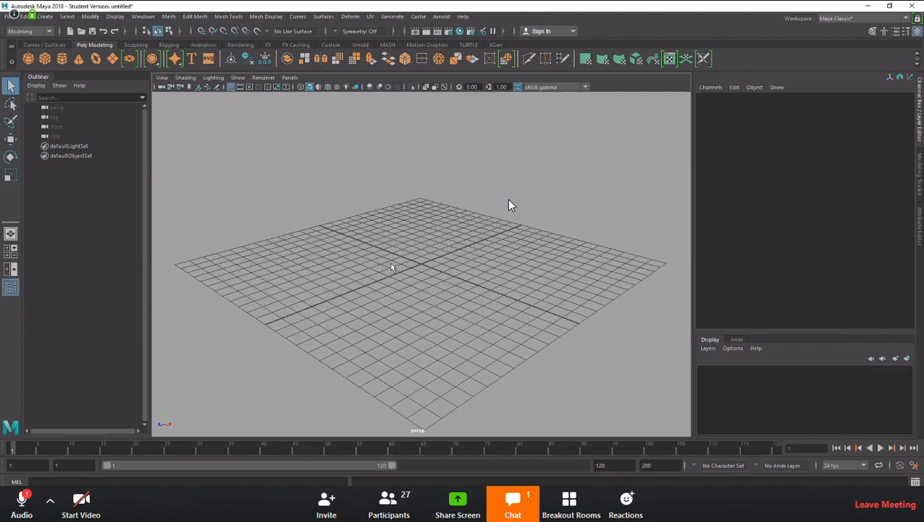
pyautogui.keyDown('alt'); pyautogui.moveTo(392, 263); pyautogui.dragTo(387, 273, button='middle'); pyautogui.keyUp('alt')
pyautogui.keyDown('alt'); pyautogui.moveTo(388, 272); pyautogui.dragTo(390, 262); pyautogui.keyUp('alt')
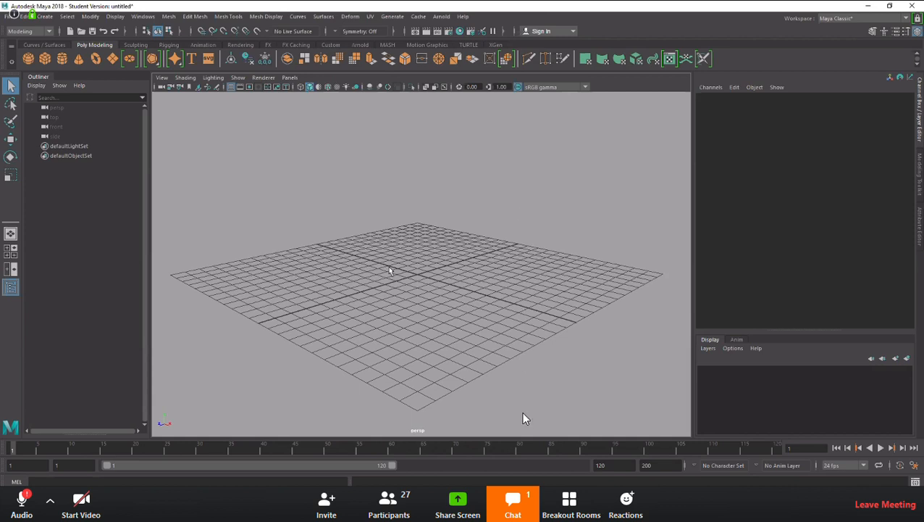
pyautogui.click(512, 508)
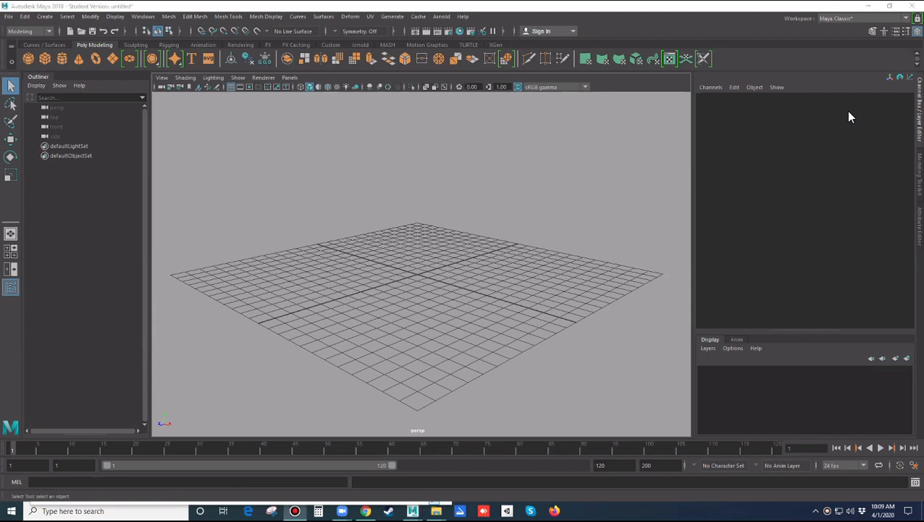
# Step: Shrink the open windows to expose the desktop, then create a new Microsoft Excel worksheet there and open it
pyautogui.click(889, 7)
pyautogui.click(746, 43)
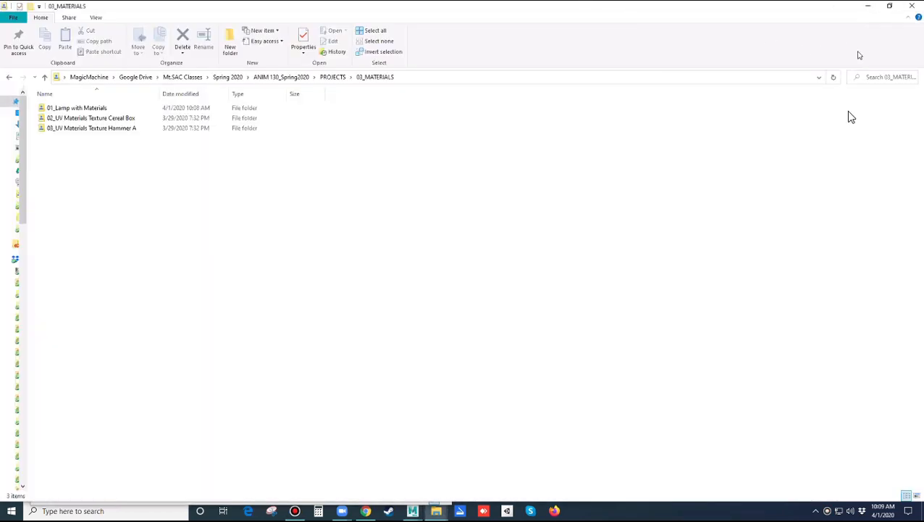
pyautogui.click(890, 6)
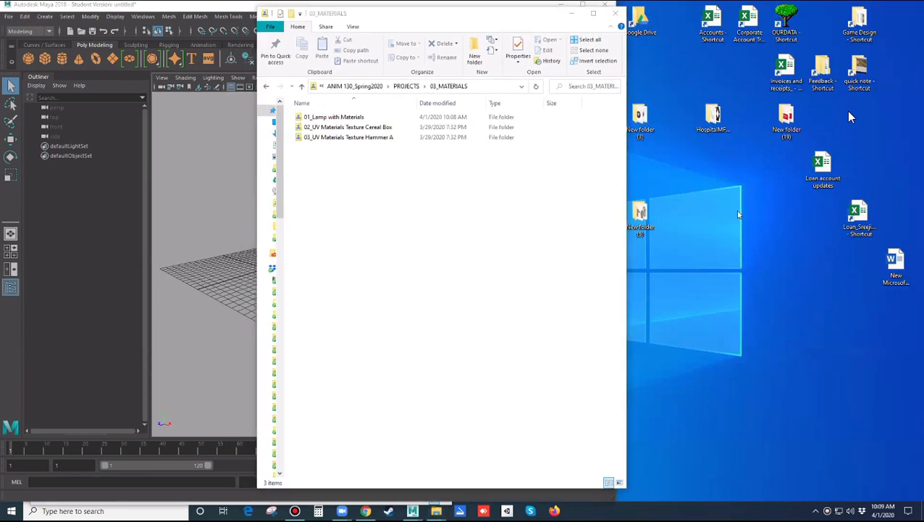
pyautogui.rightClick(714, 152)
pyautogui.moveTo(804, 287)
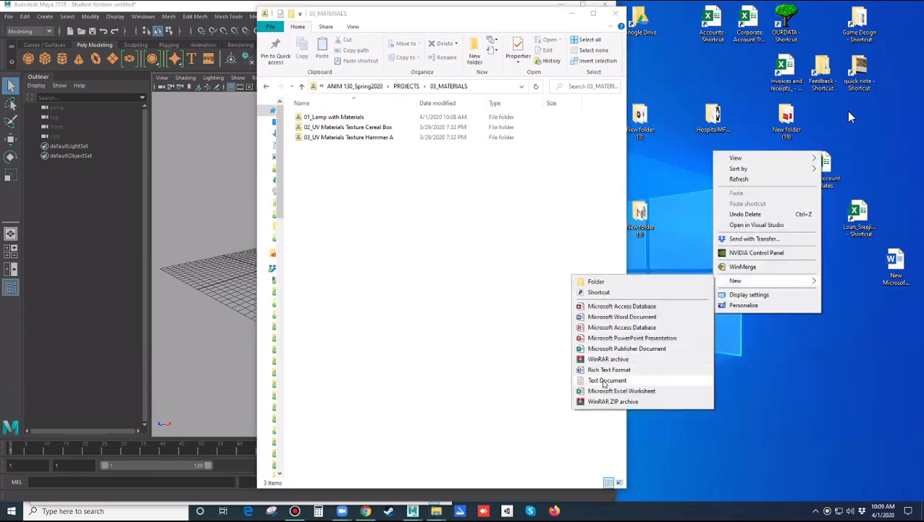
pyautogui.click(612, 390)
pyautogui.click(720, 167)
pyautogui.doubleClick(719, 167)
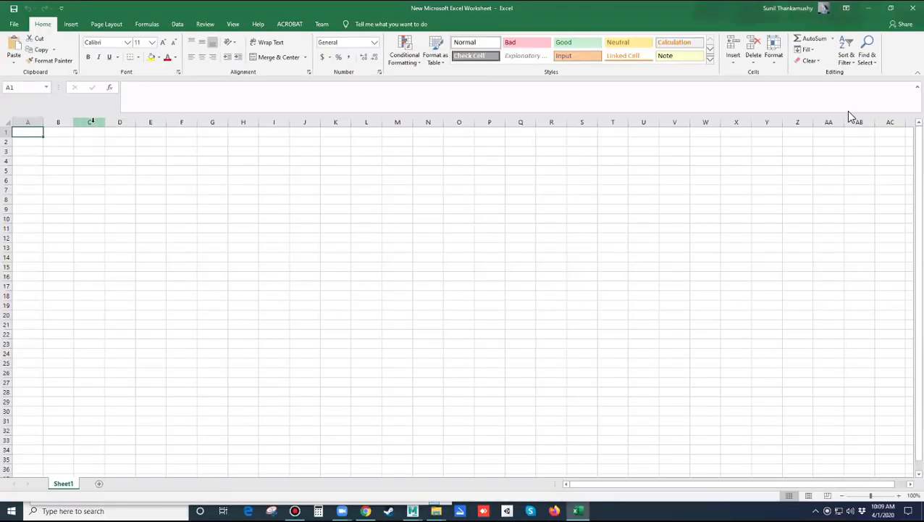
# Step: Widen column B to roughly eleven times its default width and enter the heading MATERIALS in cell B4
pyautogui.moveTo(73, 122); pyautogui.dragTo(395, 123)
pyautogui.click(277, 158)
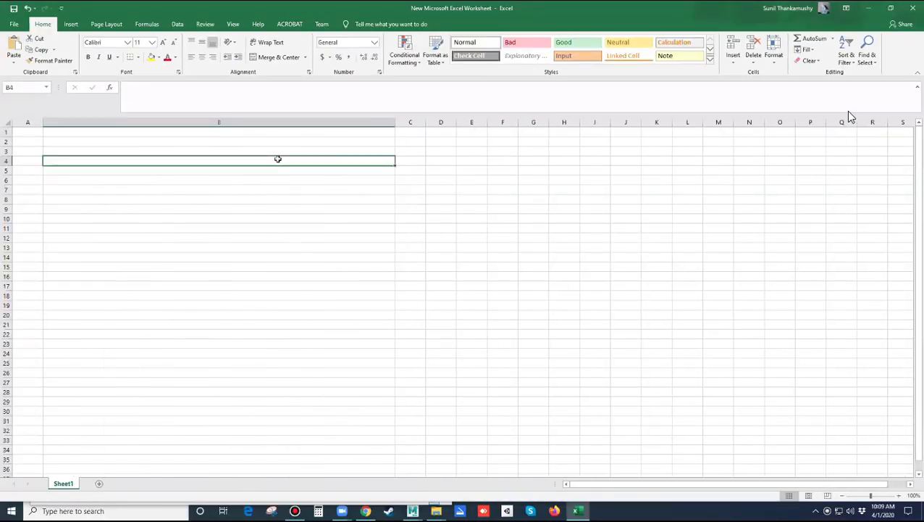
pyautogui.write('MATERIALS')
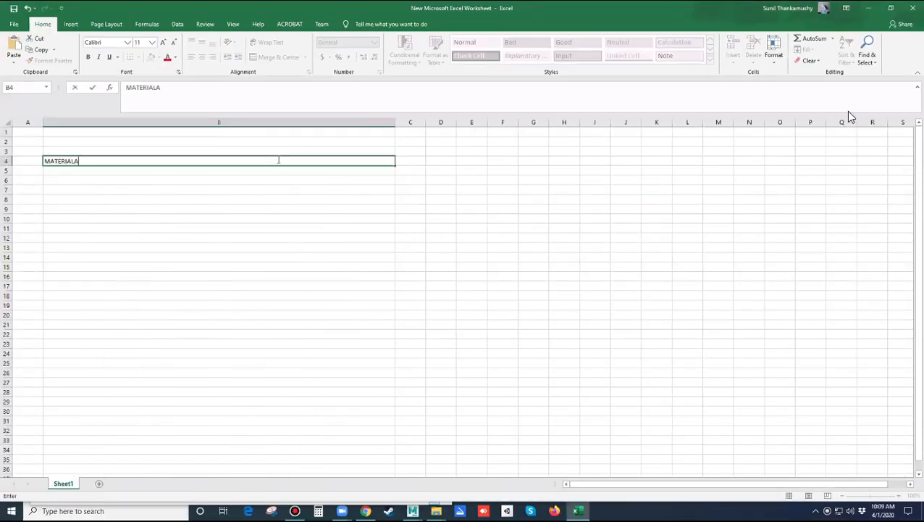
pyautogui.click(234, 168)
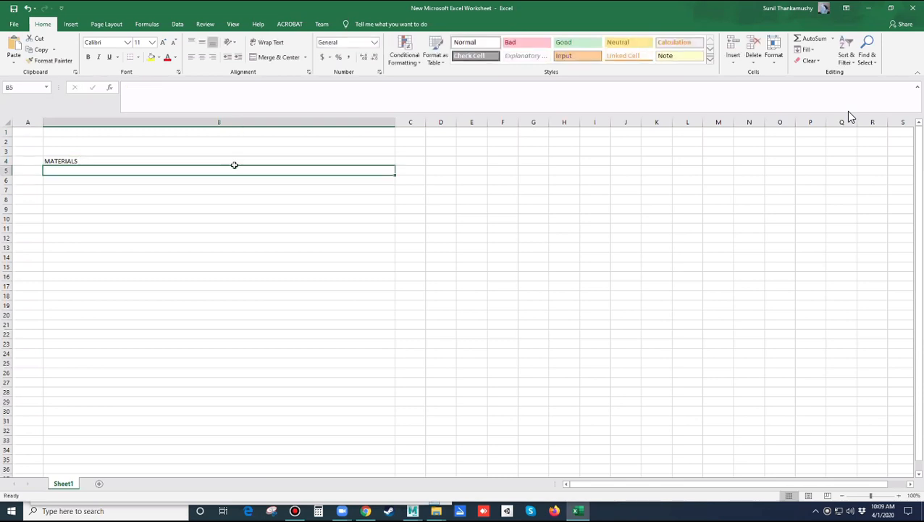
# Step: Increase the font size of column B to 20 and make the MATERIALS heading bold
pyautogui.click(245, 122)
pyautogui.click(164, 42)
pyautogui.click(164, 42)
pyautogui.click(164, 42)
pyautogui.click(164, 42)
pyautogui.click(164, 42)
pyautogui.click(153, 187)
pyautogui.hotkey('ctrl', 'b')
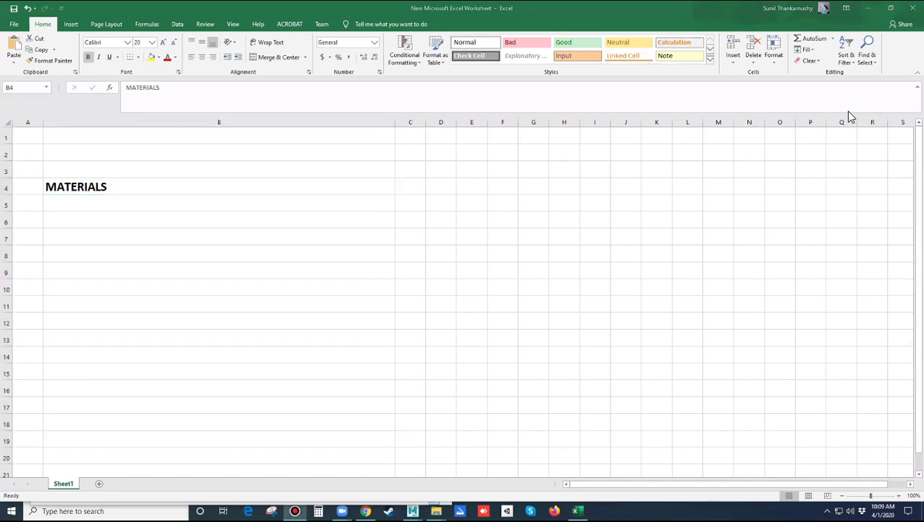
# Step: Enter "_the color" in cell B5 as the first item under the MATERIALS heading
pyautogui.click(114, 206)
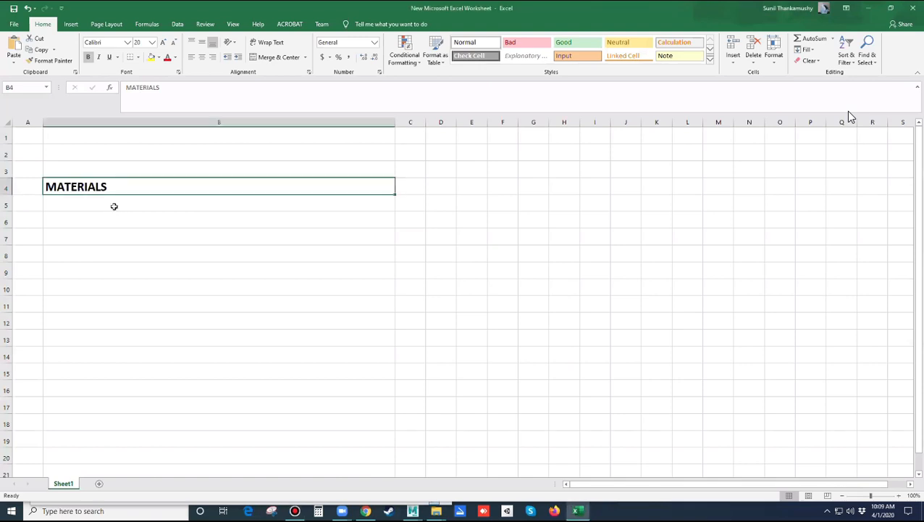
pyautogui.click(114, 206)
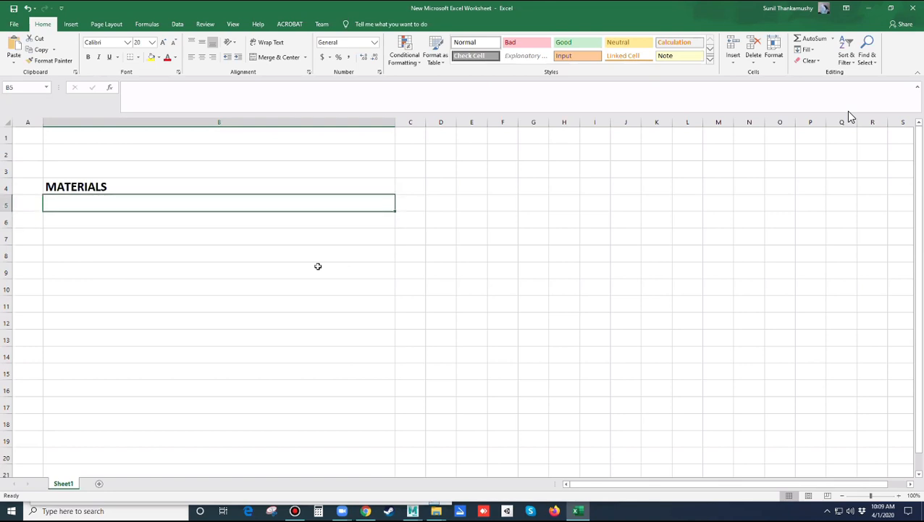
pyautogui.press('Up')
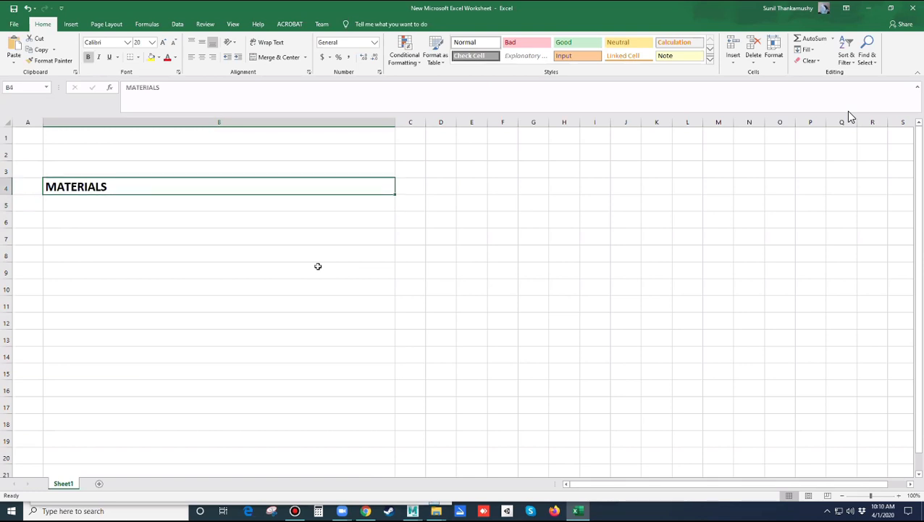
pyautogui.press('Down')
pyautogui.write('_')
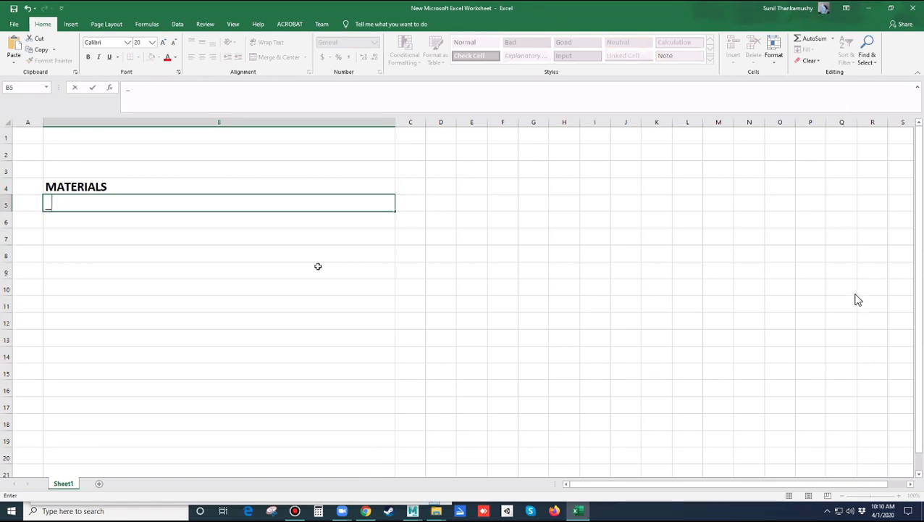
pyautogui.write('the color')
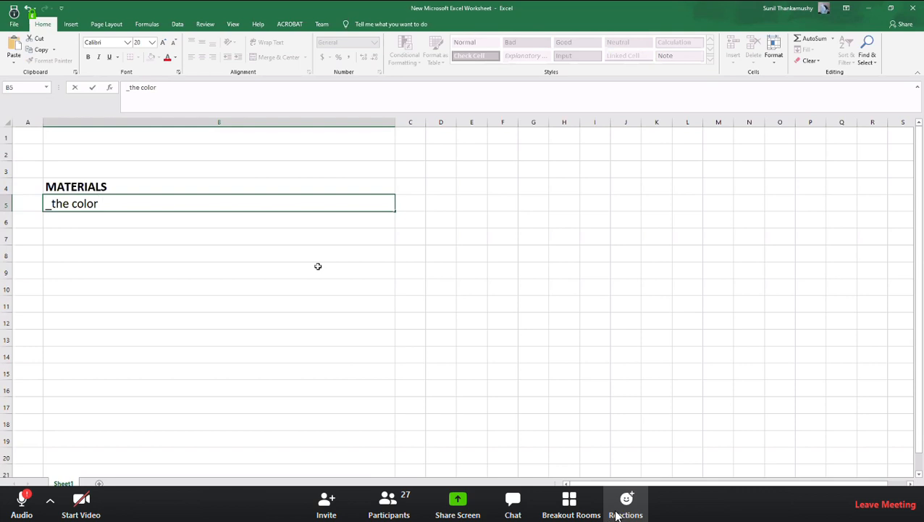
pyautogui.press('Return')
# Step: Enter "_the texturing" in cell B6 as the second item of the list
pyautogui.write('_')
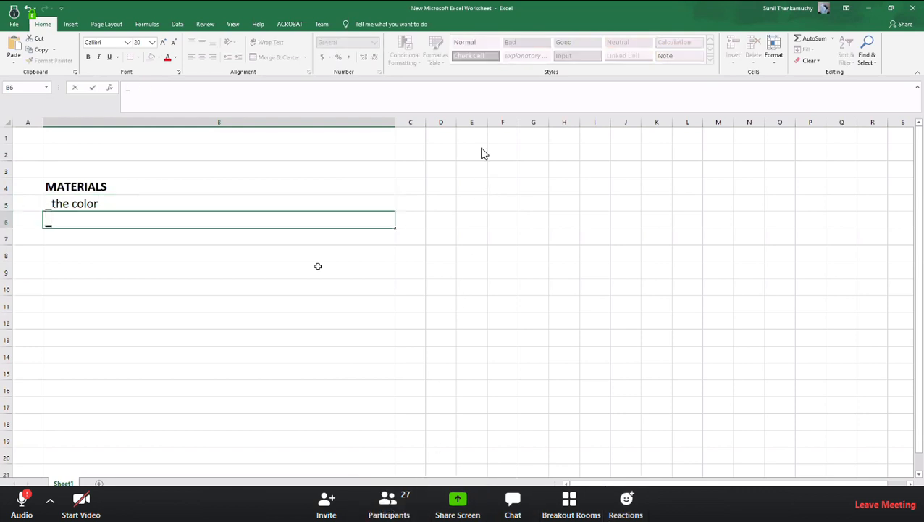
pyautogui.write('the ')
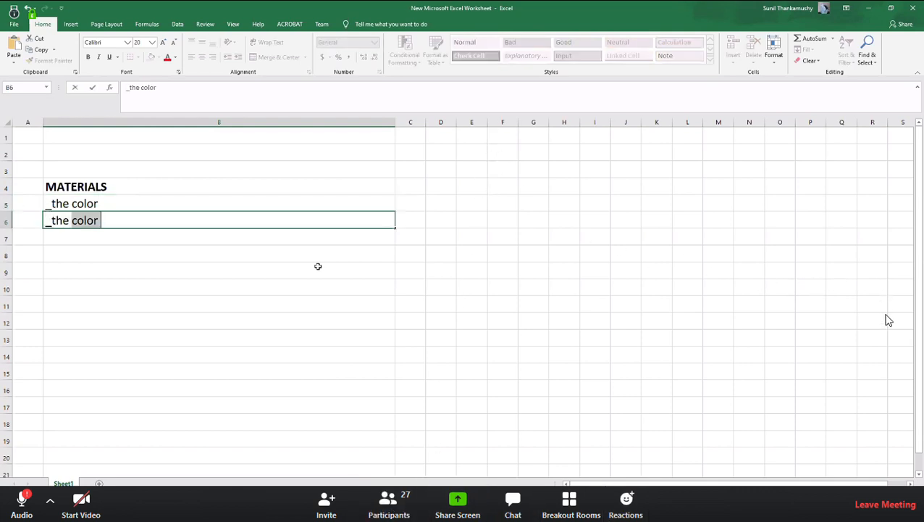
pyautogui.write('texturing')
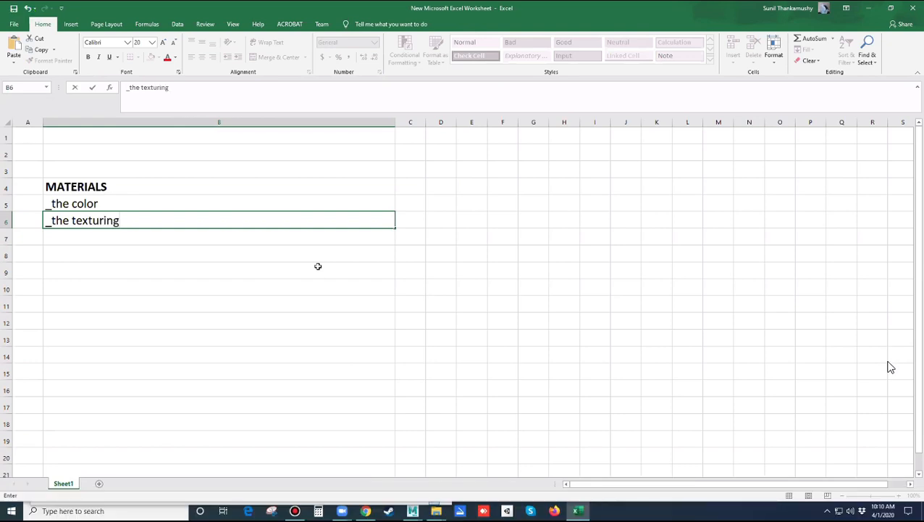
pyautogui.press('Return')
# Step: Enter "_peculiar properties (shininess, roughness, smoothness, metalic-ness)" in cell B7 as the third item
pyautogui.write('_')
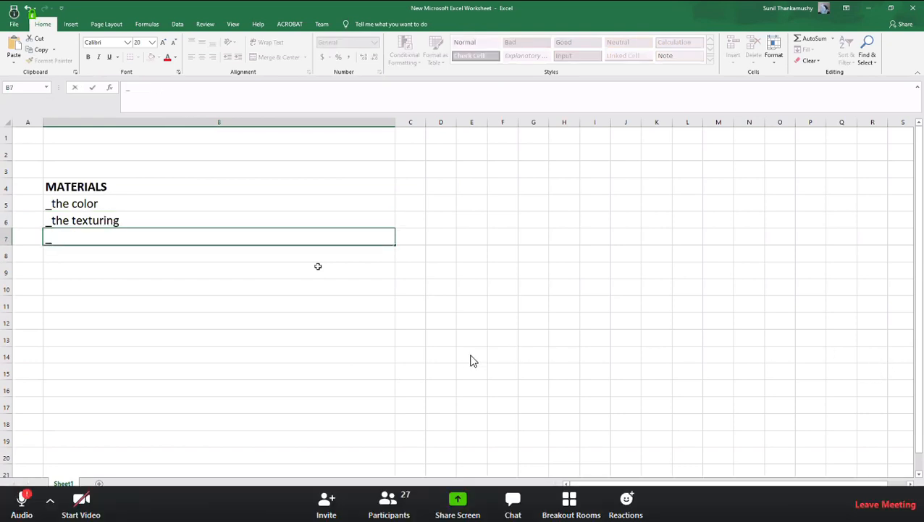
pyautogui.write('p')
pyautogui.press('BackSpace')
pyautogui.write('per')
pyautogui.press('BackSpace')
pyautogui.write('cular')
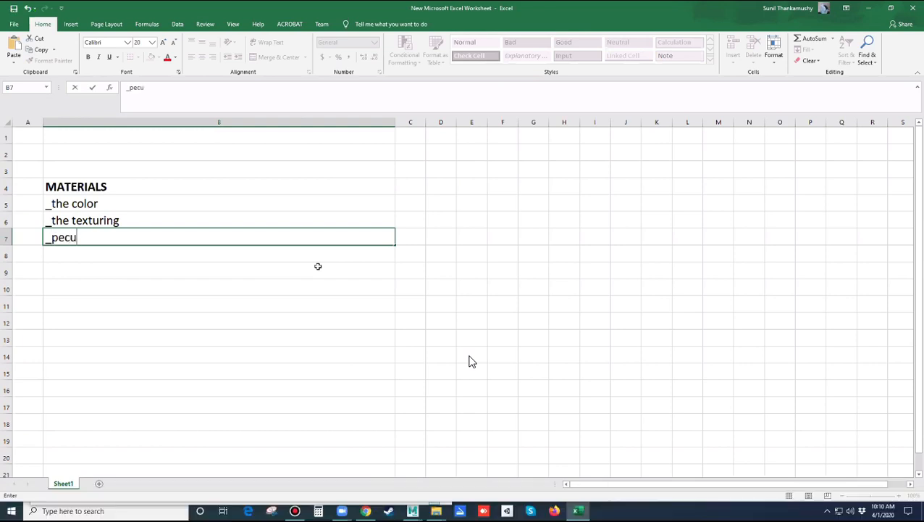
pyautogui.press('BackSpace')
pyautogui.press('BackSpace')
pyautogui.press('BackSpace')
pyautogui.write('liar properties ')
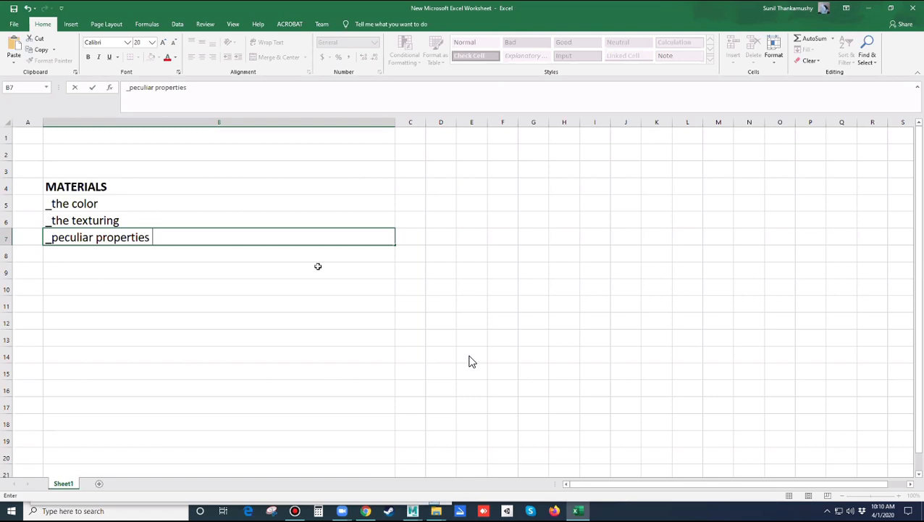
pyautogui.write('(shininess, ')
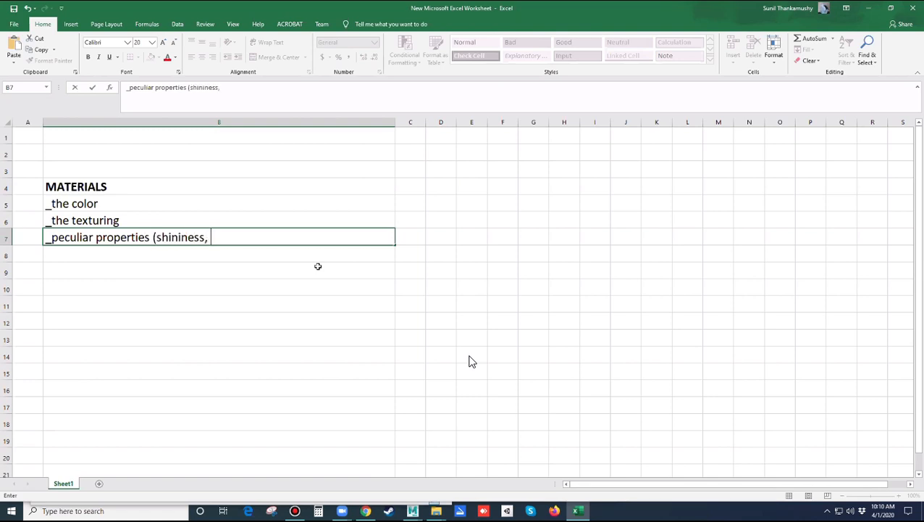
pyautogui.write('roughness, smoot')
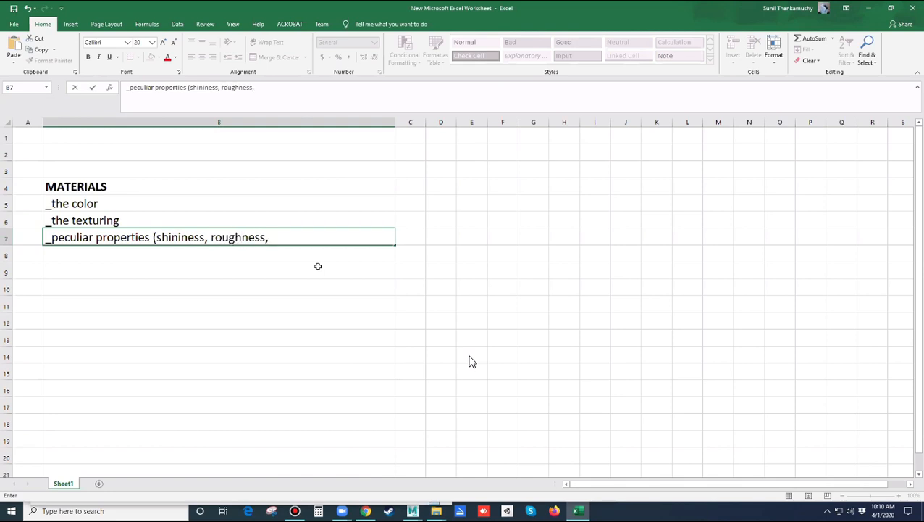
pyautogui.write('hness, n')
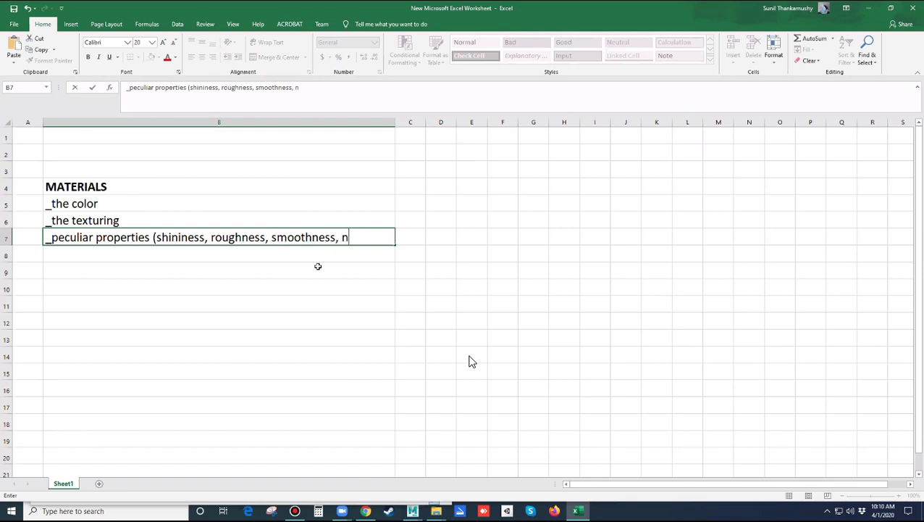
pyautogui.press('BackSpace')
pyautogui.write('metalic-ness)')
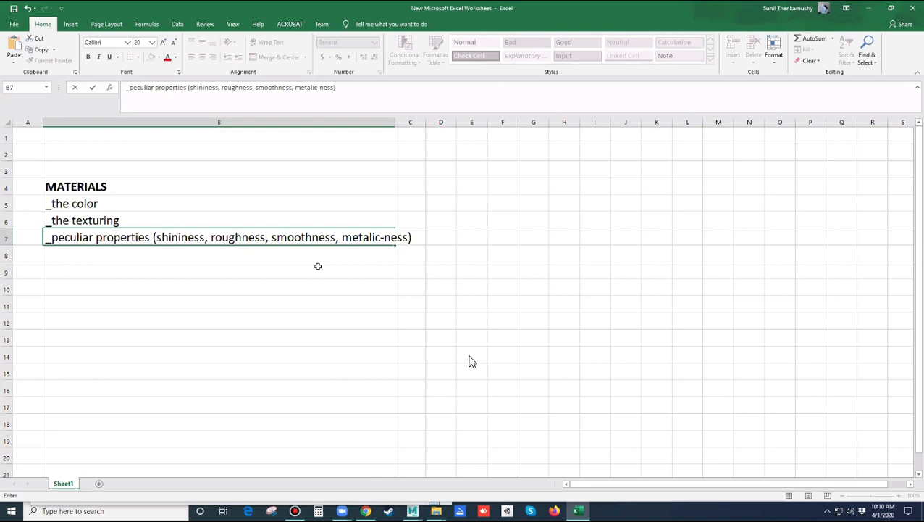
pyautogui.click(318, 266)
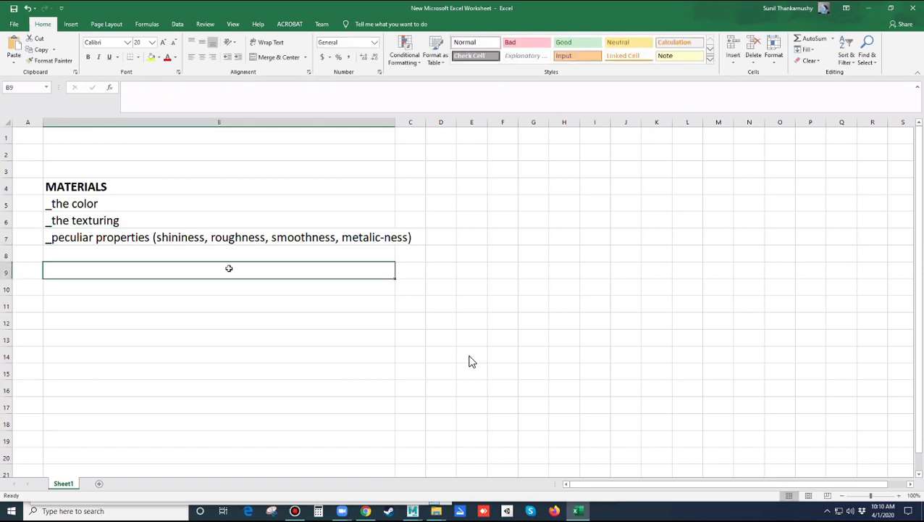
# Step: Select the three entries under the MATERIALS heading, cells B5 to B7
pyautogui.moveTo(97, 205); pyautogui.dragTo(93, 235)
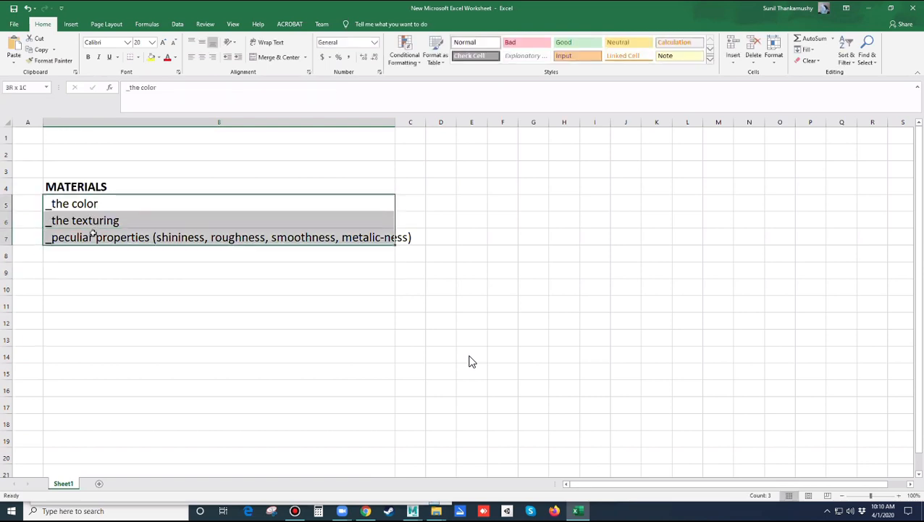
pyautogui.click(96, 253)
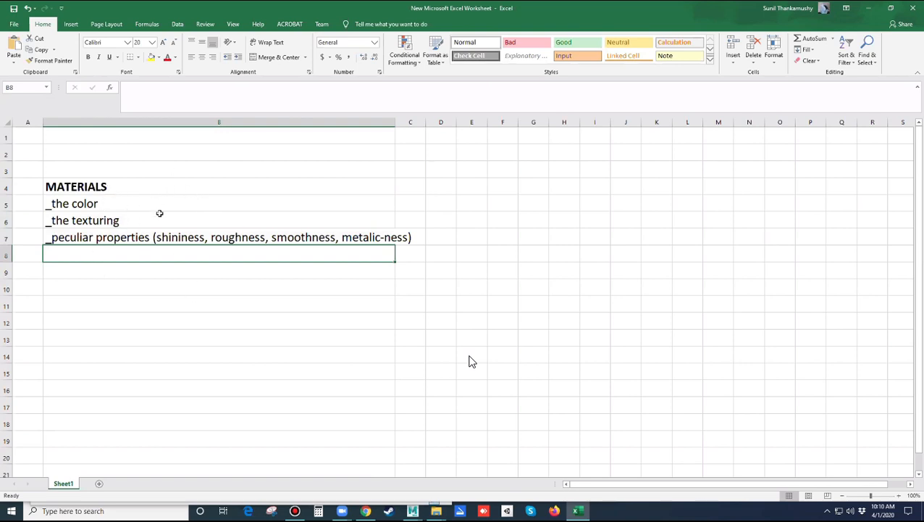
pyautogui.moveTo(93, 205); pyautogui.dragTo(102, 238)
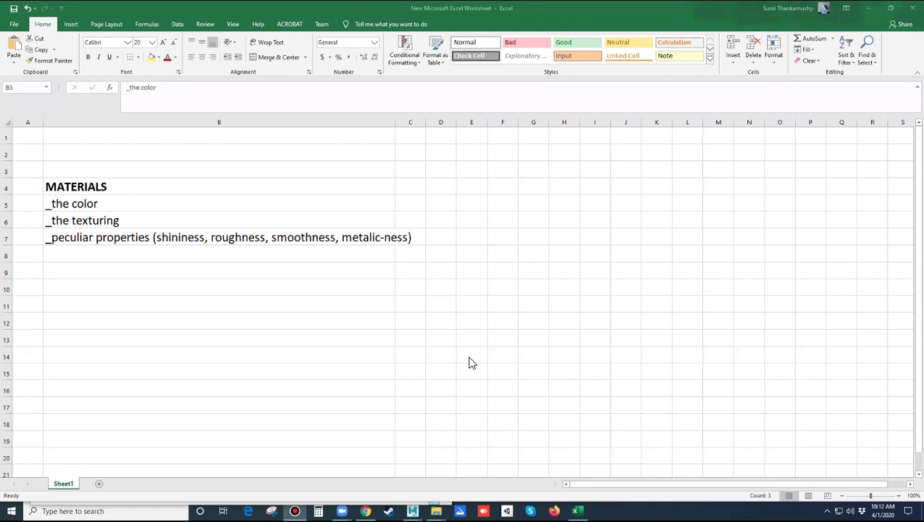
# Step: Switch to Maya and maximize its window
pyautogui.click(410, 509)
pyautogui.click(464, 463)
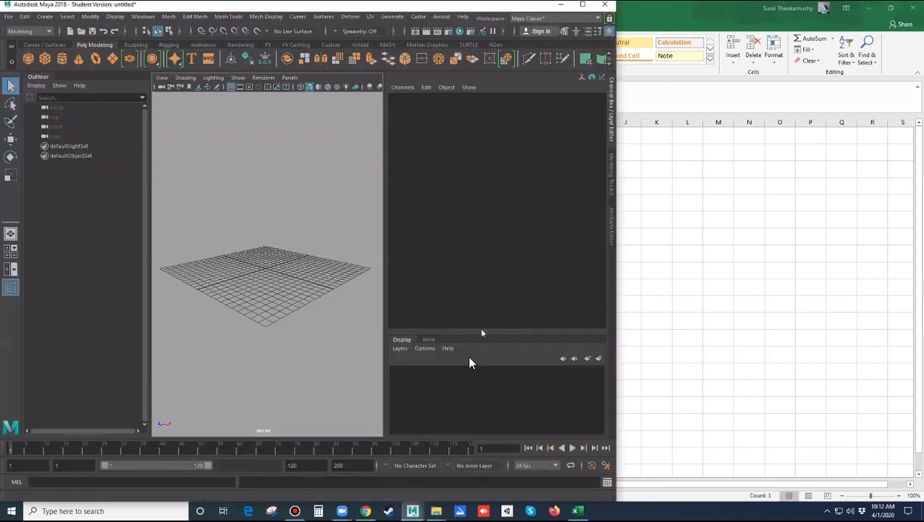
pyautogui.click(583, 5)
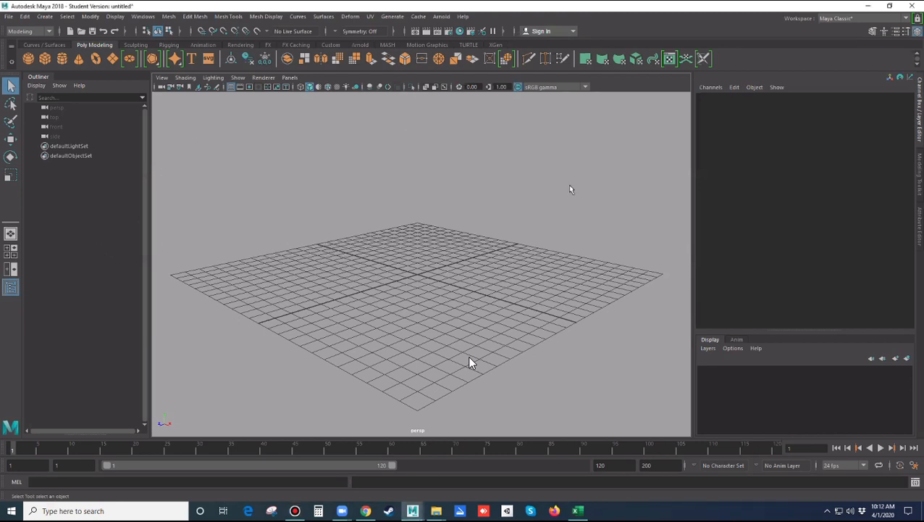
# Step: Change the viewport to the four-view layout, and collapse and re-expand the Outliner
pyautogui.click(11, 251)
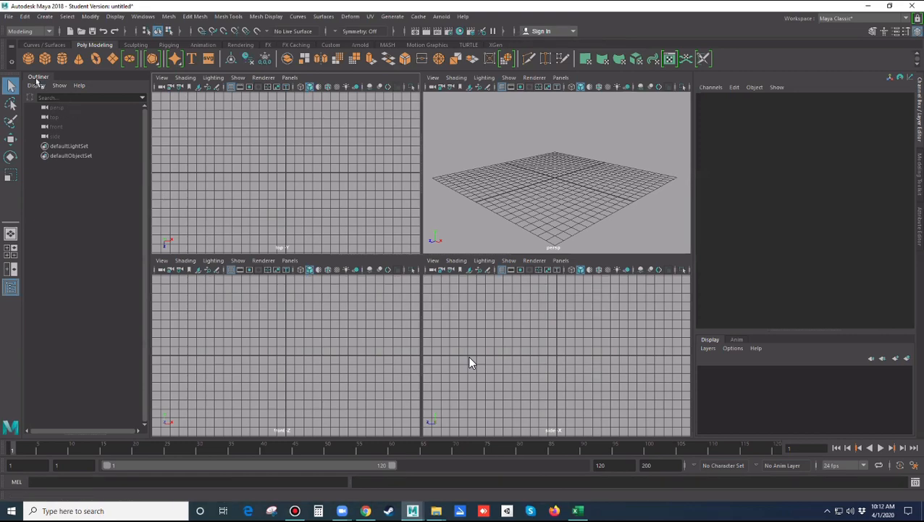
pyautogui.click(37, 78)
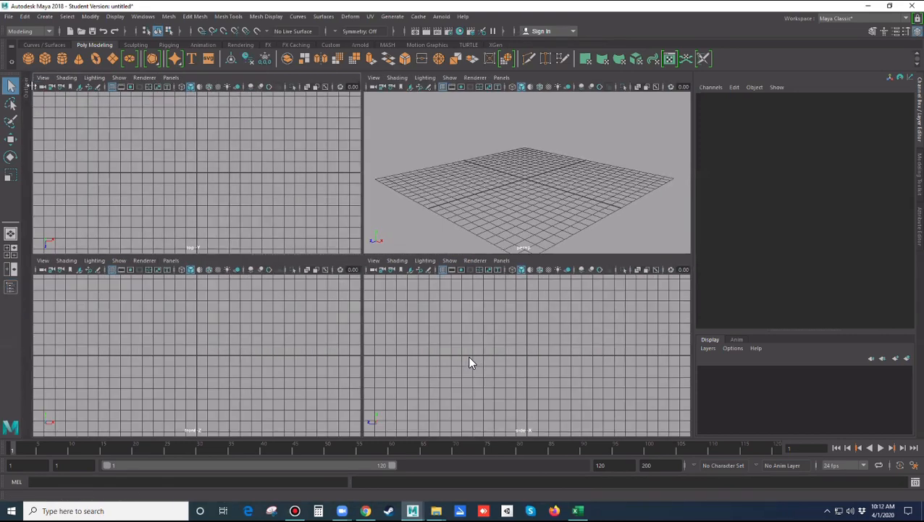
pyautogui.click(26, 90)
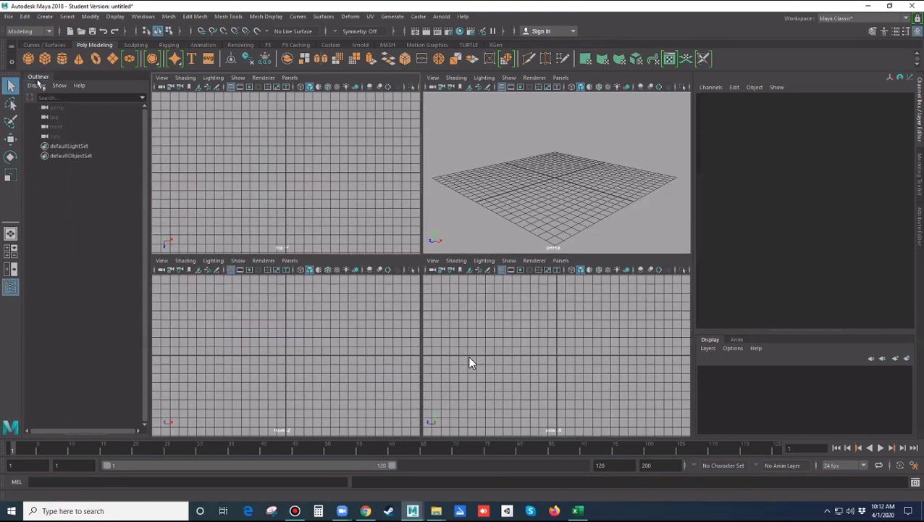
# Step: Collapse the Outliner and create a polygon sphere on the grid in the perspective view
pyautogui.click(39, 81)
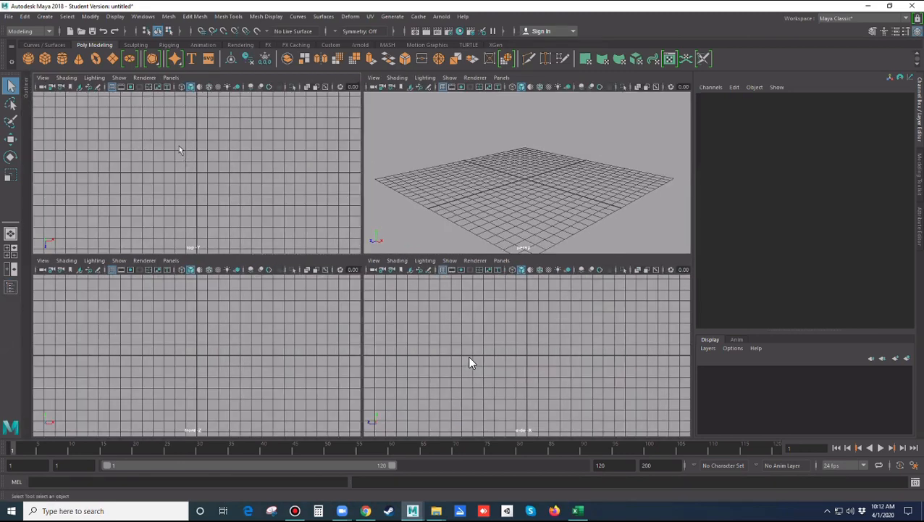
pyautogui.click(471, 189)
pyautogui.press('space')
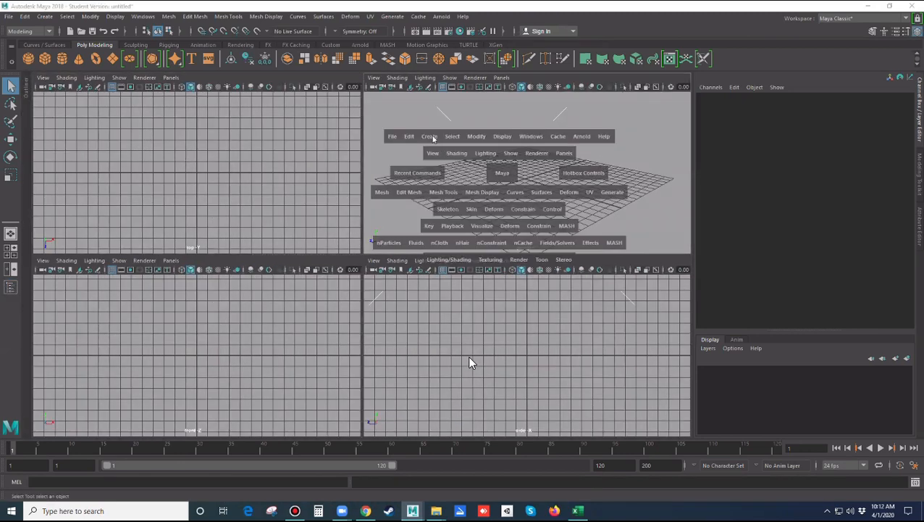
pyautogui.click(430, 136)
pyautogui.moveTo(478, 173)
pyautogui.click(572, 181)
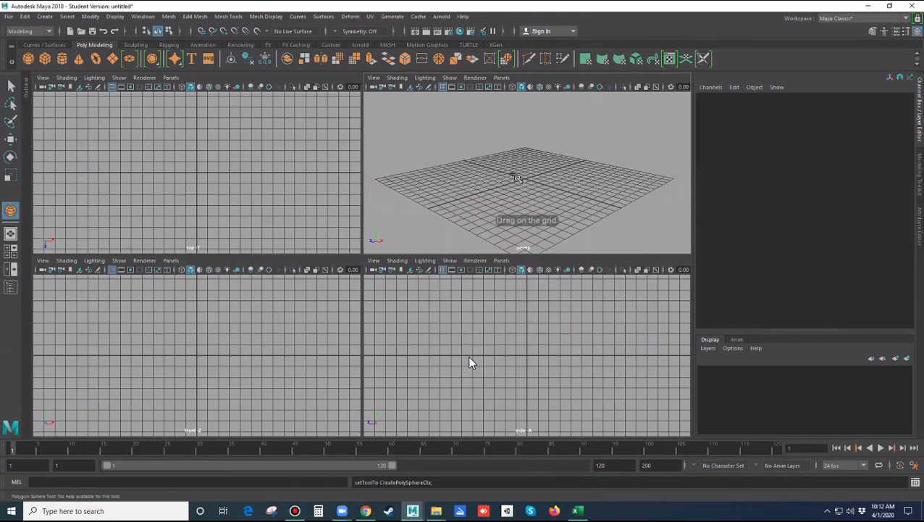
pyautogui.click(572, 201)
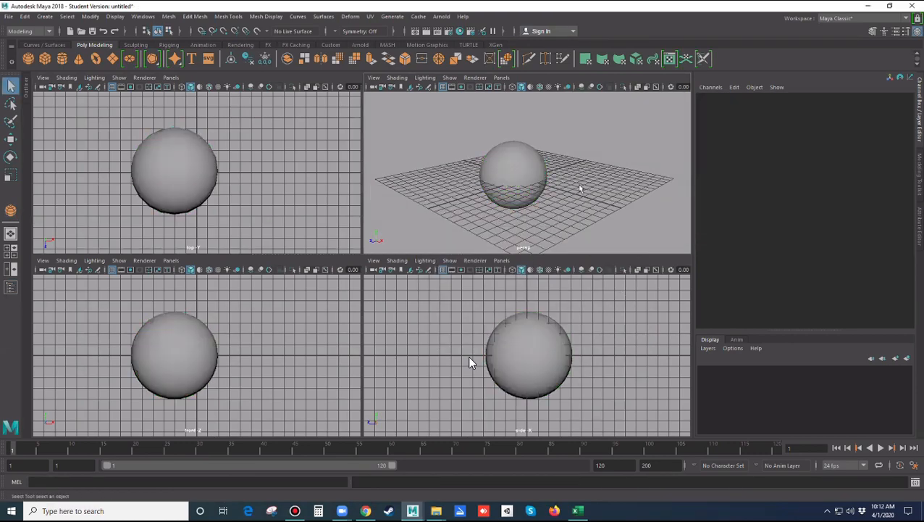
# Step: Create a polygon cube as a low rectangular box beside the sphere in the perspective view
pyautogui.press('space')
pyautogui.click(507, 149)
pyautogui.moveTo(527, 187)
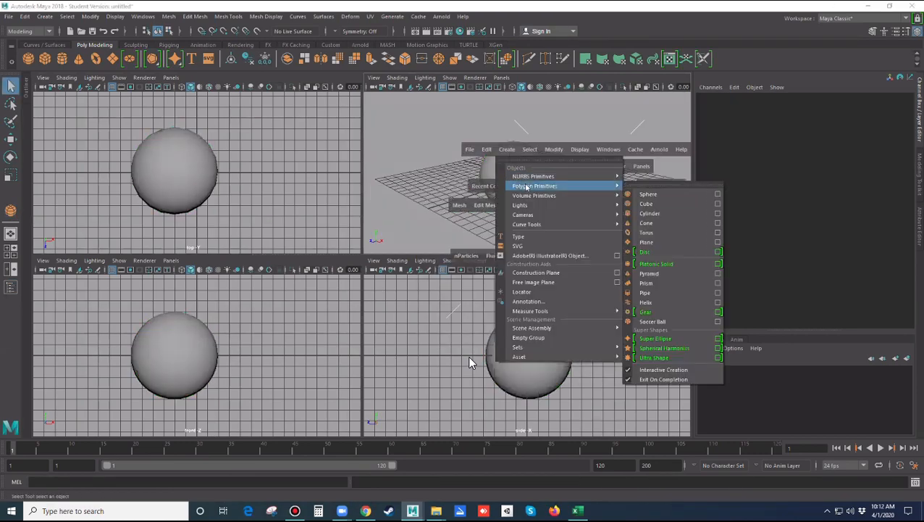
pyautogui.click(646, 204)
pyautogui.moveTo(578, 192); pyautogui.dragTo(650, 159)
pyautogui.click(561, 175)
# Step: Turn on Wireframe on Shaded in the perspective view
pyautogui.click(397, 78)
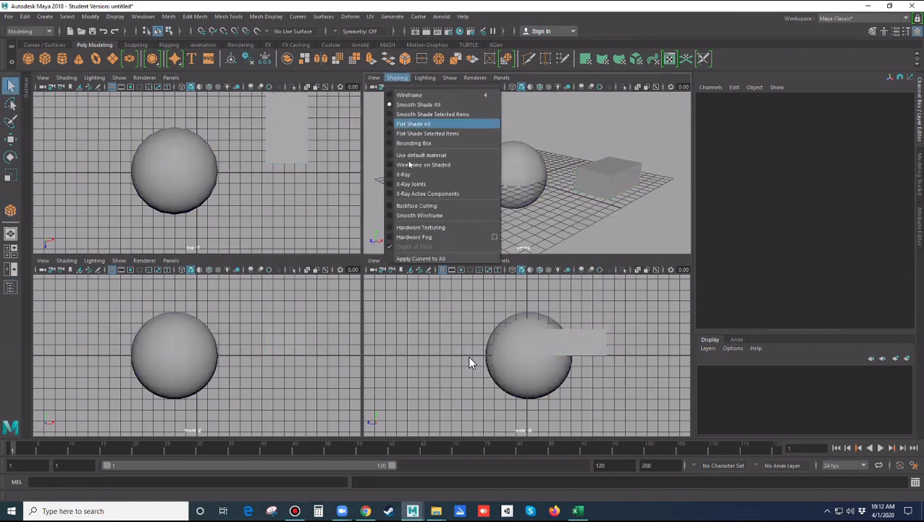
pyautogui.click(410, 165)
pyautogui.keyDown('alt'); pyautogui.moveTo(513, 218); pyautogui.dragTo(462, 151); pyautogui.keyUp('alt')
pyautogui.keyDown('alt'); pyautogui.moveTo(505, 185); pyautogui.dragTo(468, 189, button='middle'); pyautogui.keyUp('alt')
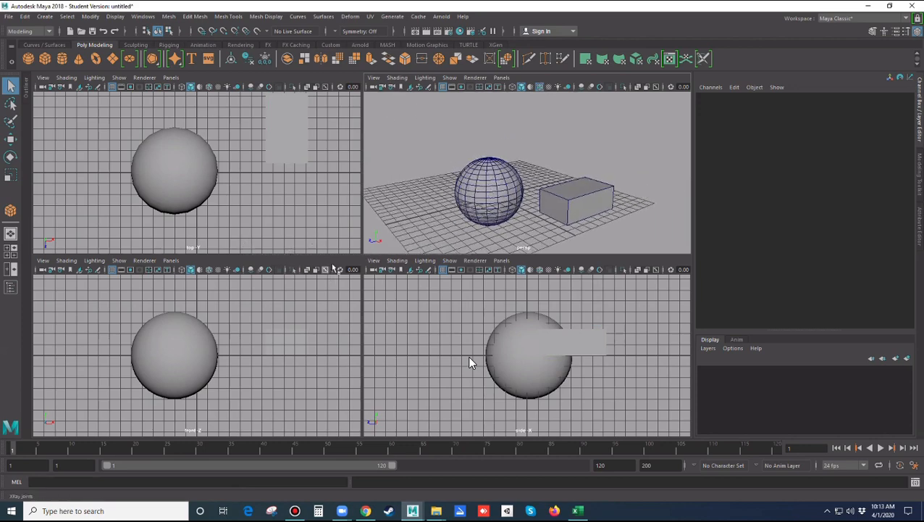
# Step: Enlarge the upper two viewports and replace the top view with the Hypershade
pyautogui.moveTo(327, 256); pyautogui.dragTo(336, 390)
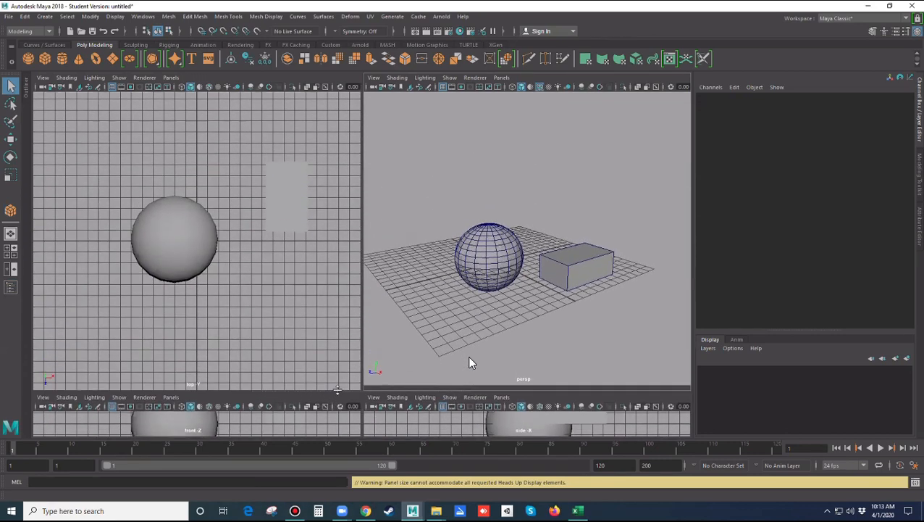
pyautogui.click(171, 78)
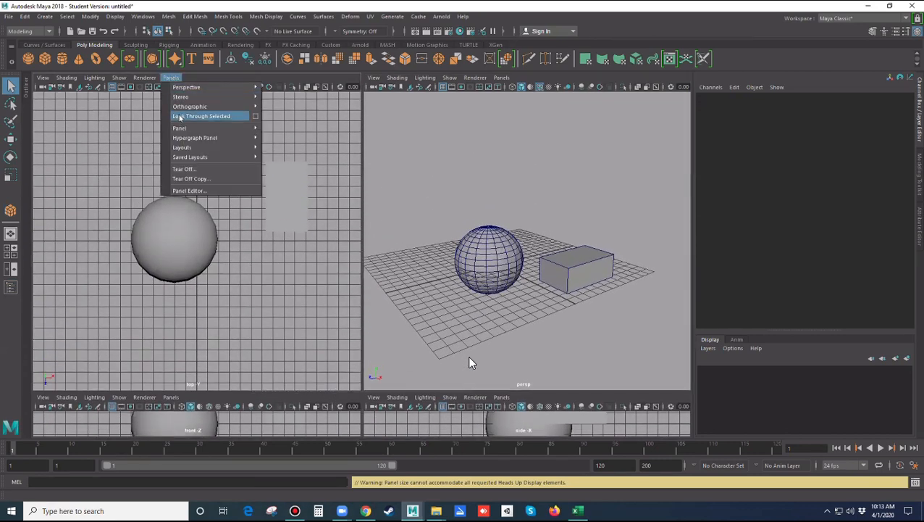
pyautogui.moveTo(186, 130)
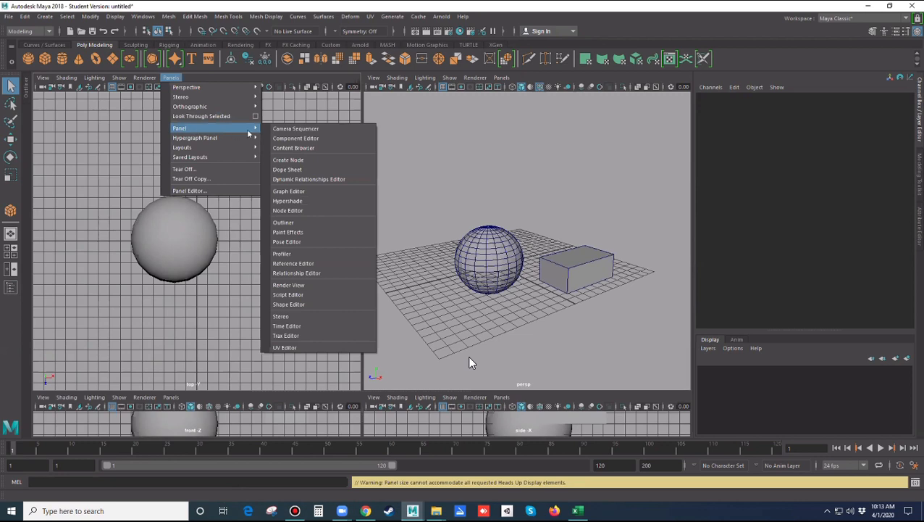
pyautogui.click(311, 203)
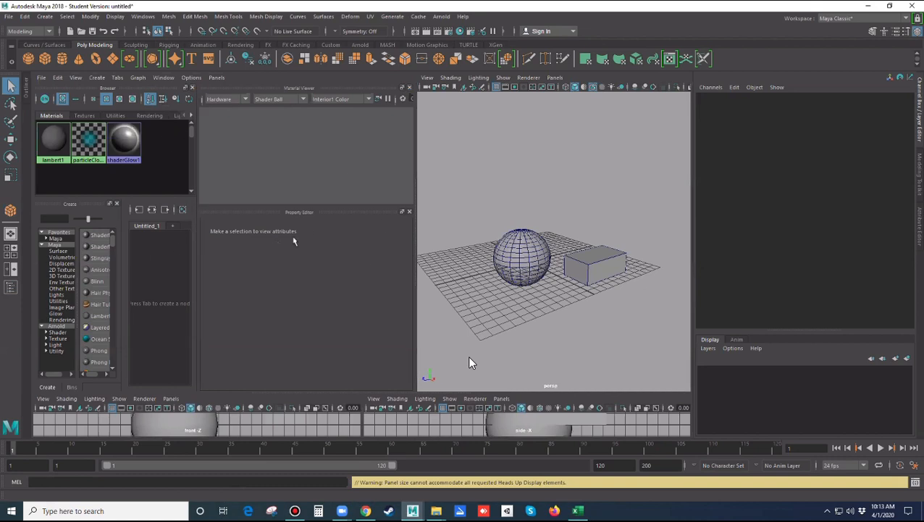
# Step: Close the Hypershade's Property Editor and Material Viewer, and narrow the Hypershade to give the perspective view more room
pyautogui.moveTo(413, 232); pyautogui.dragTo(278, 233)
pyautogui.click(409, 213)
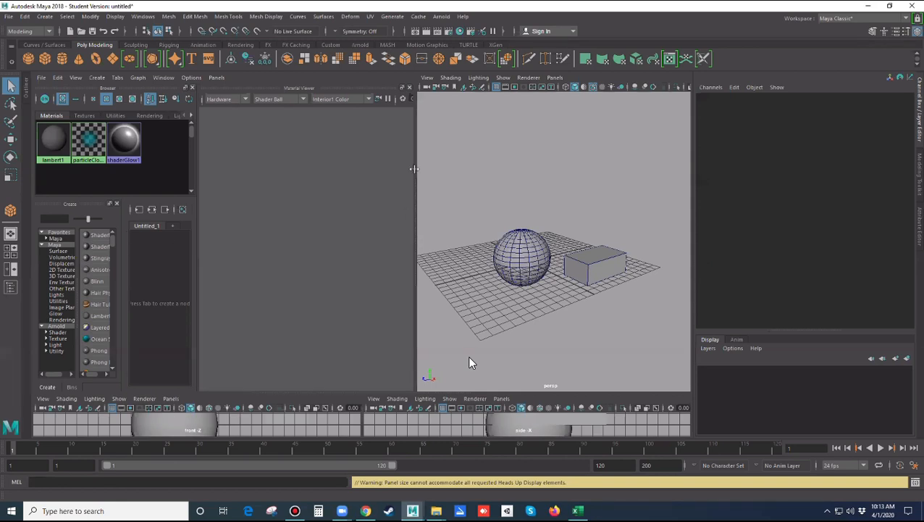
pyautogui.click(409, 86)
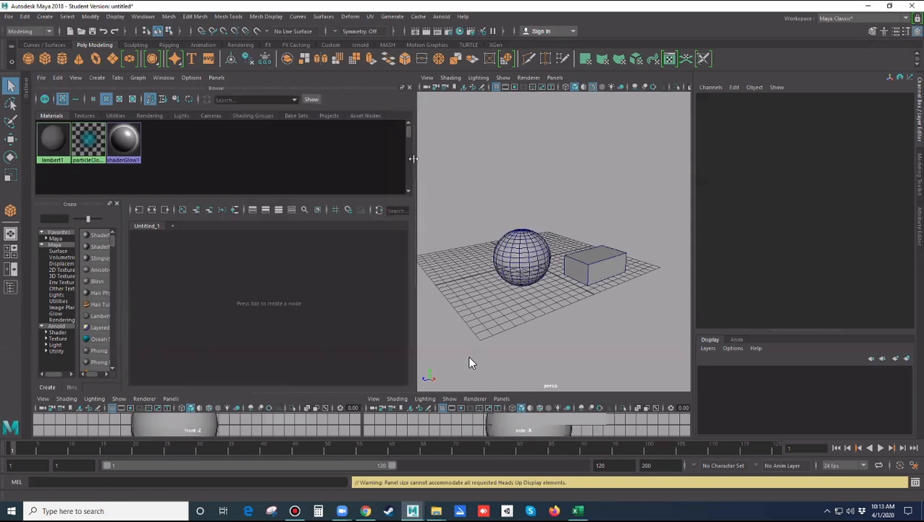
pyautogui.moveTo(415, 157); pyautogui.dragTo(326, 163)
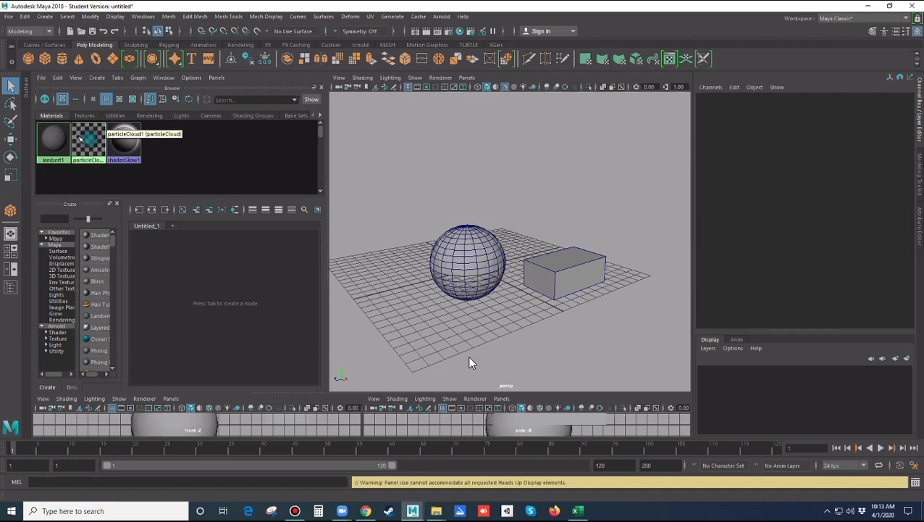
# Step: Try to delete the three default materials in the Hypershade, and clear the selection
pyautogui.moveTo(186, 181); pyautogui.dragTo(44, 132)
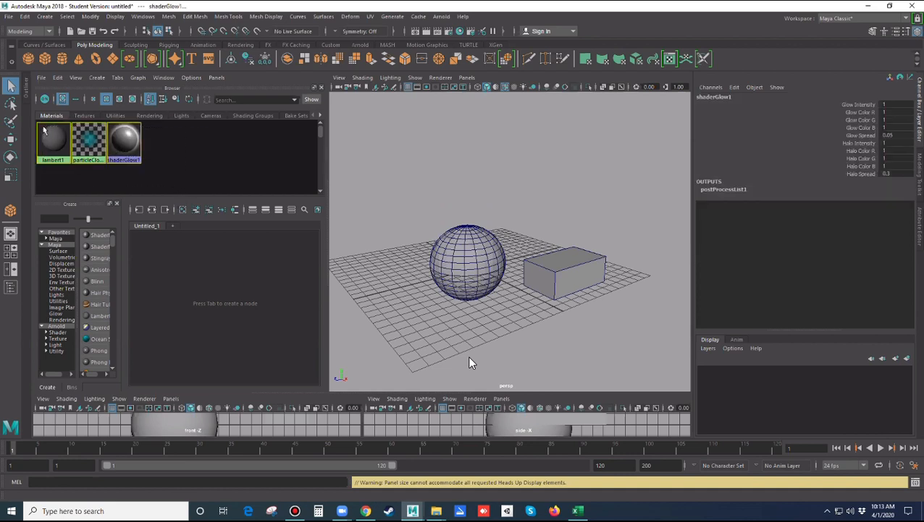
pyautogui.press('Delete')
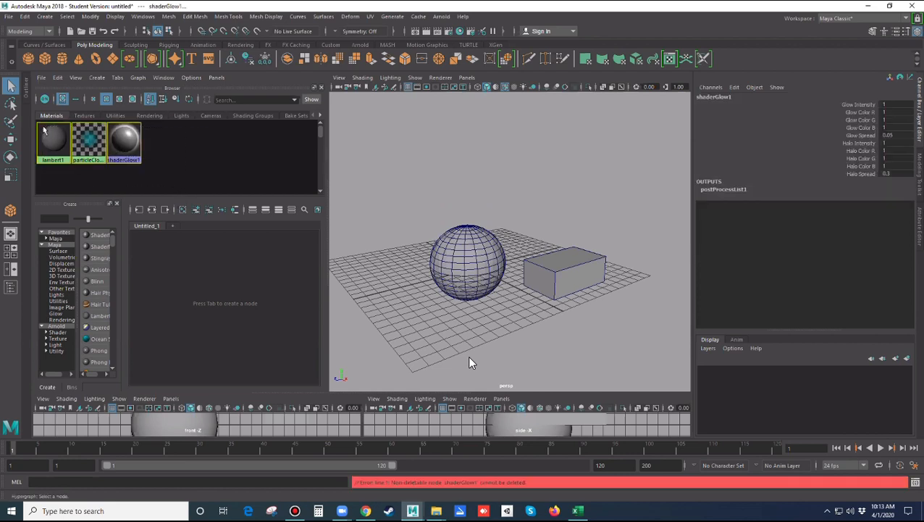
pyautogui.click(150, 165)
# Step: Widen the Hypershade's Create area and examine the Maya node categories from Surface through Rendering
pyautogui.moveTo(120, 226); pyautogui.dragTo(187, 226)
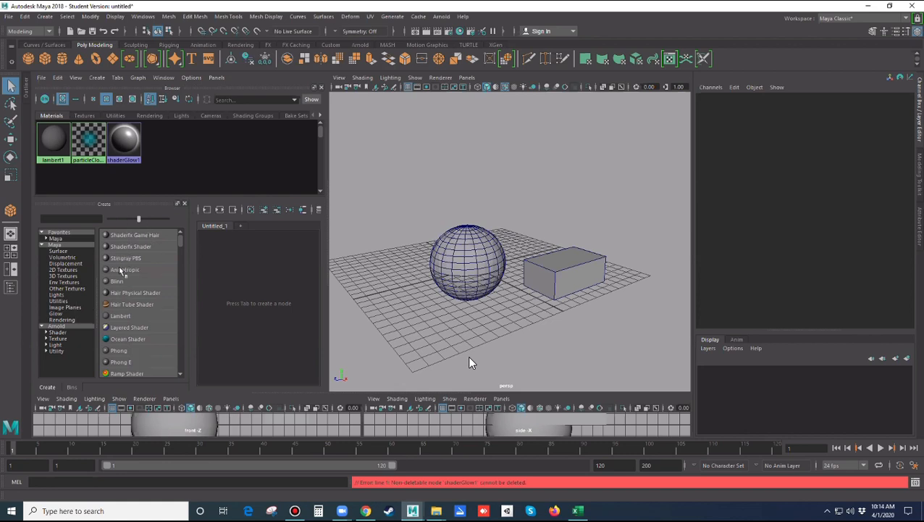
pyautogui.moveTo(183, 246); pyautogui.dragTo(177, 313)
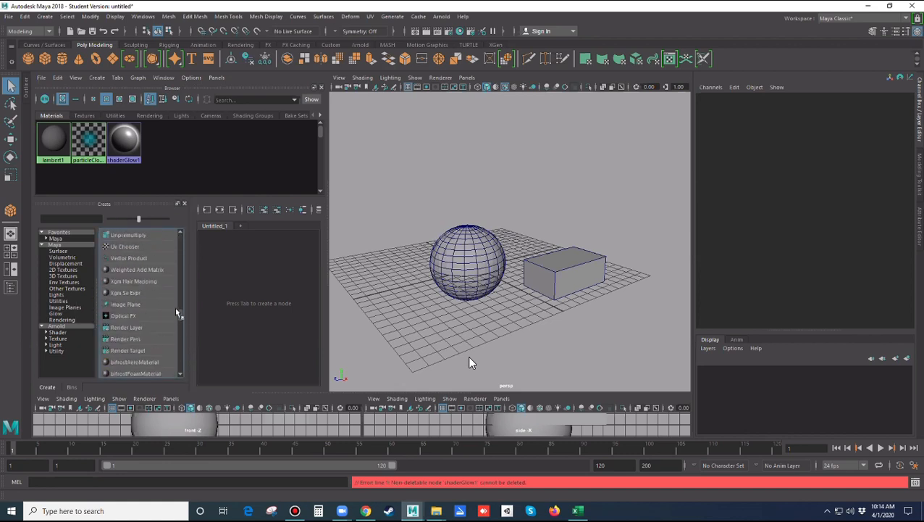
pyautogui.click(55, 244)
pyautogui.click(58, 251)
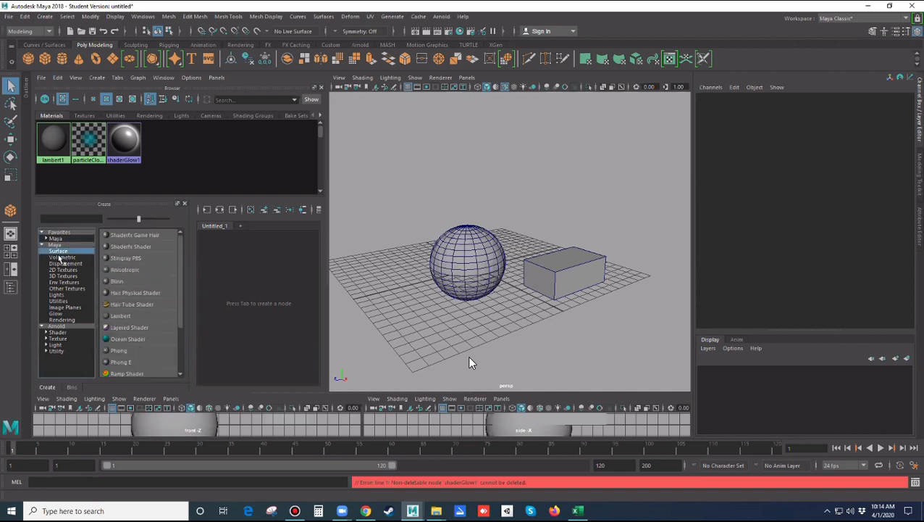
pyautogui.click(61, 257)
pyautogui.click(62, 269)
pyautogui.click(62, 276)
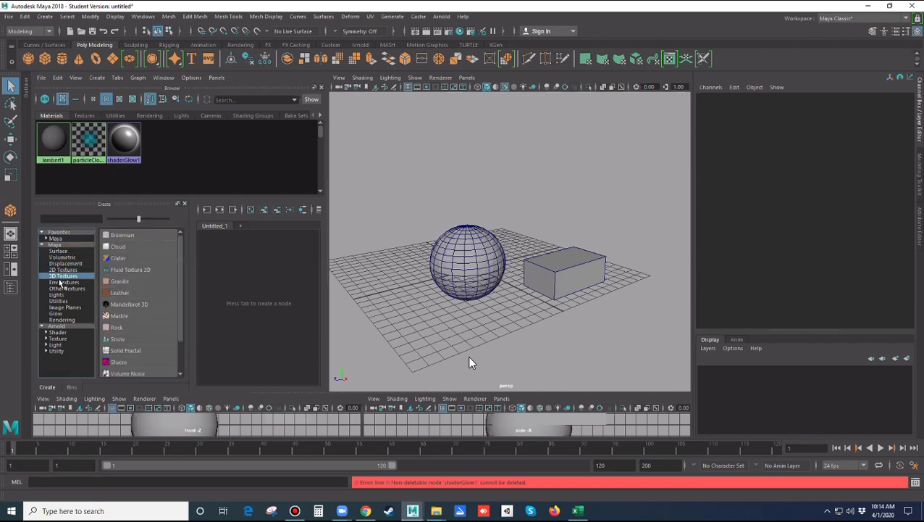
pyautogui.click(61, 282)
pyautogui.click(62, 288)
pyautogui.click(58, 295)
pyautogui.click(58, 300)
pyautogui.click(60, 307)
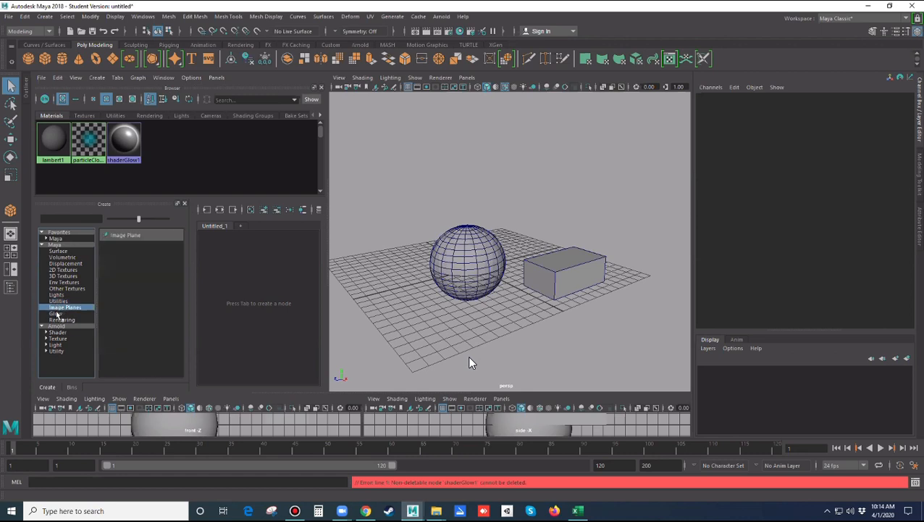
pyautogui.click(56, 313)
pyautogui.click(61, 319)
pyautogui.click(61, 245)
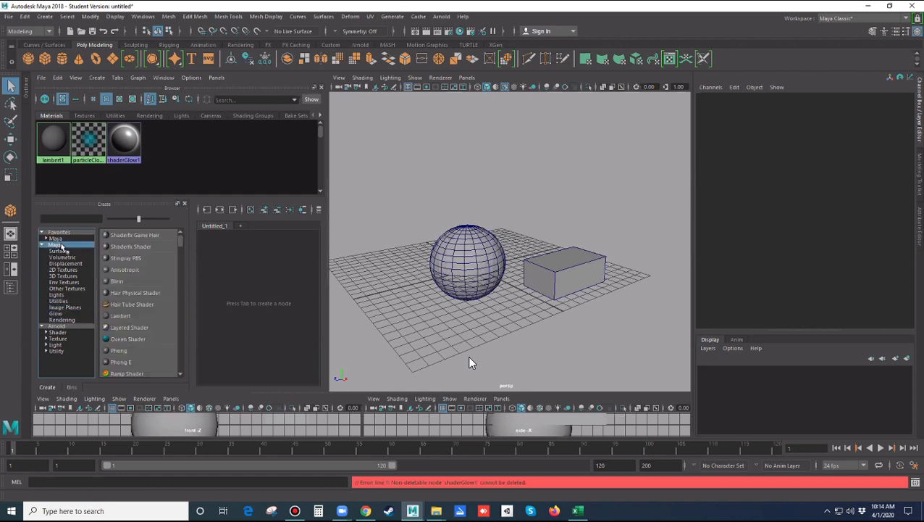
# Step: Create a Lambert material from the Maya favorites in the Hypershade
pyautogui.click(57, 237)
pyautogui.click(56, 246)
pyautogui.click(57, 238)
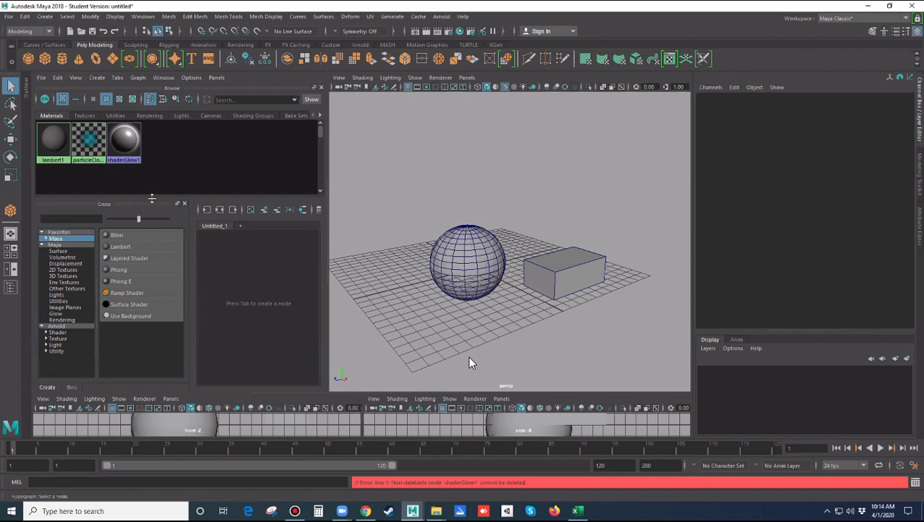
pyautogui.click(118, 247)
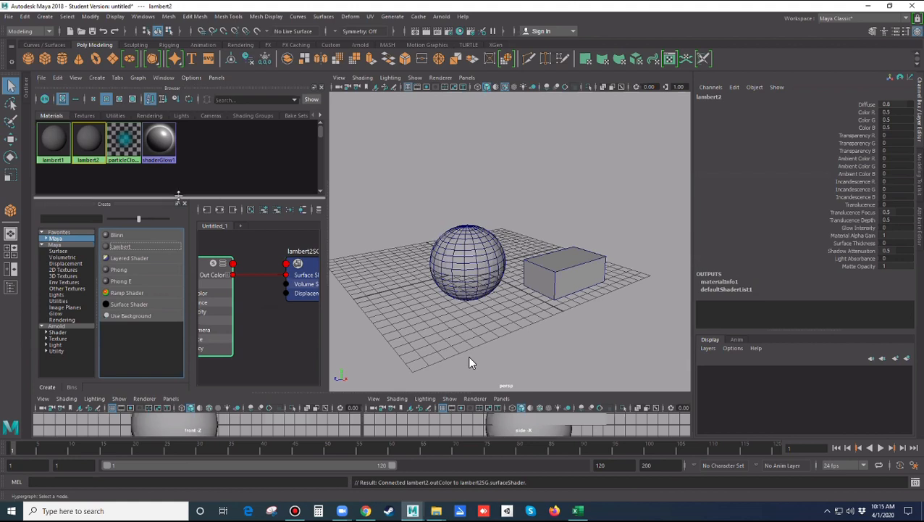
# Step: Make the material browser slightly taller, examine the Arnold nodes available for creation, and clear the selection
pyautogui.moveTo(179, 200); pyautogui.dragTo(180, 207)
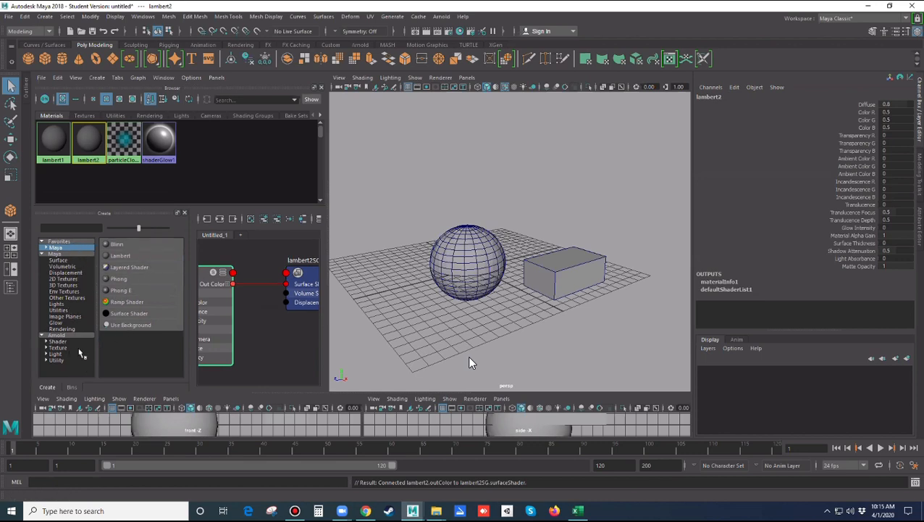
pyautogui.click(144, 353)
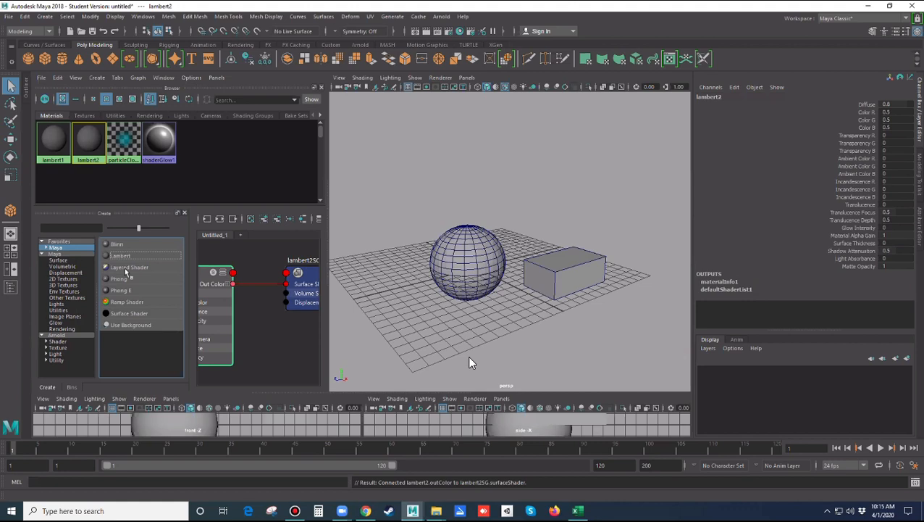
pyautogui.click(55, 248)
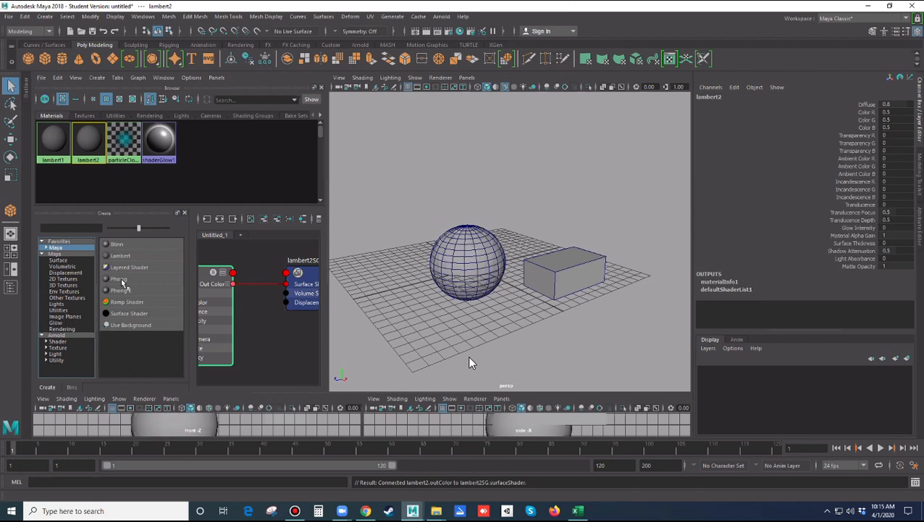
pyautogui.click(62, 336)
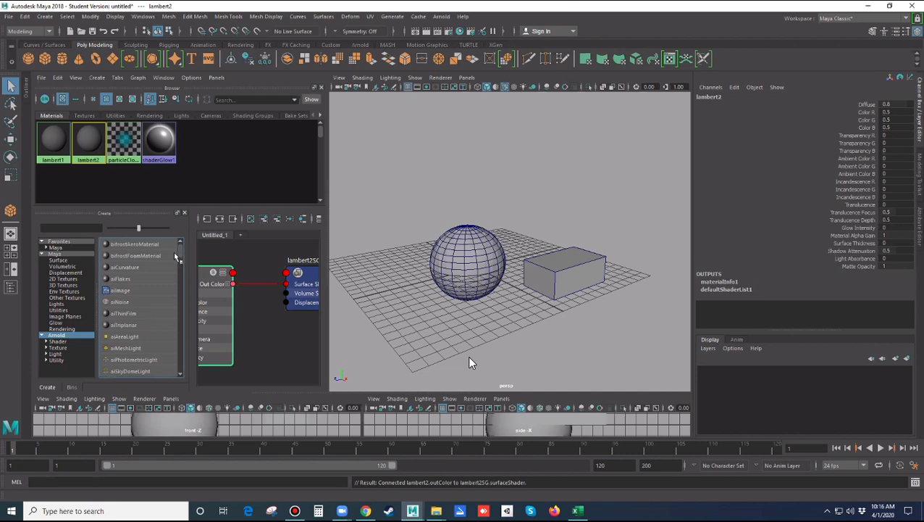
pyautogui.moveTo(180, 258)
pyautogui.mouseDown()
pyautogui.moveTo(181, 363)
pyautogui.moveTo(176, 244)
pyautogui.mouseUp()
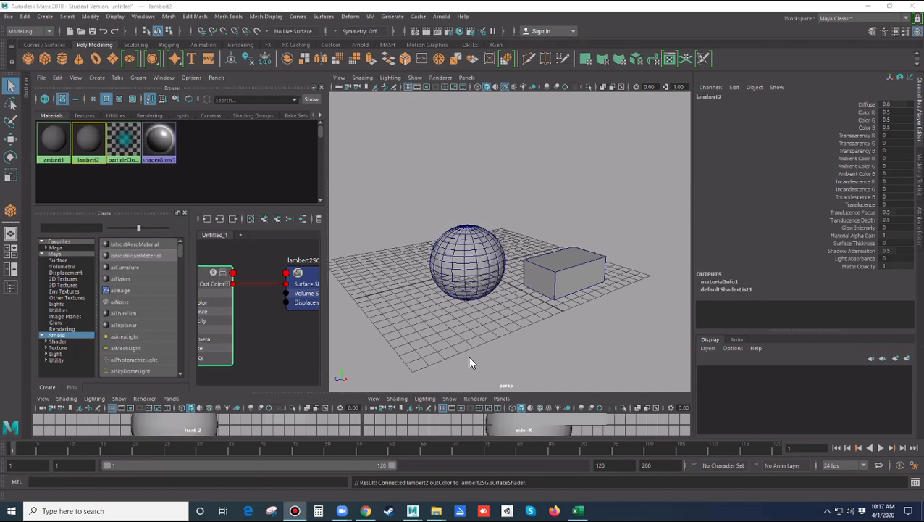
pyautogui.click(378, 274)
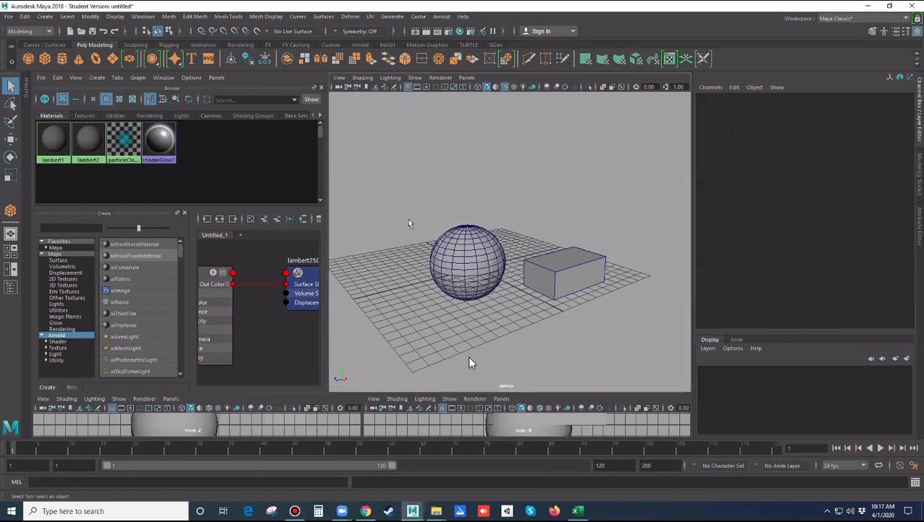
# Step: Show the new Lambert's attributes, and create a Phong and a Blinn material from the Maya favorites
pyautogui.click(58, 248)
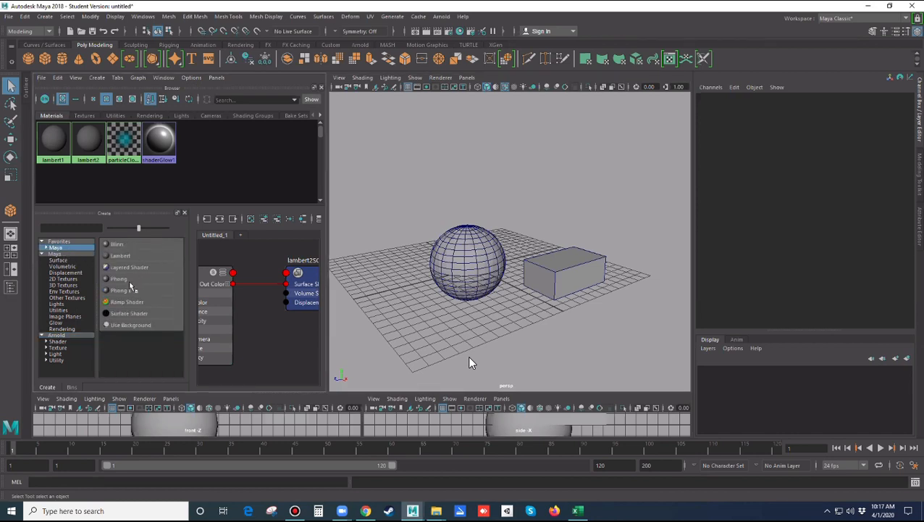
pyautogui.doubleClick(90, 141)
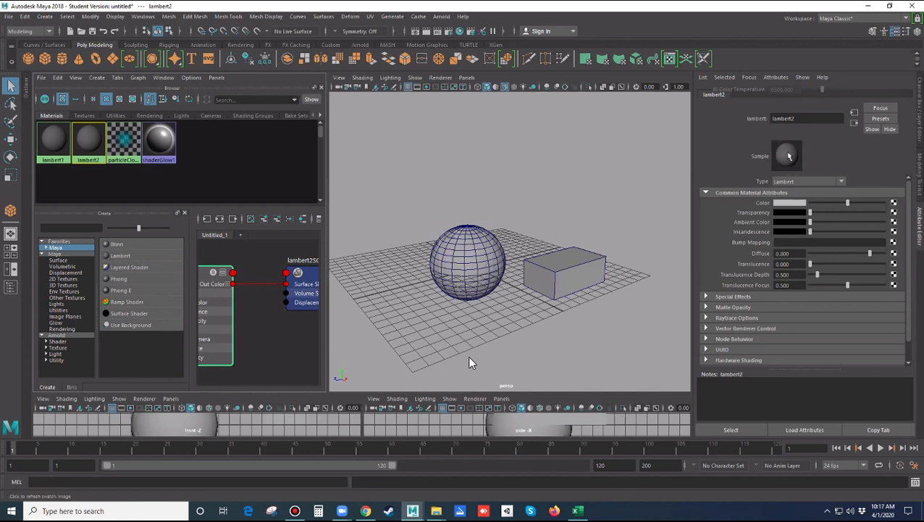
pyautogui.click(117, 279)
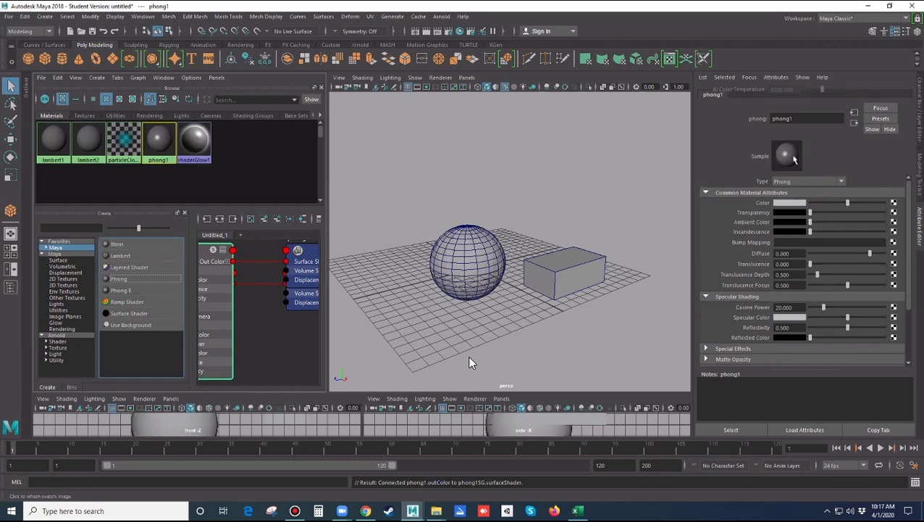
pyautogui.click(129, 246)
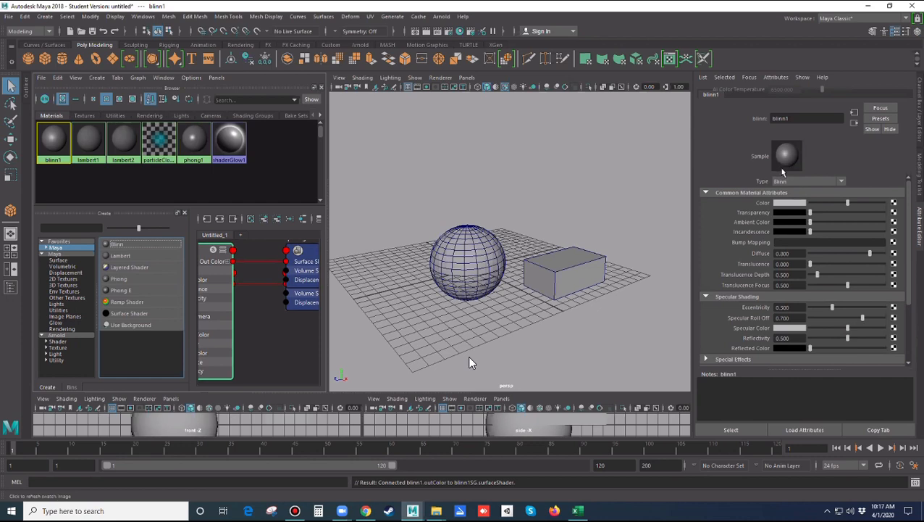
# Step: Compare the samples and attributes of the Blinn, Lambert and Phong materials by selecting them in turn
pyautogui.click(90, 142)
pyautogui.click(55, 142)
pyautogui.click(85, 145)
pyautogui.click(118, 145)
pyautogui.click(87, 145)
pyautogui.click(57, 145)
pyautogui.click(87, 145)
pyautogui.click(119, 143)
pyautogui.click(89, 142)
pyautogui.click(56, 143)
pyautogui.click(88, 143)
pyautogui.click(119, 143)
pyautogui.click(90, 142)
pyautogui.click(60, 143)
pyautogui.click(93, 142)
pyautogui.click(119, 142)
pyautogui.click(62, 141)
pyautogui.click(91, 142)
pyautogui.click(193, 142)
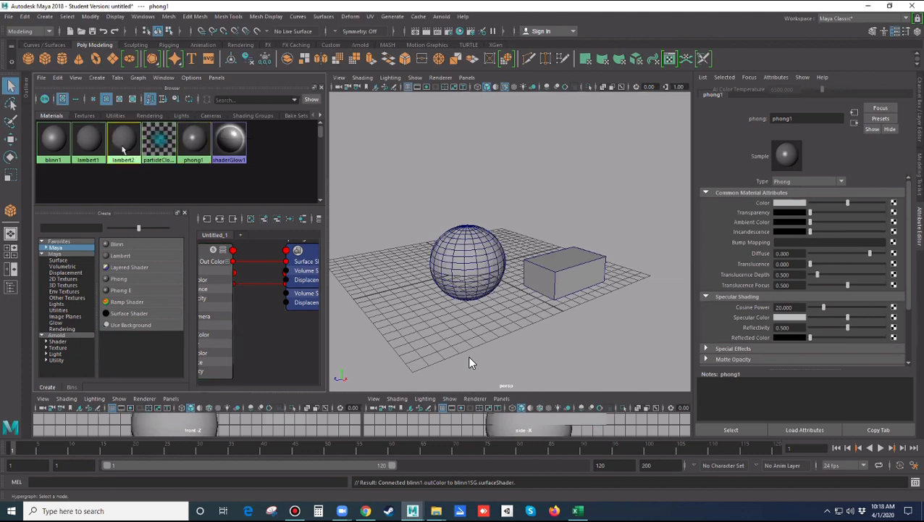
# Step: Compare the Lambert and Blinn samples, and set the new lambert2 material's color to yellow
pyautogui.click(122, 145)
pyautogui.click(101, 148)
pyautogui.click(132, 148)
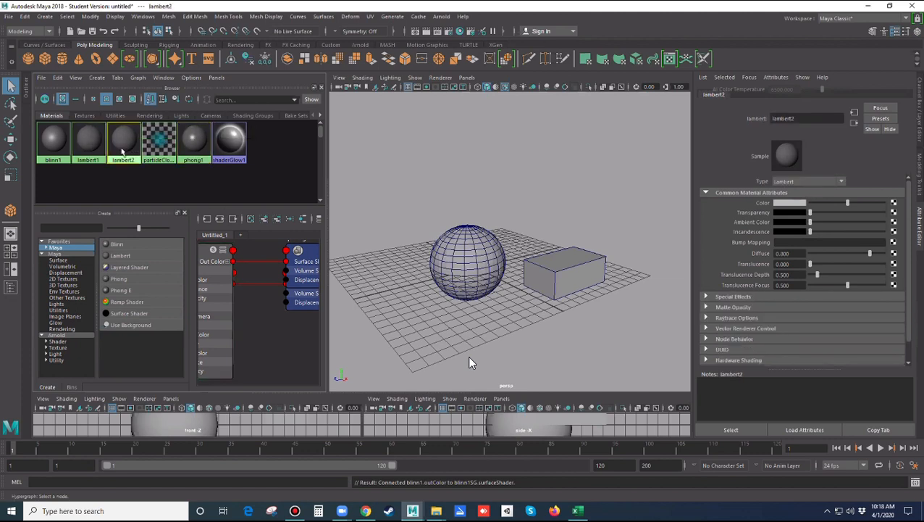
pyautogui.click(87, 142)
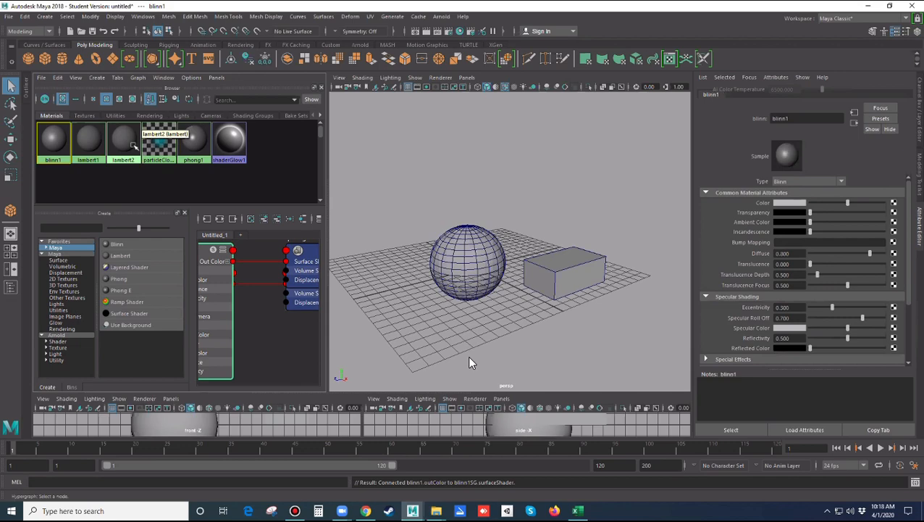
pyautogui.click(137, 145)
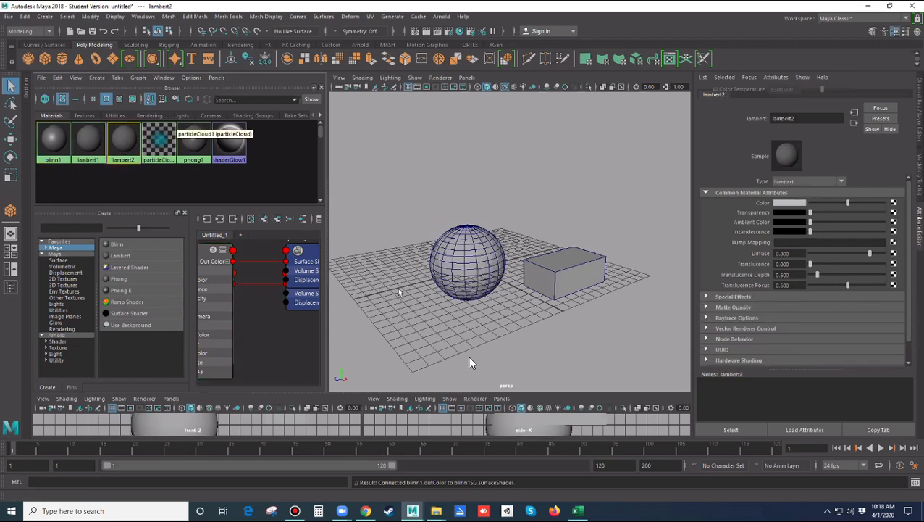
pyautogui.keyDown('alt'); pyautogui.moveTo(482, 320); pyautogui.dragTo(551, 298); pyautogui.keyUp('alt')
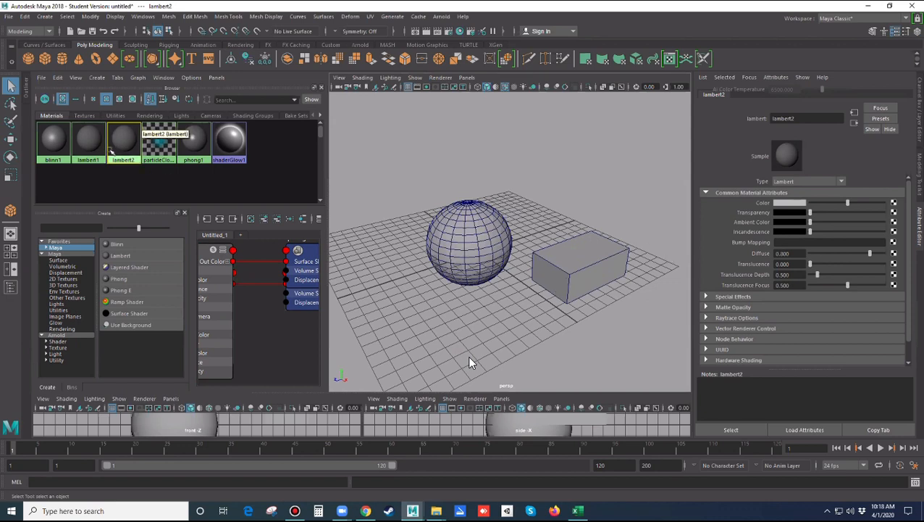
pyautogui.click(792, 203)
pyautogui.click(771, 180)
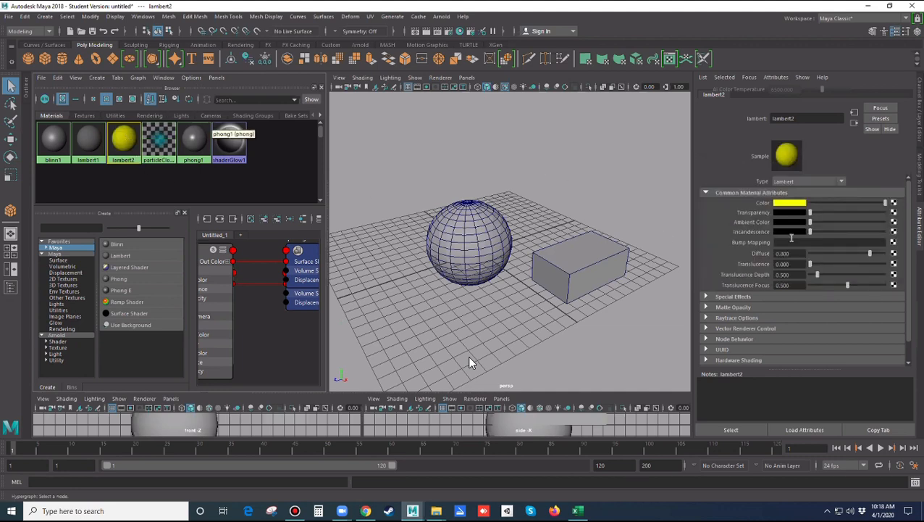
pyautogui.moveTo(810, 214)
pyautogui.mouseDown()
pyautogui.moveTo(873, 213)
pyautogui.moveTo(858, 214)
pyautogui.moveTo(862, 221)
pyautogui.moveTo(779, 218)
pyautogui.moveTo(853, 216)
pyautogui.moveTo(807, 229)
pyautogui.moveTo(828, 221)
pyautogui.moveTo(807, 221)
pyautogui.moveTo(837, 222)
pyautogui.moveTo(808, 230)
pyautogui.mouseUp()
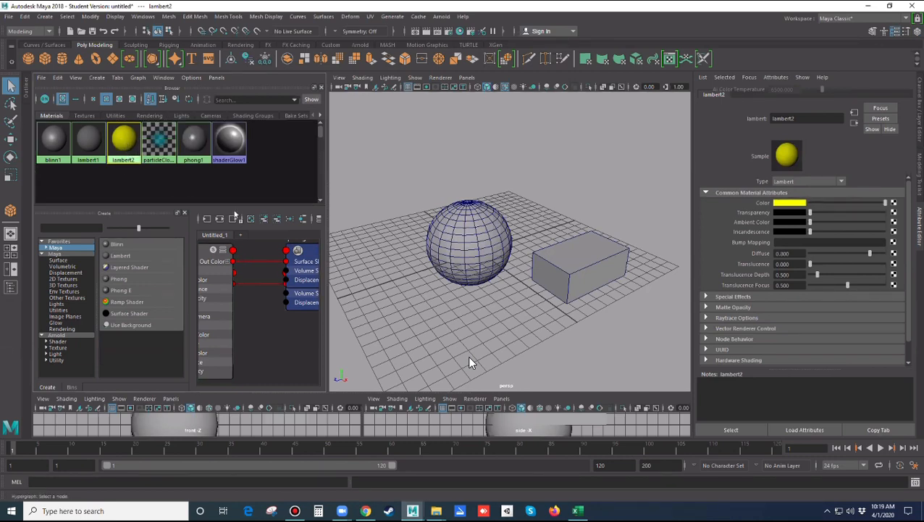
# Step: Assign the yellow Lambert material to the sphere and show the perspective view in shaded display
pyautogui.moveTo(233, 216); pyautogui.dragTo(468, 242, button='middle')
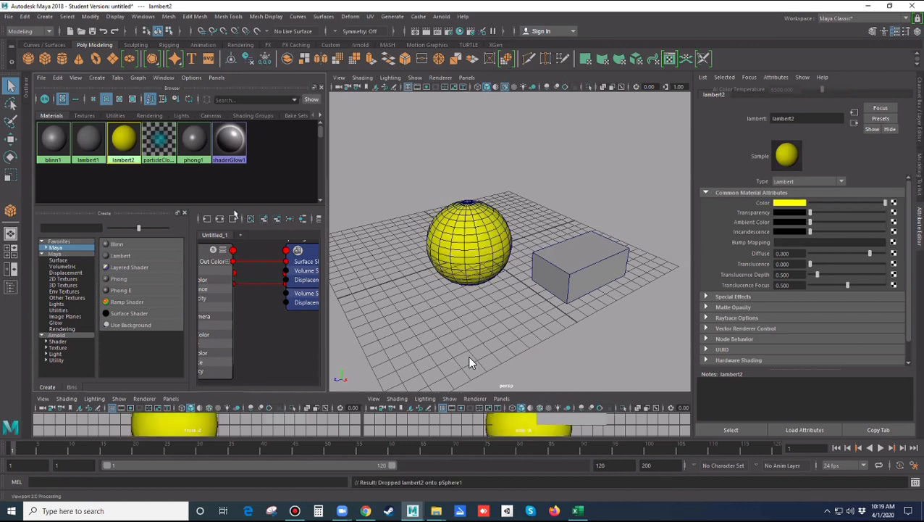
pyautogui.press('5')
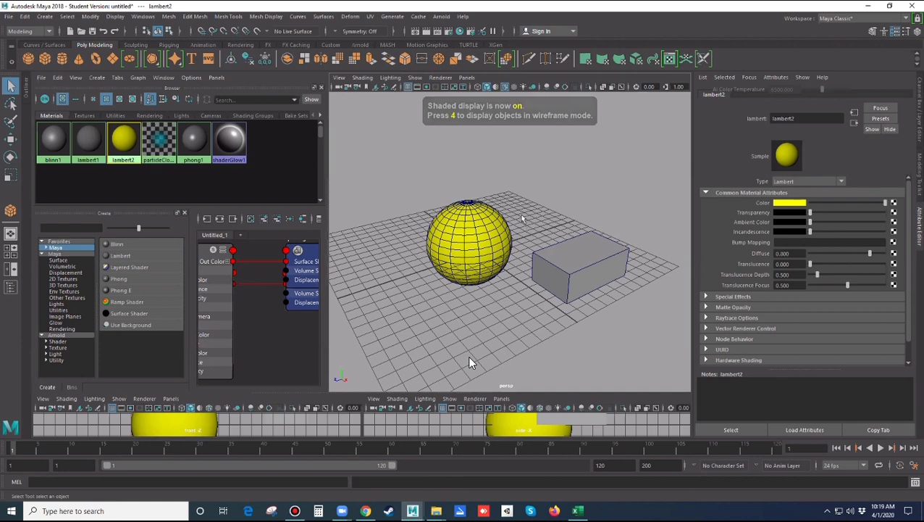
pyautogui.click(470, 362)
# Step: Assign the yellow Lambert material to the whole selected box, and undo that assignment
pyautogui.click(589, 264)
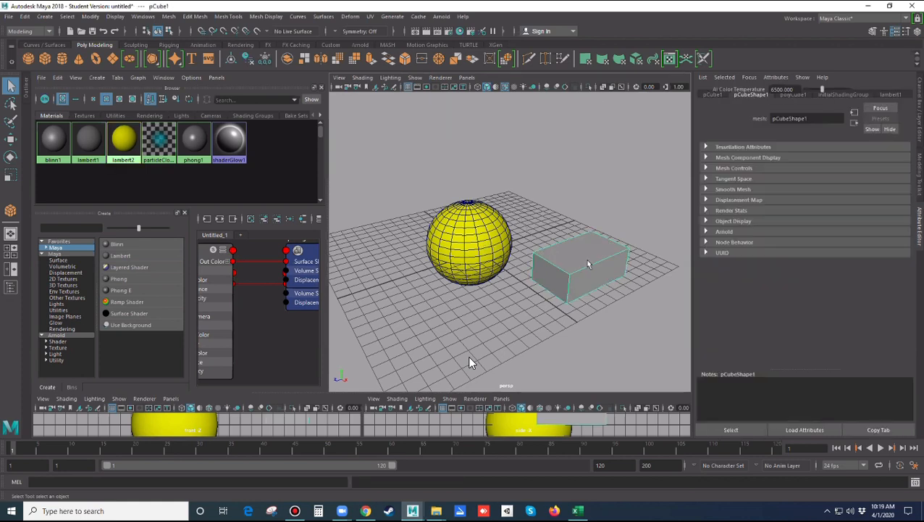
pyautogui.rightClick(588, 264)
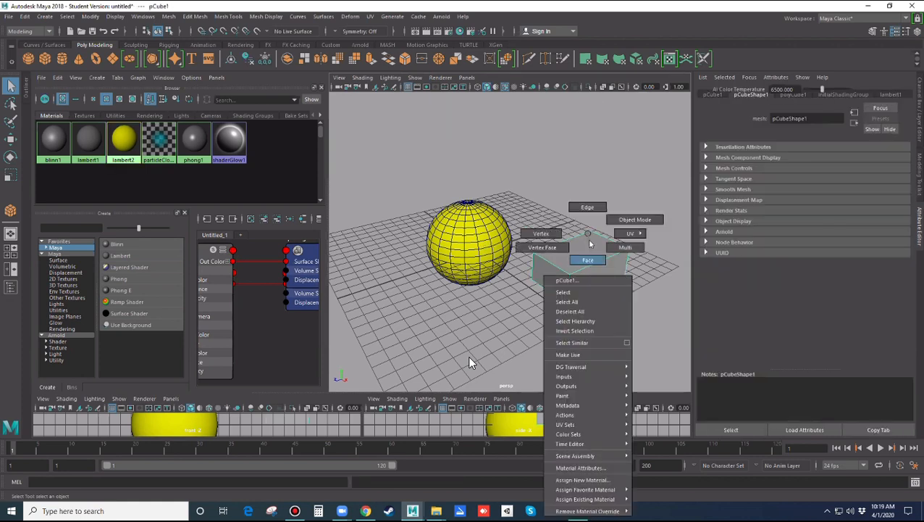
pyautogui.click(581, 243)
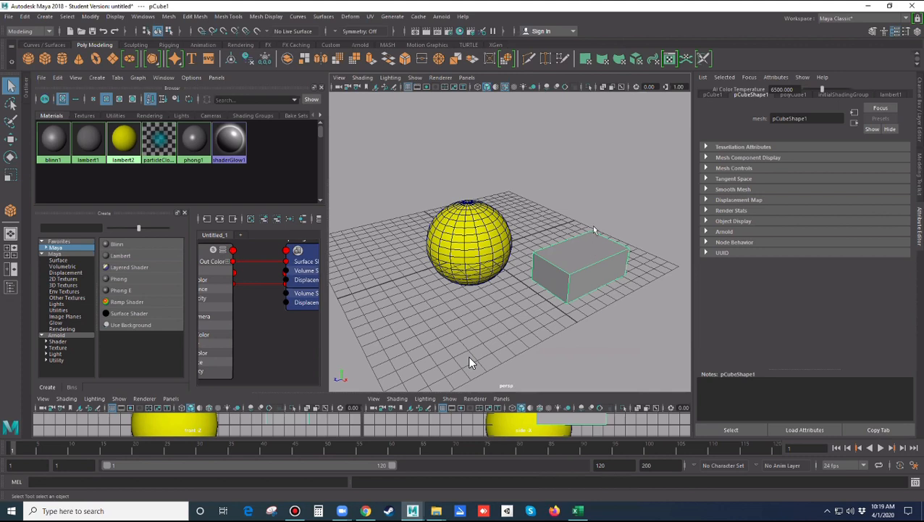
pyautogui.click(584, 222)
pyautogui.click(593, 251)
pyautogui.rightClick(123, 139)
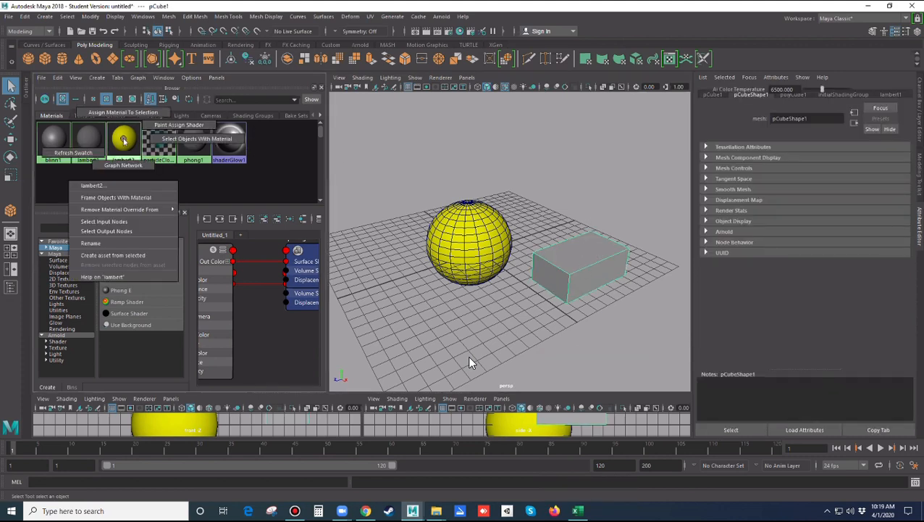
pyautogui.click(123, 113)
pyautogui.click(468, 355)
pyautogui.hotkey('ctrl', 'z')
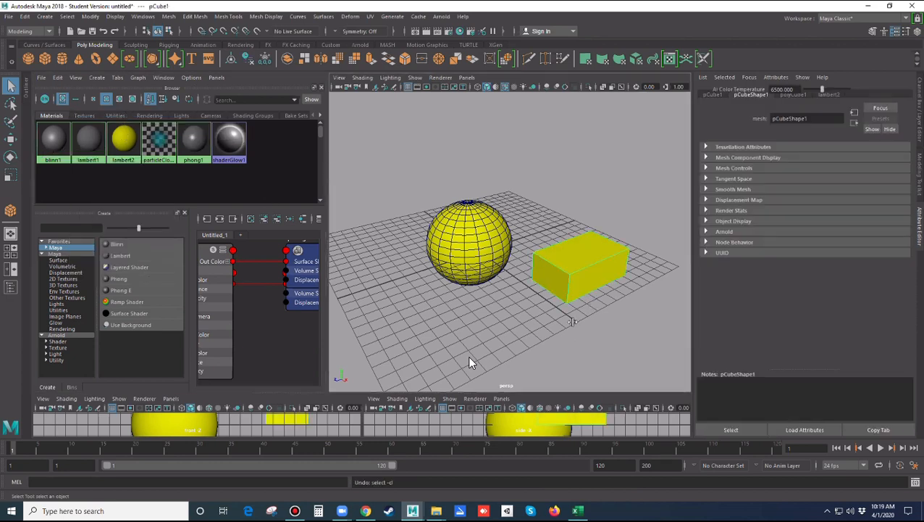
pyautogui.hotkey('ctrl', 'z')
# Step: Duplicate the box and move the copy back, clear of the original
pyautogui.hotkey('ctrl', 'd')
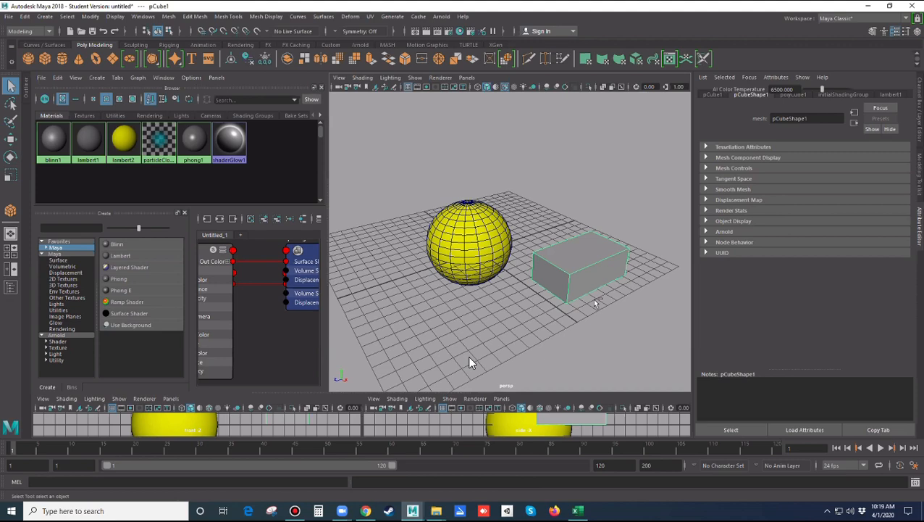
pyautogui.press('w')
pyautogui.moveTo(657, 308); pyautogui.dragTo(601, 216)
pyautogui.keyDown('alt'); pyautogui.moveTo(648, 319); pyautogui.dragTo(636, 331); pyautogui.keyUp('alt')
pyautogui.keyDown('alt'); pyautogui.moveTo(635, 329); pyautogui.dragTo(614, 334, button='middle'); pyautogui.keyUp('alt')
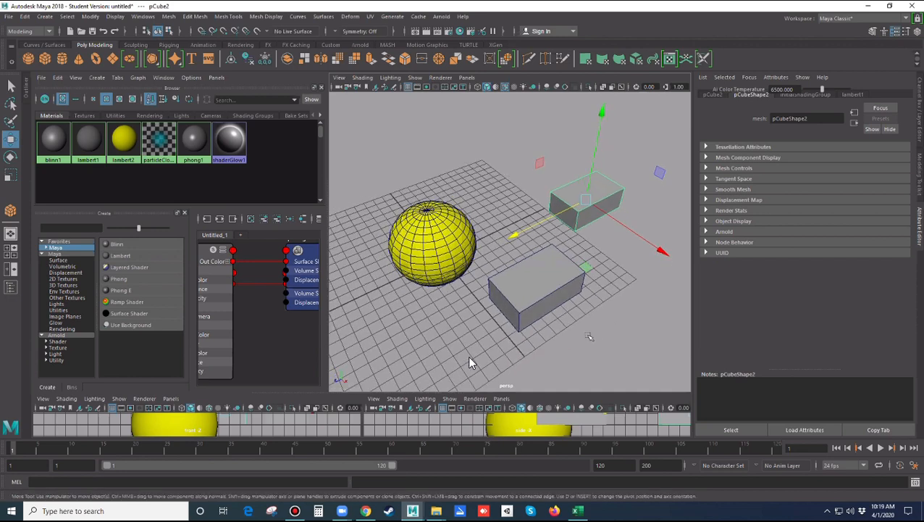
# Step: Assign the yellow Lambert material to only the top face of the original box, and clear the selection
pyautogui.click(547, 276)
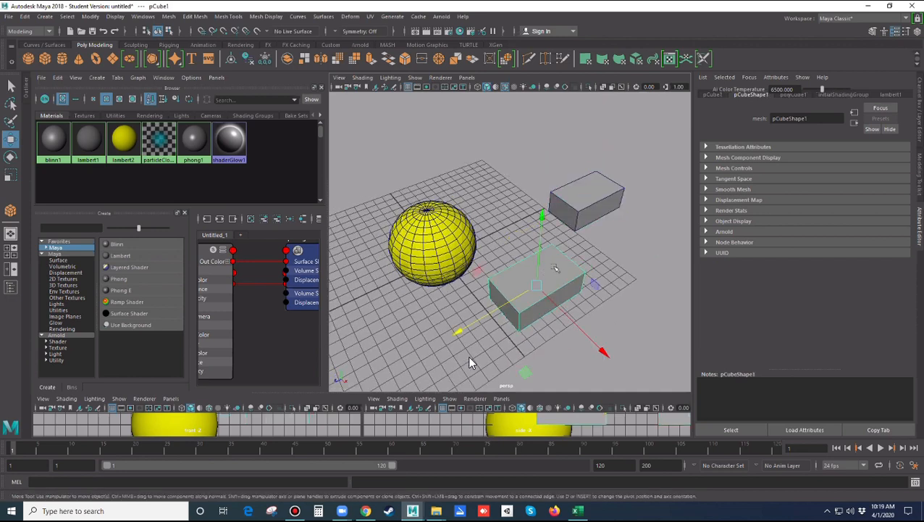
pyautogui.moveTo(550, 270); pyautogui.dragTo(553, 262, button='right')
pyautogui.click(553, 269)
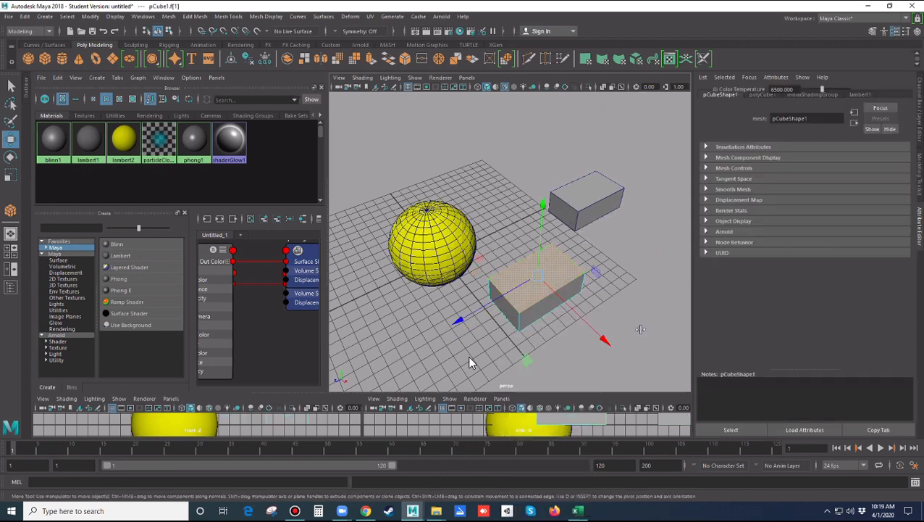
pyautogui.moveTo(120, 141); pyautogui.dragTo(123, 116, button='right')
pyautogui.click(565, 347)
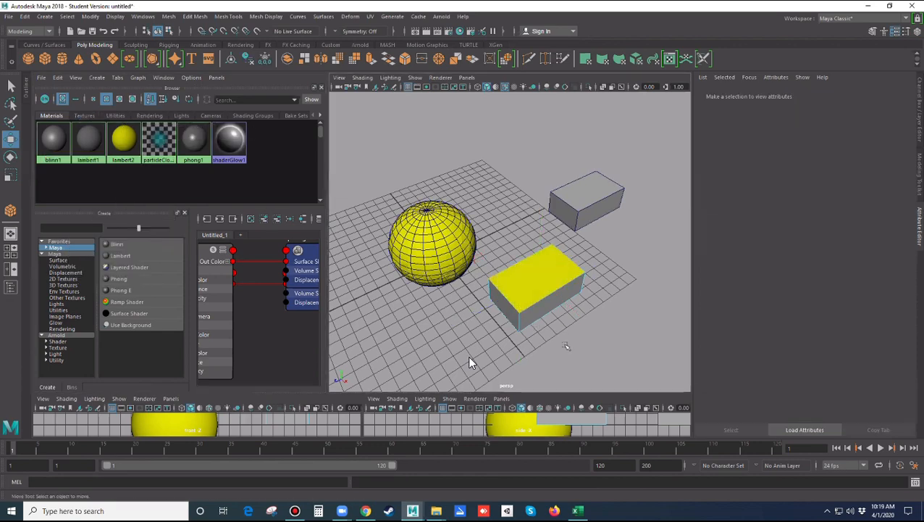
# Step: Check the box from several angles, and set the Phong material's color to green
pyautogui.keyDown('alt'); pyautogui.moveTo(565, 346); pyautogui.dragTo(547, 308); pyautogui.keyUp('alt')
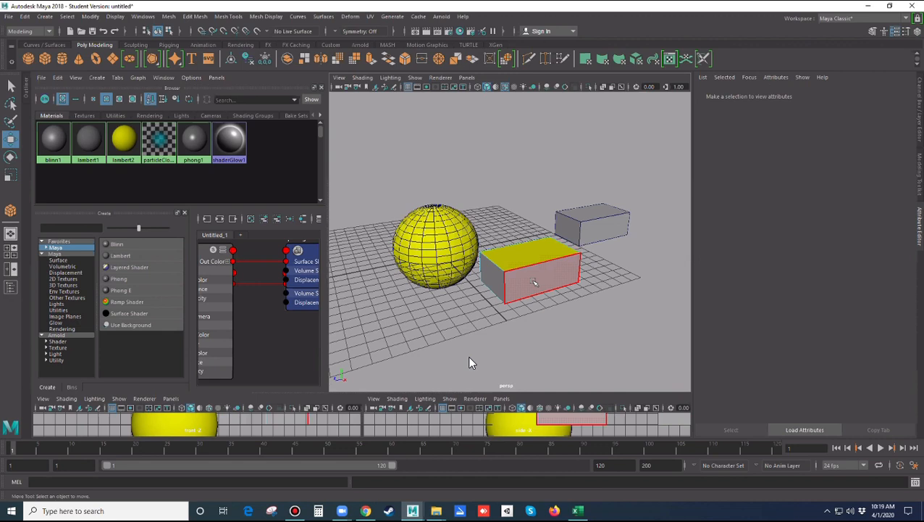
pyautogui.keyDown('alt'); pyautogui.moveTo(584, 338); pyautogui.dragTo(479, 326); pyautogui.keyUp('alt')
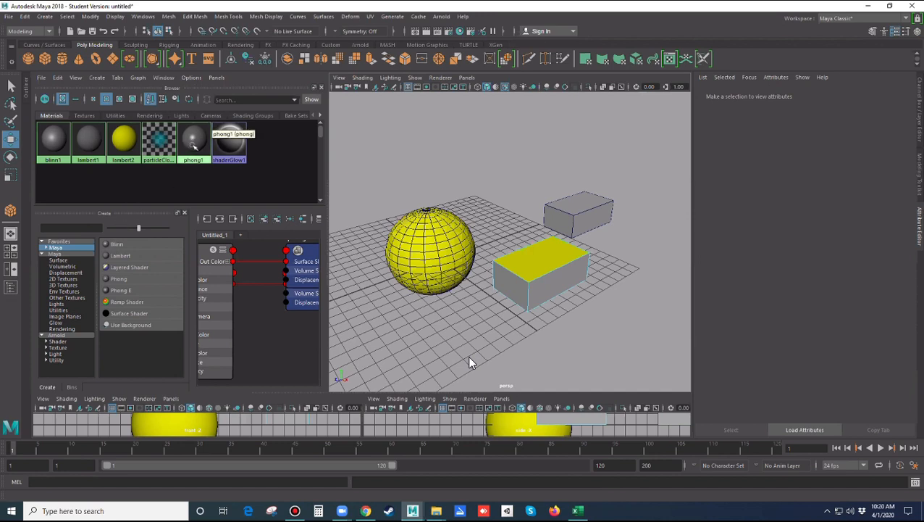
pyautogui.click(194, 147)
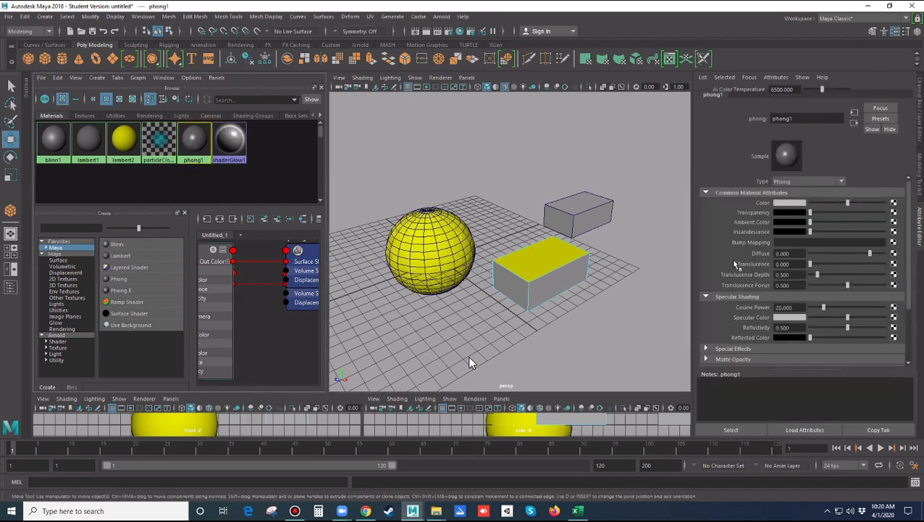
pyautogui.click(786, 203)
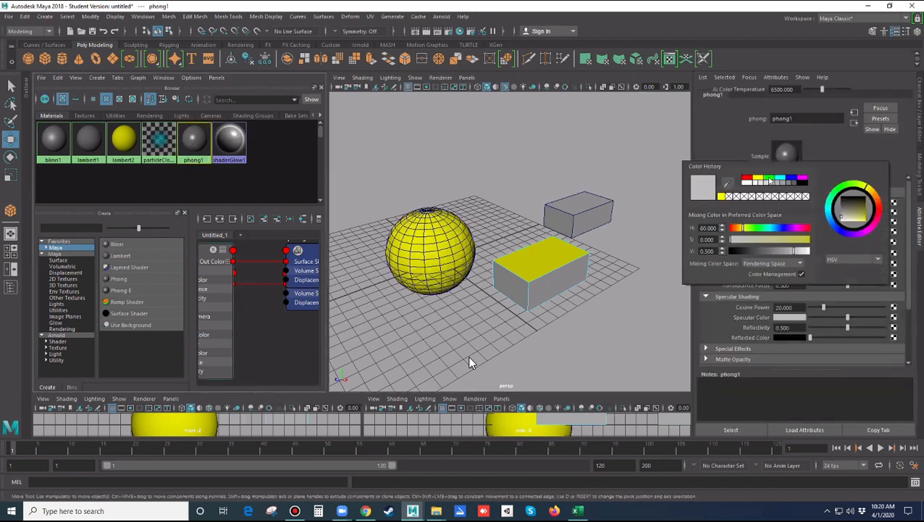
pyautogui.click(770, 179)
pyautogui.click(652, 157)
pyautogui.click(203, 142)
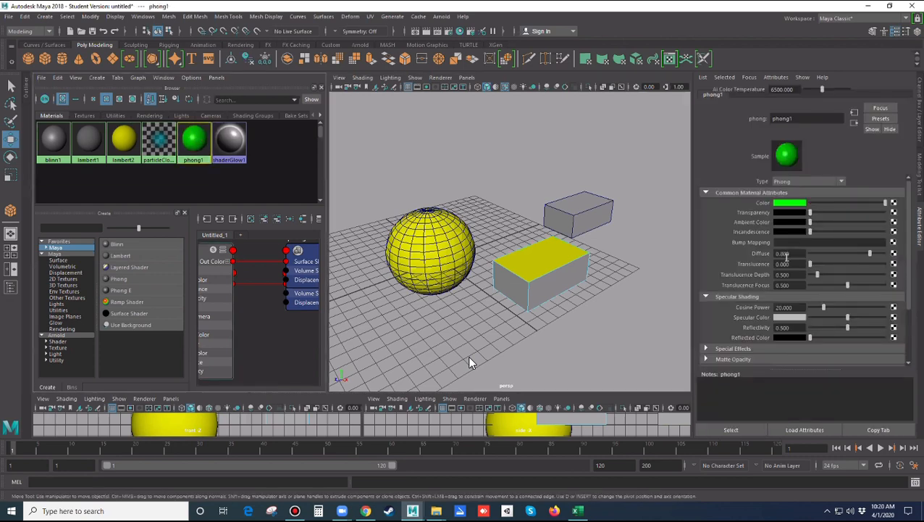
pyautogui.click(601, 301)
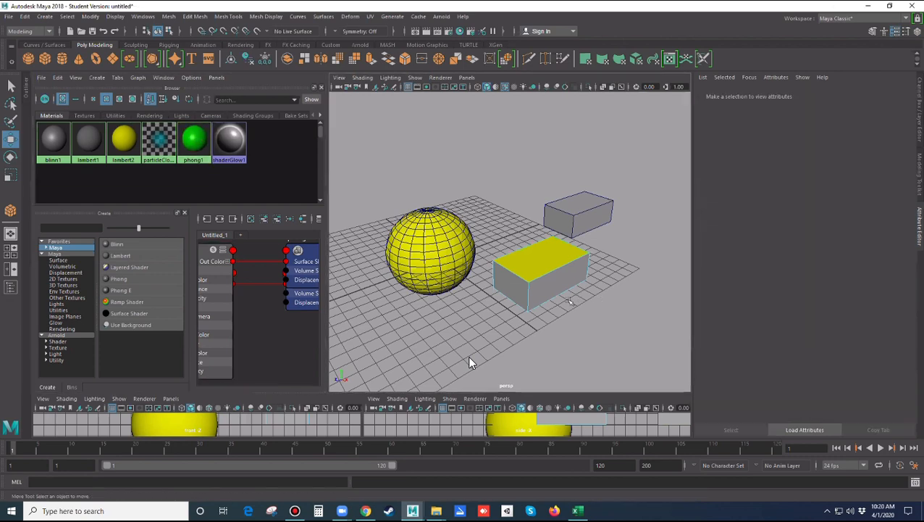
# Step: Create a polygon plane about 20.7 by 21.7 units on the grid, beneath the sphere and boxes
pyautogui.keyDown('alt'); pyautogui.moveTo(589, 286); pyautogui.dragTo(607, 269, button='middle'); pyautogui.keyUp('alt')
pyautogui.keyDown('alt'); pyautogui.moveTo(607, 269); pyautogui.dragTo(606, 286); pyautogui.keyUp('alt')
pyautogui.press('space')
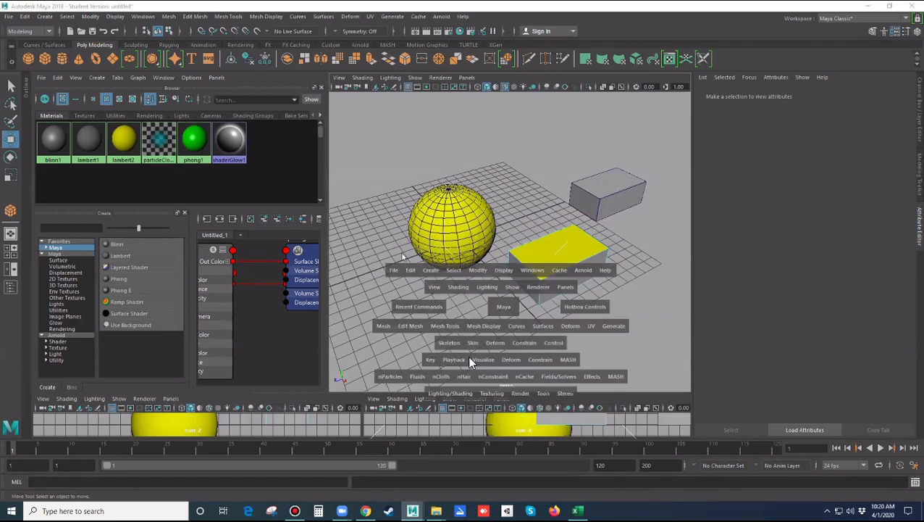
pyautogui.click(431, 271)
pyautogui.moveTo(500, 307)
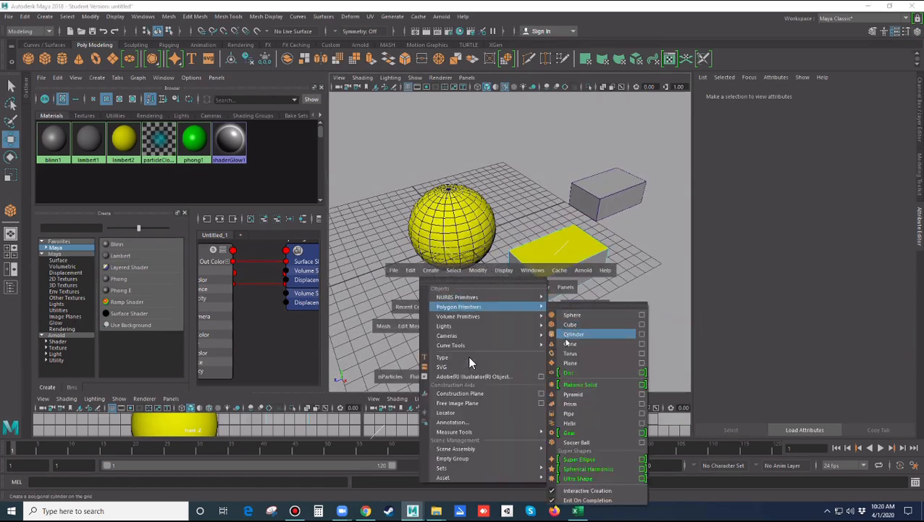
pyautogui.click(574, 362)
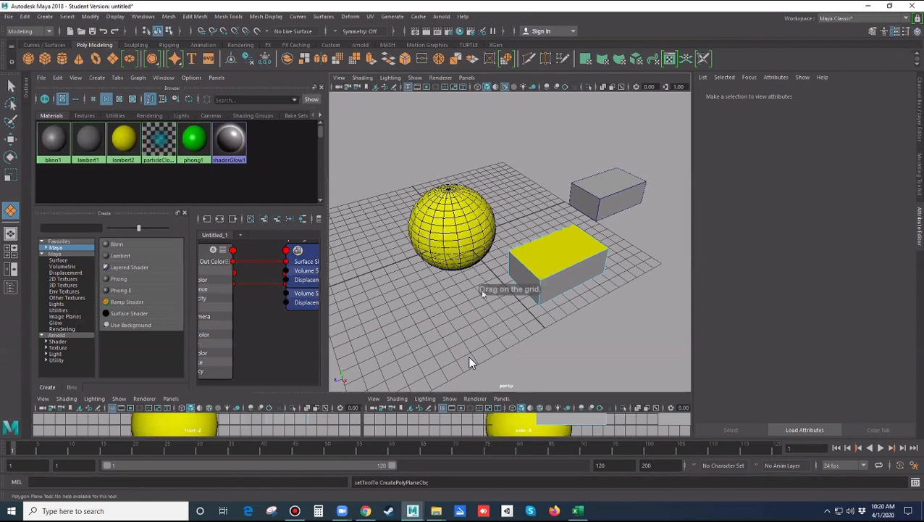
pyautogui.moveTo(359, 233); pyautogui.dragTo(701, 267)
# Step: Scale the plane up uniformly until it reaches well beyond the grid as a ground surface, and deselect it
pyautogui.press('r')
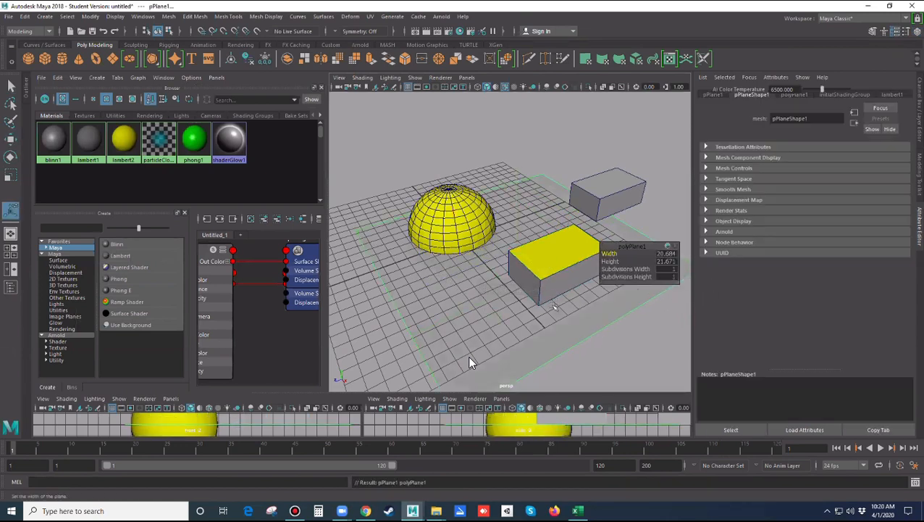
pyautogui.moveTo(516, 249); pyautogui.dragTo(707, 266)
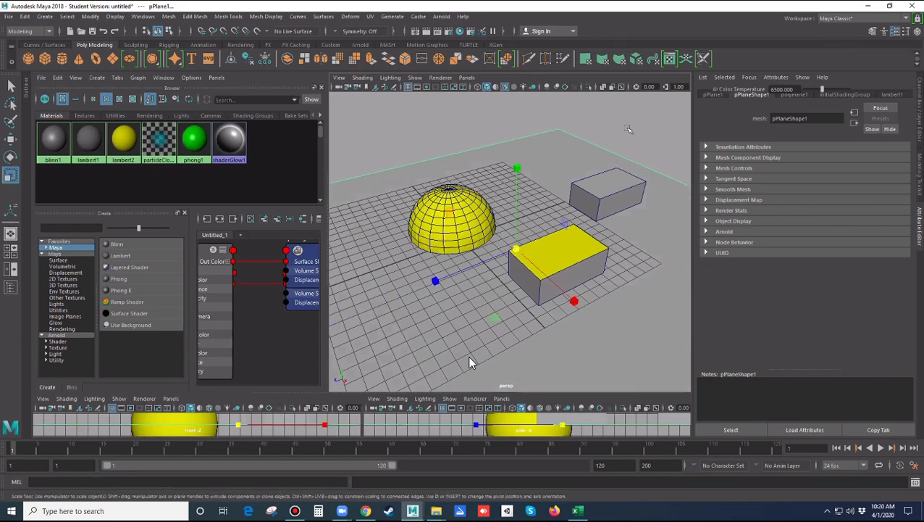
pyautogui.click(628, 127)
pyautogui.scroll(-5, 643, 269)
pyautogui.scroll(5, 594, 224)
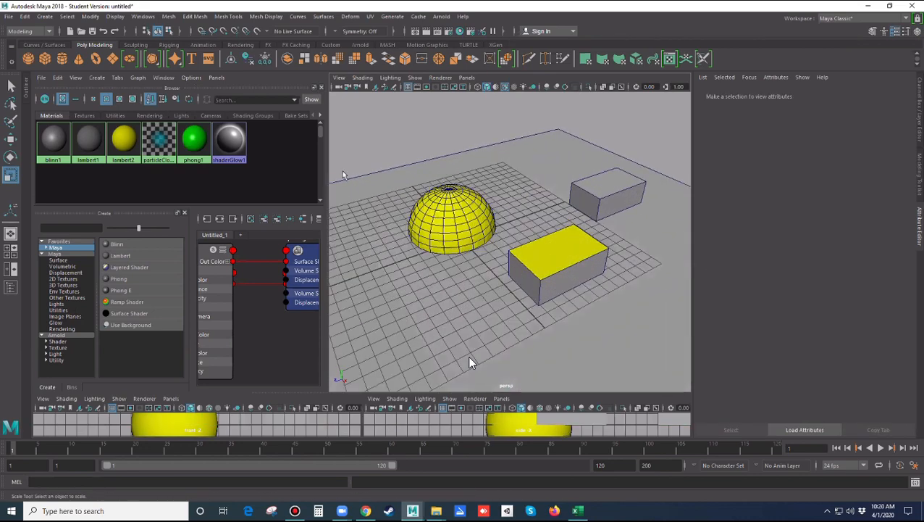
# Step: Create another Blinn material with a black color and assign it to the ground plane
pyautogui.click(447, 160)
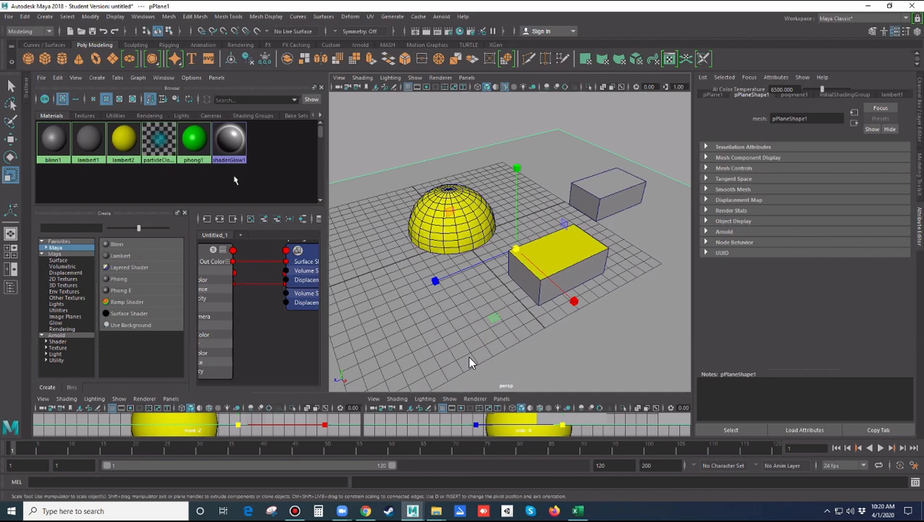
pyautogui.click(115, 244)
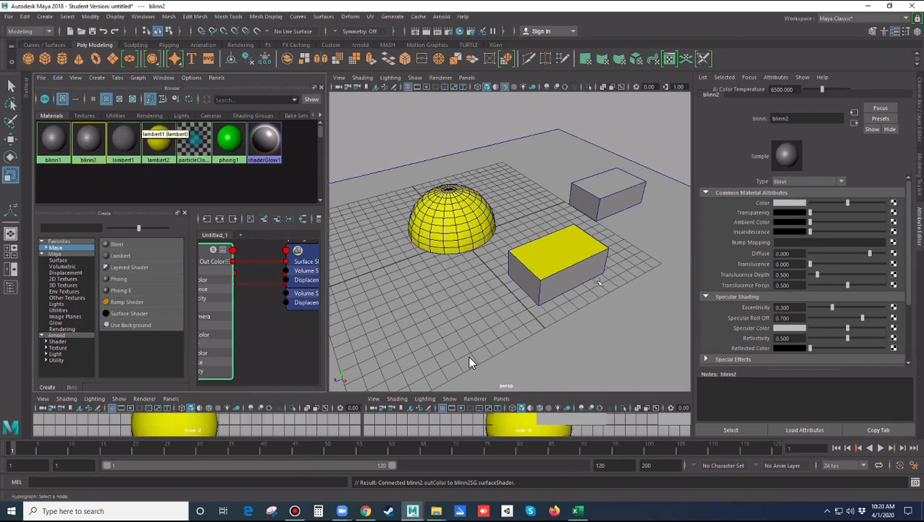
pyautogui.click(788, 204)
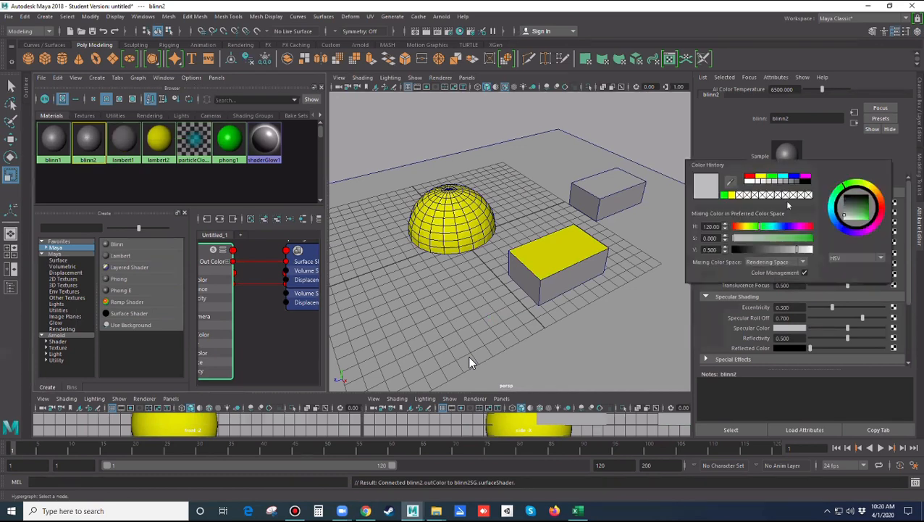
pyautogui.click(804, 184)
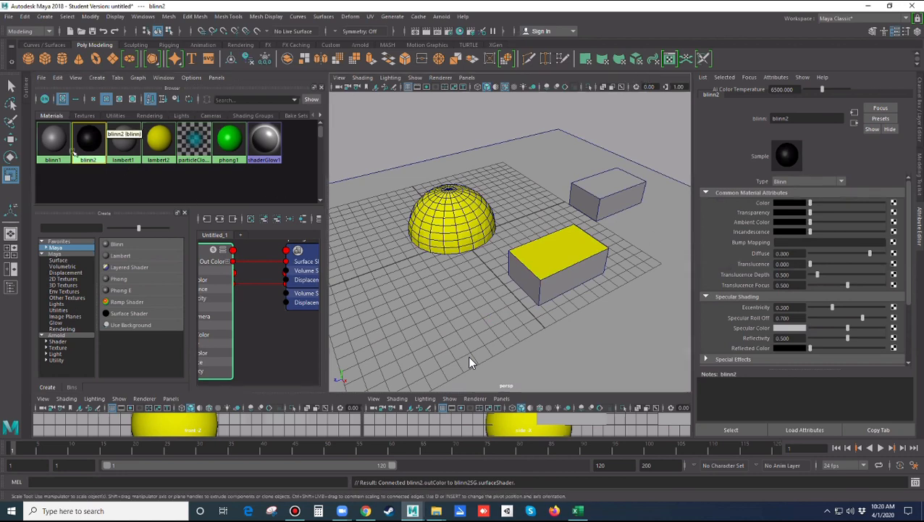
pyautogui.moveTo(87, 141); pyautogui.dragTo(389, 227, button='middle')
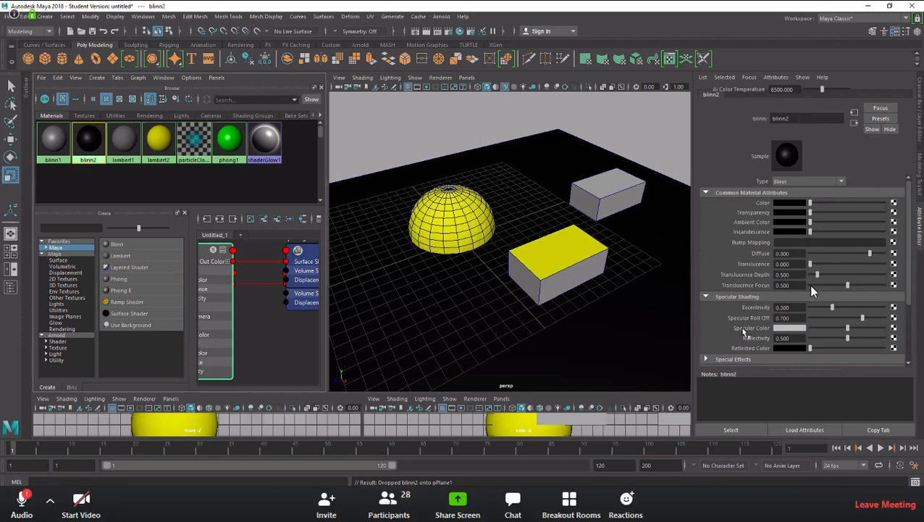
# Step: Examine the black ground plane with the sphere and boxes from several angles and distances
pyautogui.scroll(-3, 572, 281)
pyautogui.moveTo(586, 286)
pyautogui.keyDown('alt'); pyautogui.mouseDown()
pyautogui.moveTo(575, 280)
pyautogui.moveTo(591, 284)
pyautogui.mouseUp(); pyautogui.keyUp('alt')
pyautogui.keyDown('alt'); pyautogui.moveTo(591, 284); pyautogui.dragTo(638, 301, button='right'); pyautogui.keyUp('alt')
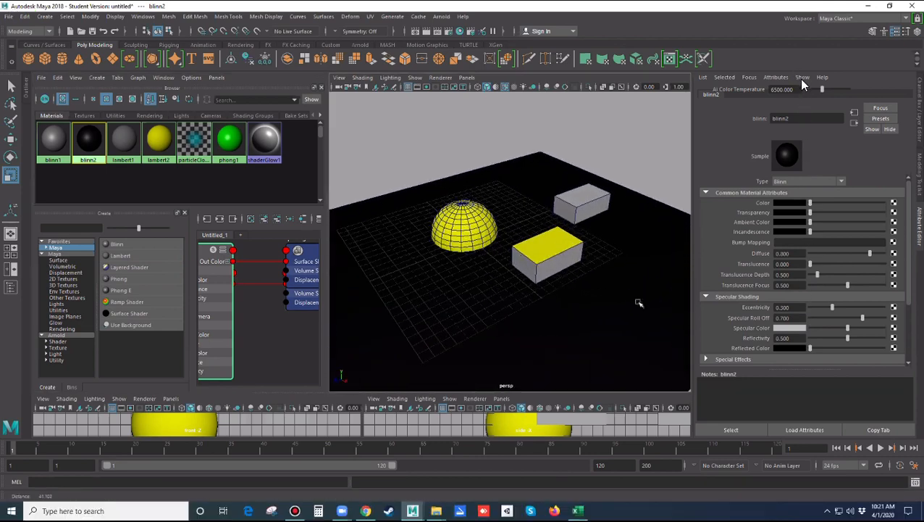
pyautogui.keyDown('alt'); pyautogui.moveTo(611, 268); pyautogui.dragTo(596, 268, button='middle'); pyautogui.keyUp('alt')
pyautogui.scroll(-2, 596, 268)
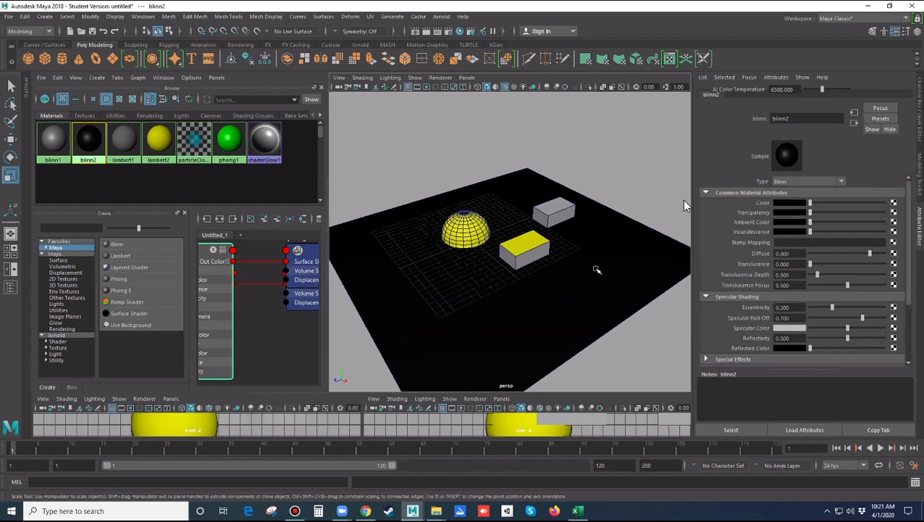
pyautogui.keyDown('alt'); pyautogui.moveTo(597, 270); pyautogui.dragTo(590, 270); pyautogui.keyUp('alt')
pyautogui.keyDown('alt'); pyautogui.moveTo(590, 269); pyautogui.dragTo(612, 292, button='right'); pyautogui.keyUp('alt')
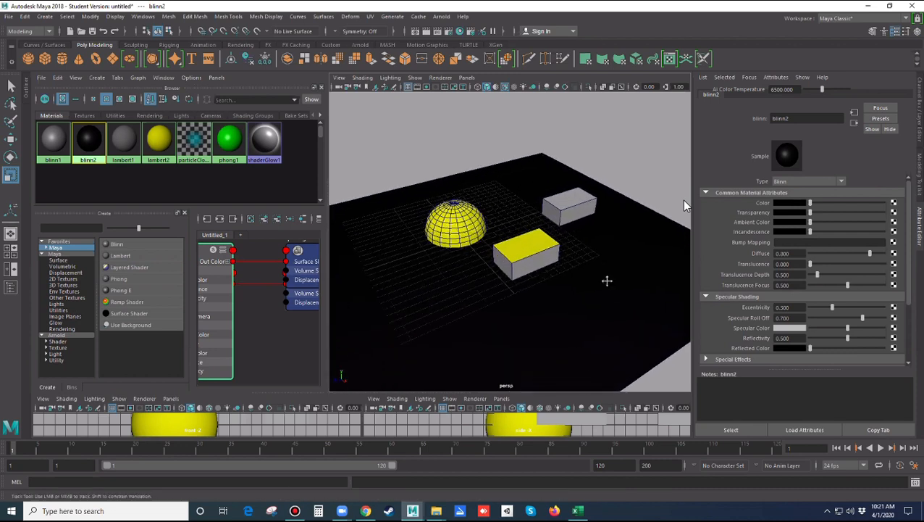
pyautogui.keyDown('alt'); pyautogui.moveTo(606, 281); pyautogui.dragTo(591, 303, button='middle'); pyautogui.keyUp('alt')
pyautogui.keyDown('alt'); pyautogui.moveTo(591, 302); pyautogui.dragTo(591, 303); pyautogui.keyUp('alt')
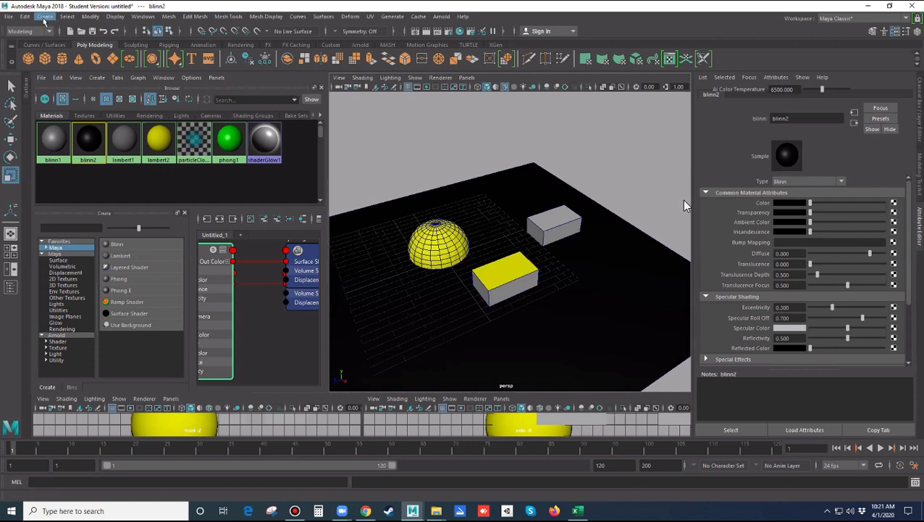
# Step: Keep the list of light types open as a floating window beside the scene and create a directional light
pyautogui.click(46, 17)
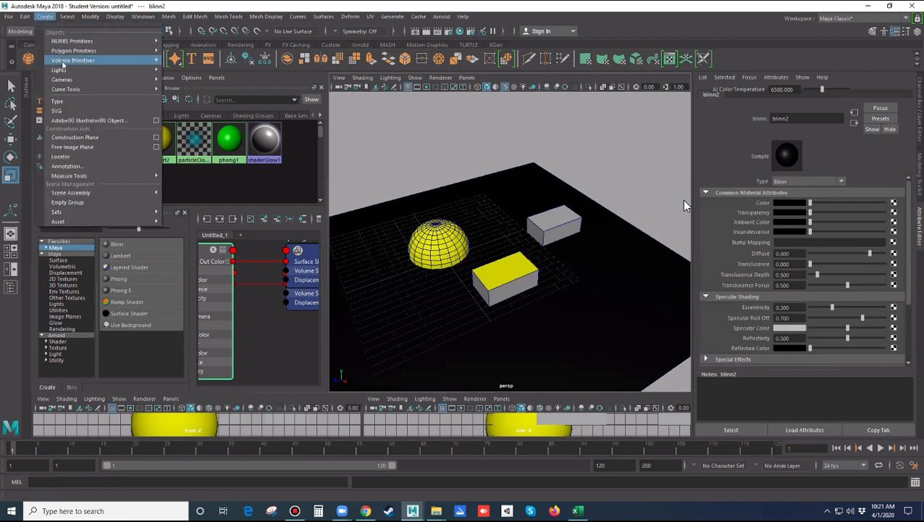
pyautogui.moveTo(62, 71)
pyautogui.click(202, 72)
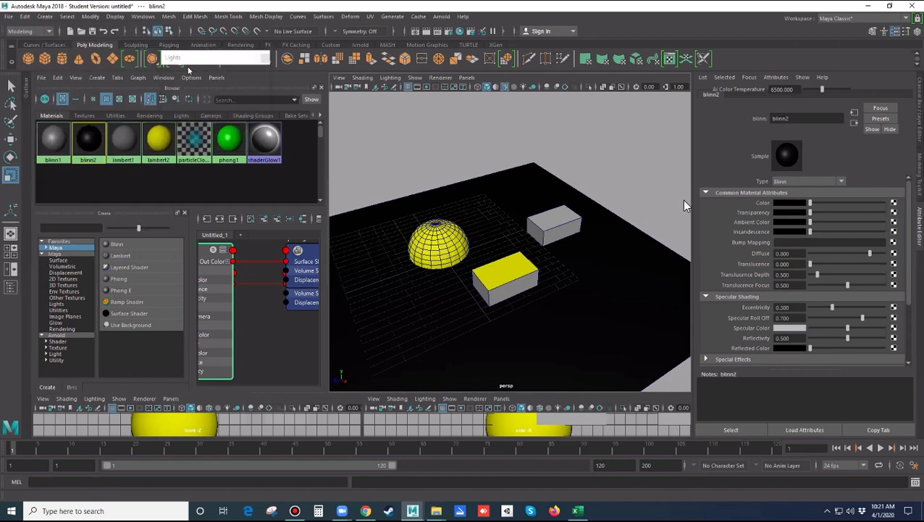
pyautogui.moveTo(207, 59); pyautogui.dragTo(673, 101)
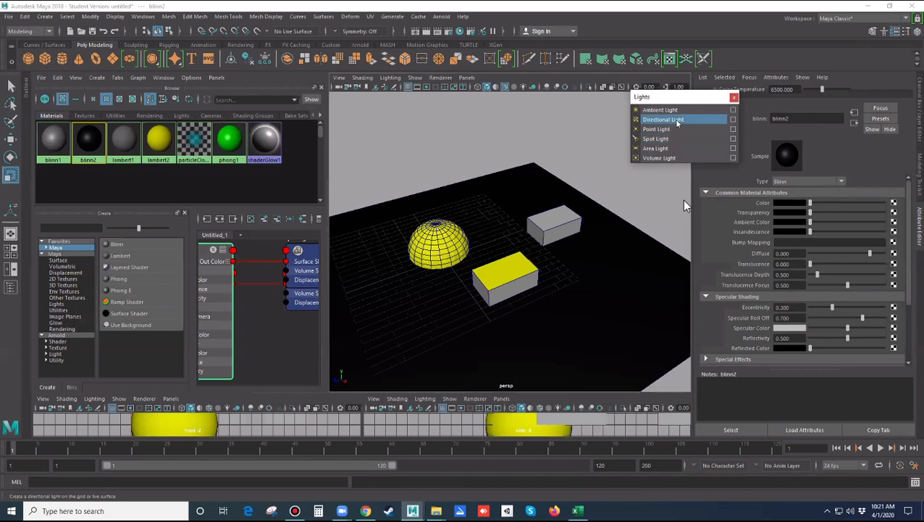
pyautogui.click(674, 119)
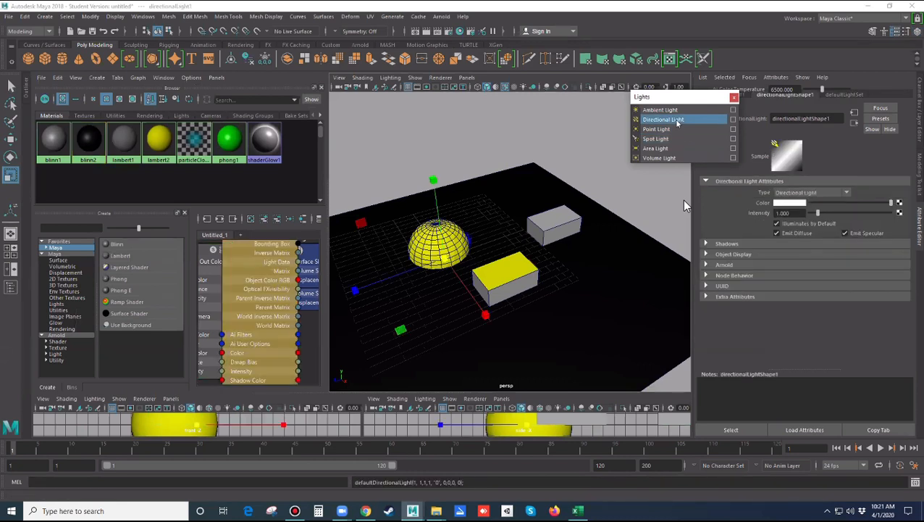
# Step: Raise the directional light above the sphere and scale its icon up uniformly until its arrows are large
pyautogui.press('w')
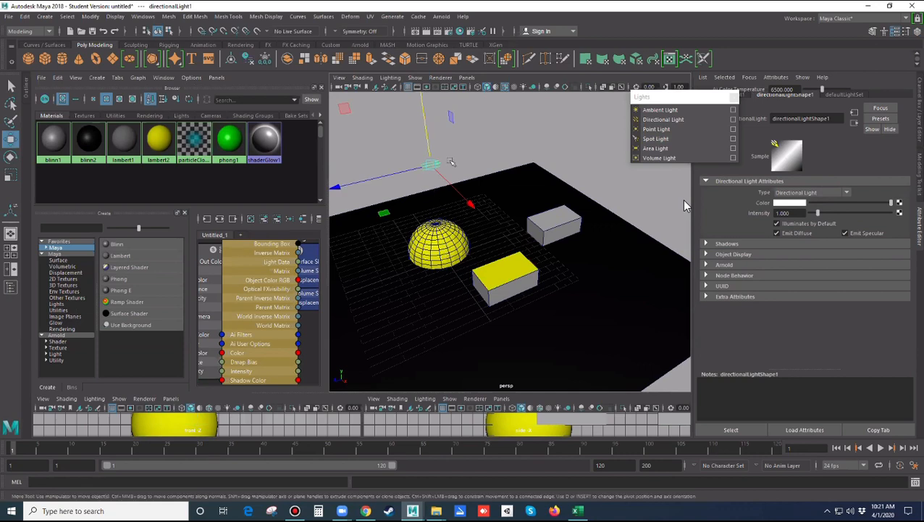
pyautogui.click(684, 201)
pyautogui.hotkey('ctrl', 'z')
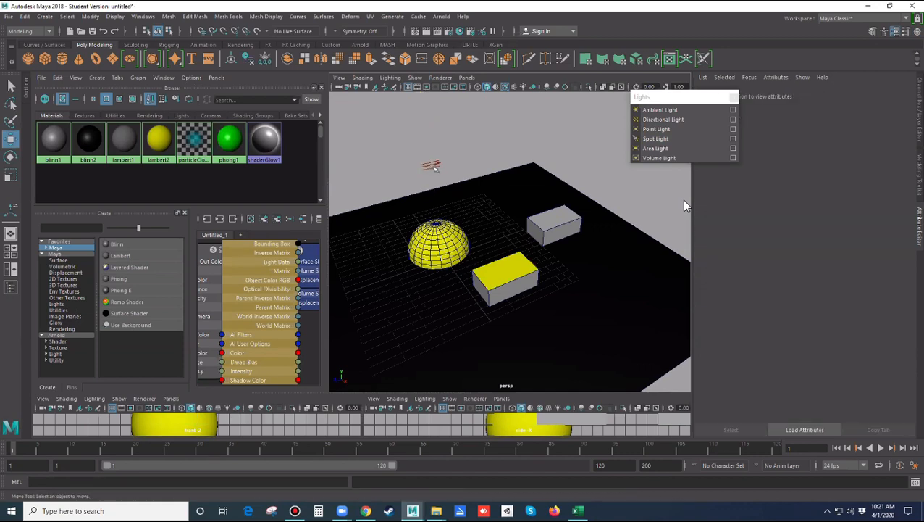
pyautogui.press('r')
pyautogui.moveTo(432, 165); pyautogui.dragTo(487, 178)
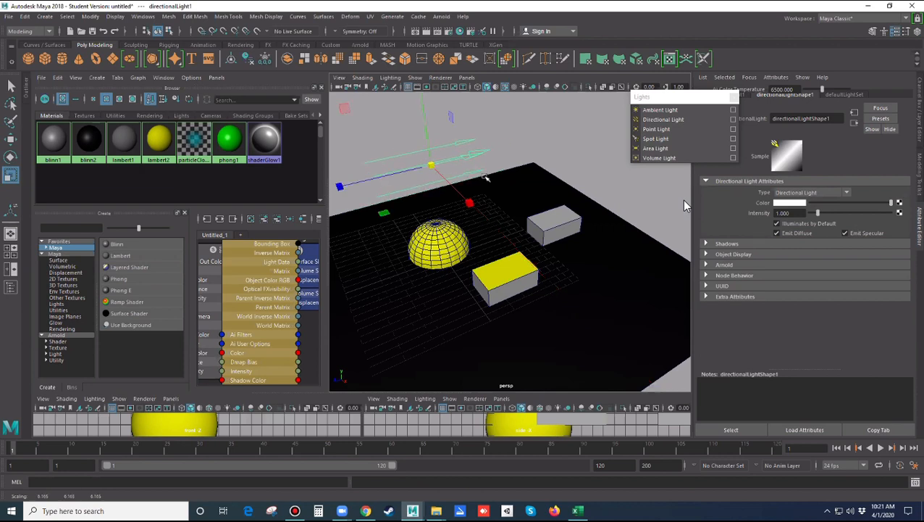
pyautogui.moveTo(433, 166)
pyautogui.mouseDown()
pyautogui.moveTo(453, 178)
pyautogui.moveTo(439, 171)
pyautogui.mouseUp()
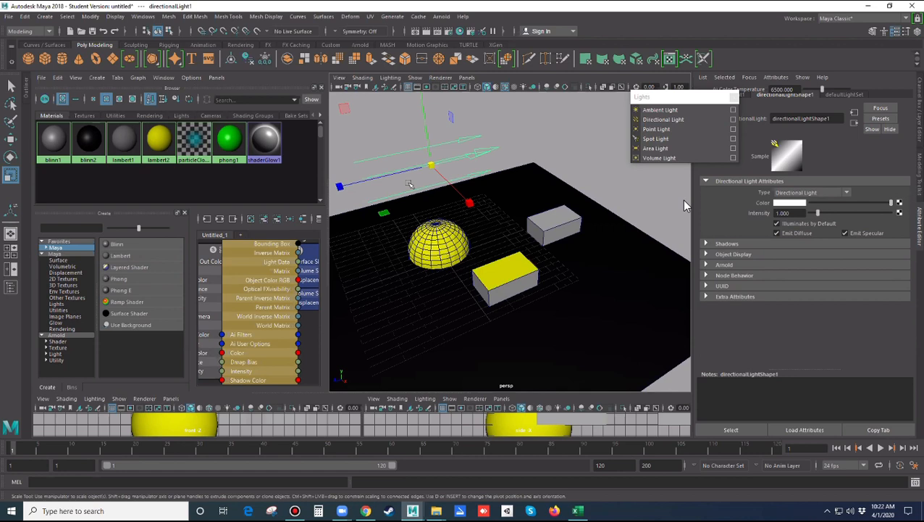
# Step: Rotate the directional light so it points diagonally down at the objects, and turn on textured shaded display
pyautogui.press('e')
pyautogui.moveTo(349, 128); pyautogui.dragTo(405, 150)
pyautogui.press('6')
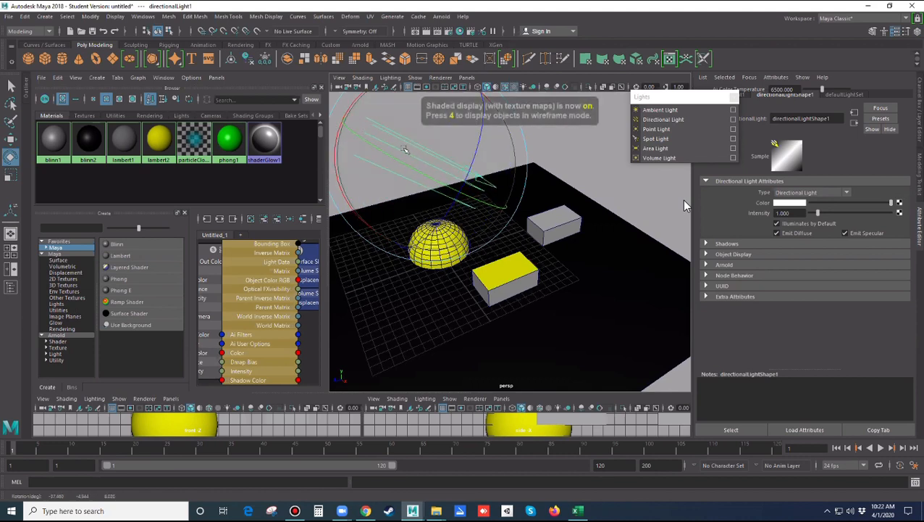
pyautogui.moveTo(347, 114)
pyautogui.mouseDown()
pyautogui.moveTo(336, 171)
pyautogui.moveTo(355, 99)
pyautogui.mouseUp()
pyautogui.moveTo(401, 148)
pyautogui.mouseDown()
pyautogui.moveTo(426, 165)
pyautogui.moveTo(412, 155)
pyautogui.mouseUp()
# Step: Switch the viewport to use all lights, comparing it with the textured display
pyautogui.keyDown('alt'); pyautogui.moveTo(487, 217); pyautogui.dragTo(467, 185); pyautogui.keyUp('alt')
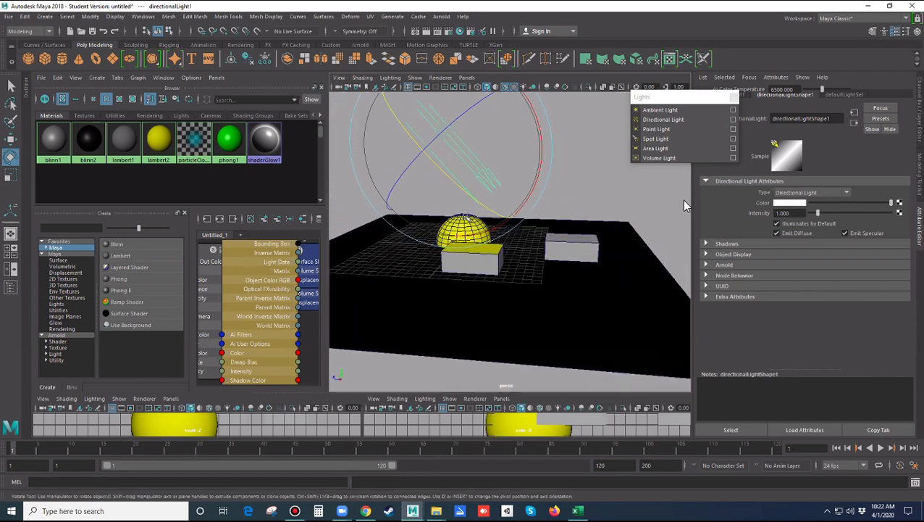
pyautogui.press('7')
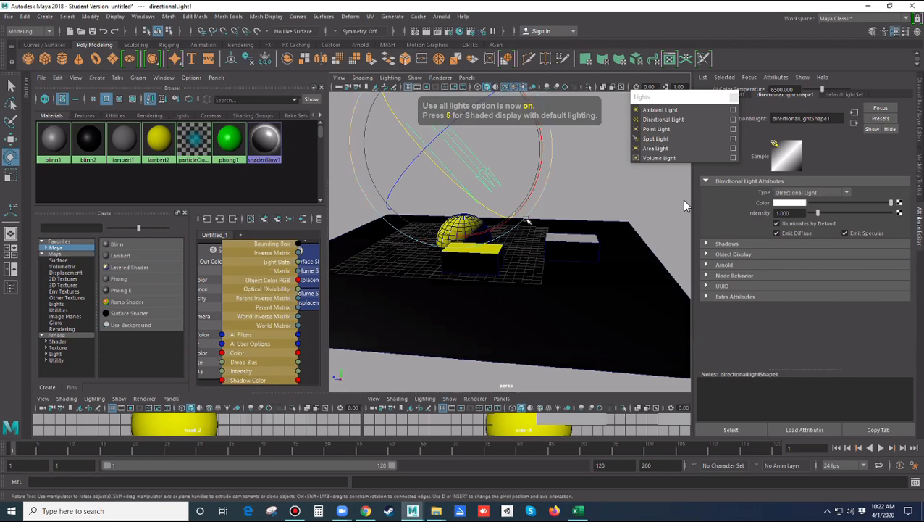
pyautogui.press('6')
pyautogui.press('7')
# Step: Rotate the directional light to a shallower angle that lights the visible sides of the boxes, and deselect it
pyautogui.keyDown('alt'); pyautogui.moveTo(545, 245); pyautogui.dragTo(547, 216); pyautogui.keyUp('alt')
pyautogui.moveTo(446, 116); pyautogui.dragTo(477, 185)
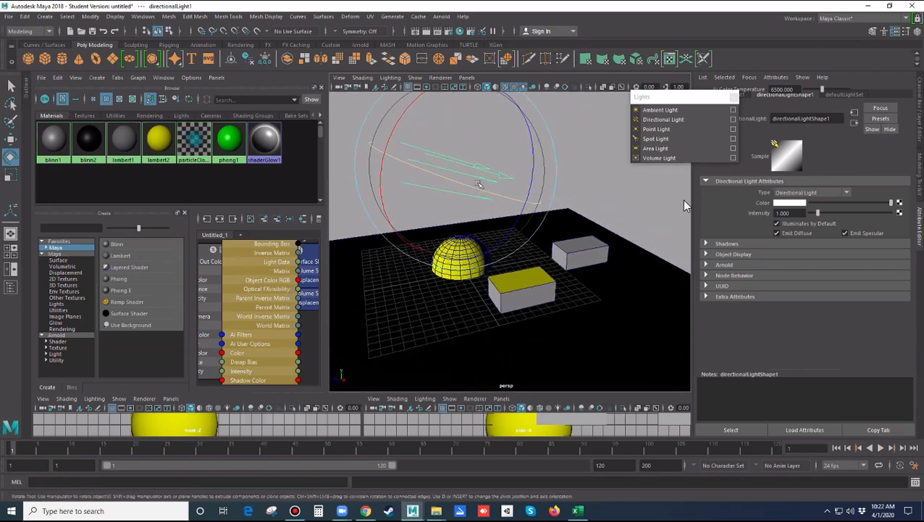
pyautogui.click(616, 208)
pyautogui.keyDown('alt'); pyautogui.moveTo(616, 209); pyautogui.dragTo(613, 195); pyautogui.keyUp('alt')
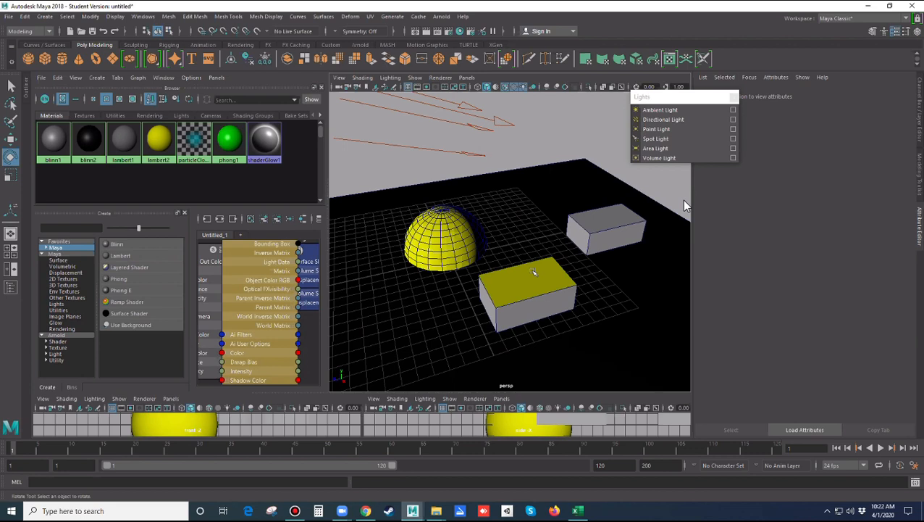
# Step: Open the Arnold RenderView, shrink and reposition it beside the objects, and start a live IPR render
pyautogui.click(442, 16)
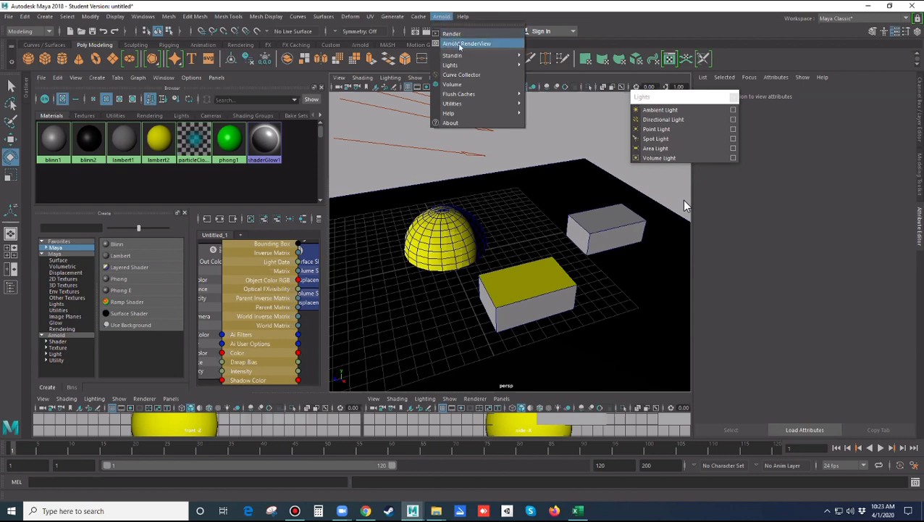
pyautogui.click(461, 45)
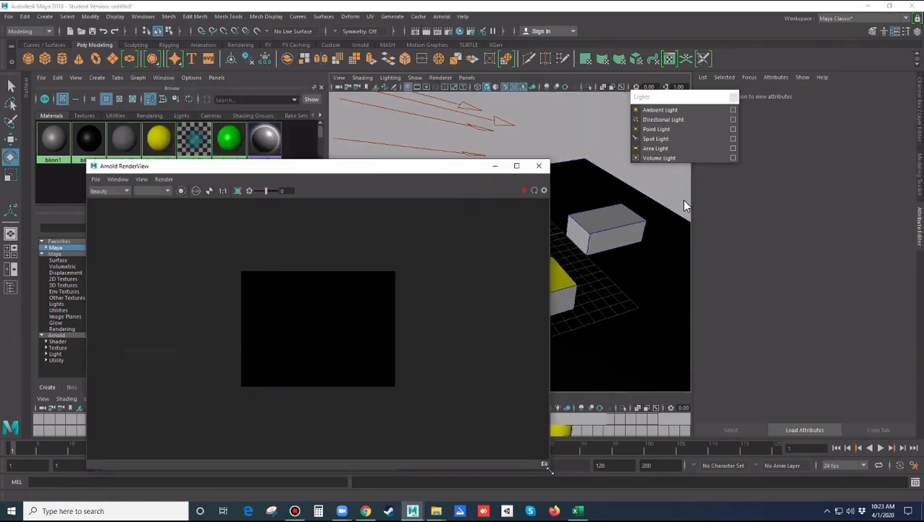
pyautogui.moveTo(550, 469); pyautogui.dragTo(424, 404)
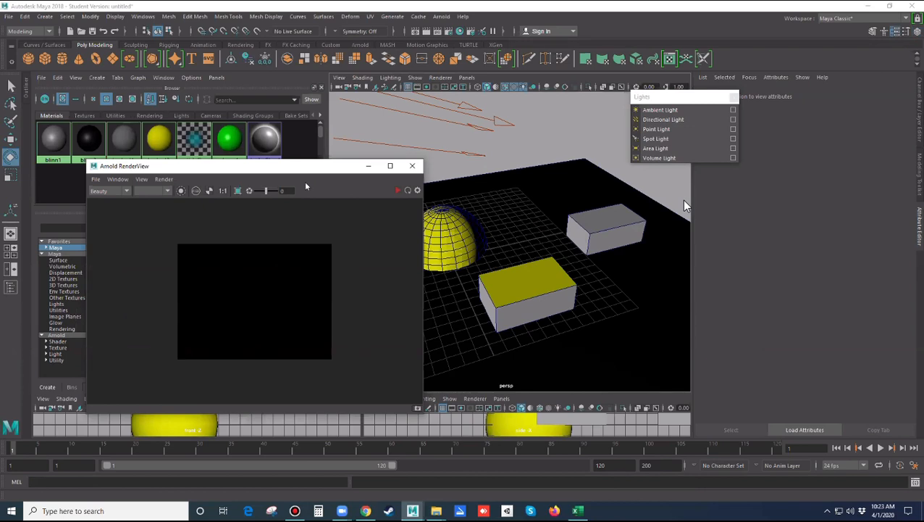
pyautogui.moveTo(303, 176); pyautogui.dragTo(305, 209)
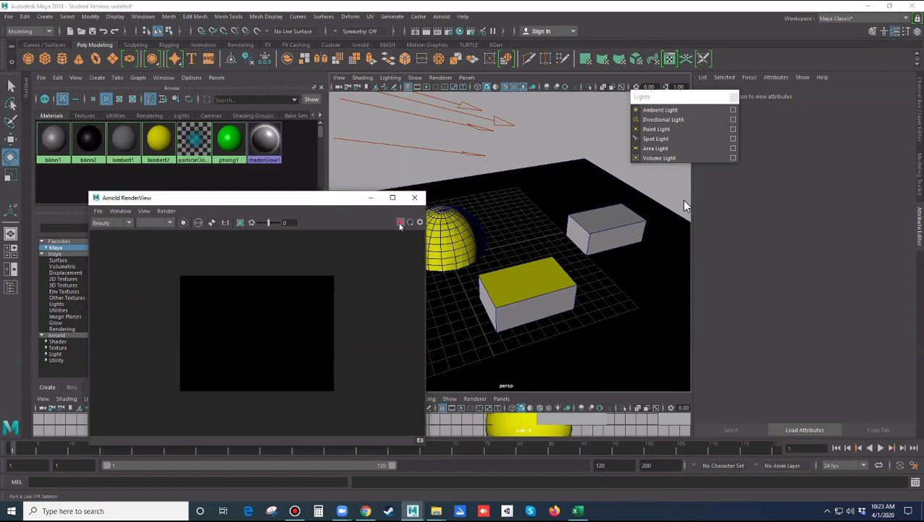
pyautogui.click(400, 223)
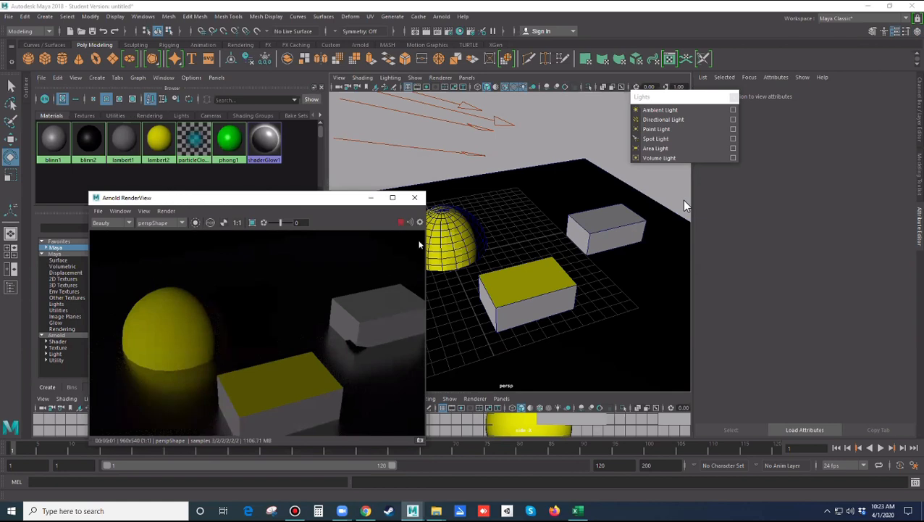
# Step: Raise the sphere vertically until it floats above the ground plane, and deselect it
pyautogui.moveTo(549, 283)
pyautogui.keyDown('alt'); pyautogui.mouseDown()
pyautogui.moveTo(562, 272)
pyautogui.moveTo(552, 275)
pyautogui.mouseUp(); pyautogui.keyUp('alt')
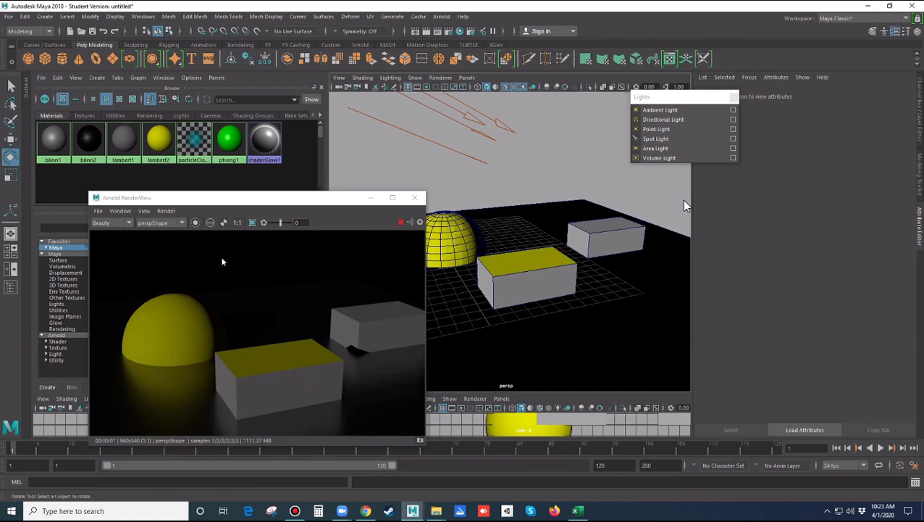
pyautogui.click(462, 255)
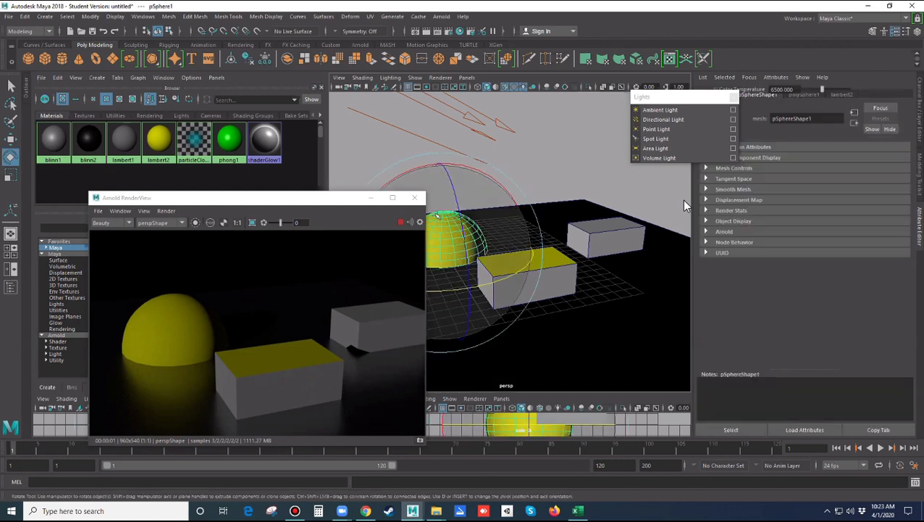
pyautogui.press('w')
pyautogui.moveTo(440, 158); pyautogui.dragTo(449, 114)
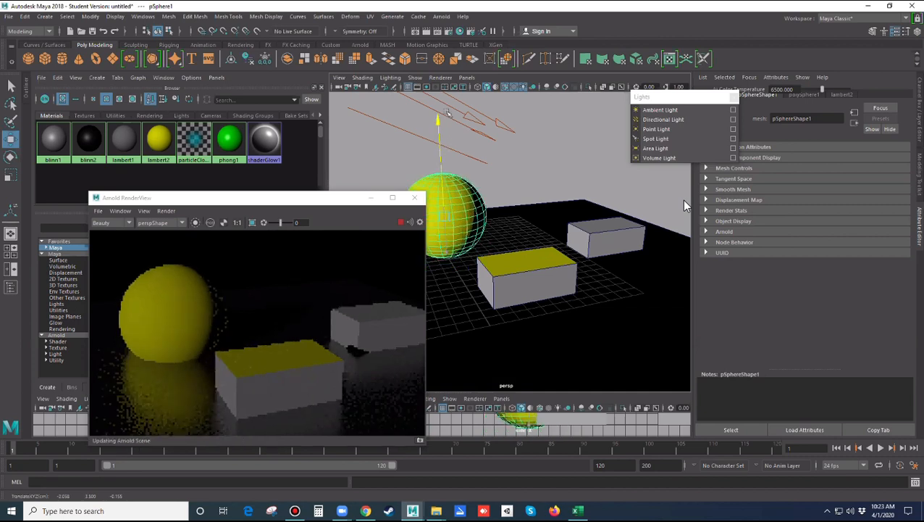
pyautogui.click(685, 205)
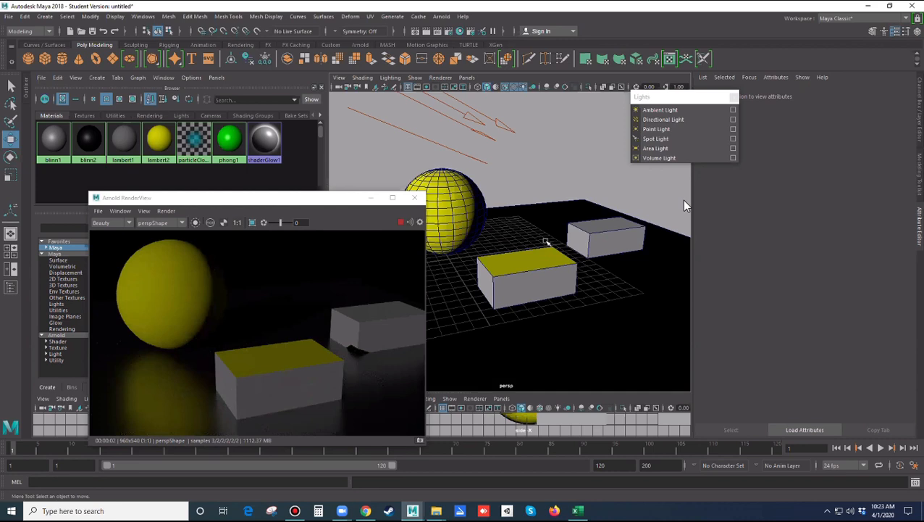
# Step: Reselect the directional light and increase its intensity to 2.771
pyautogui.scroll(-3, 547, 242)
pyautogui.keyDown('alt'); pyautogui.moveTo(481, 161); pyautogui.dragTo(483, 204); pyautogui.keyUp('alt')
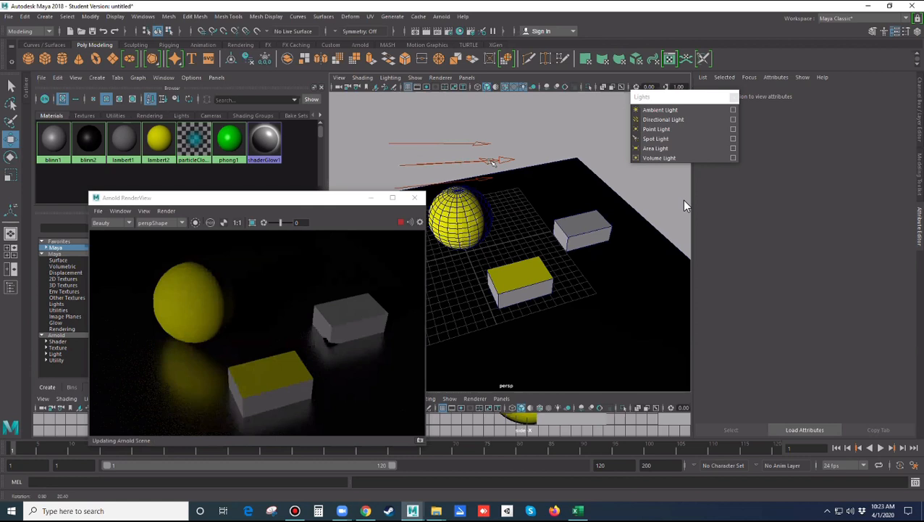
pyautogui.hotkey('ctrl', 'z')
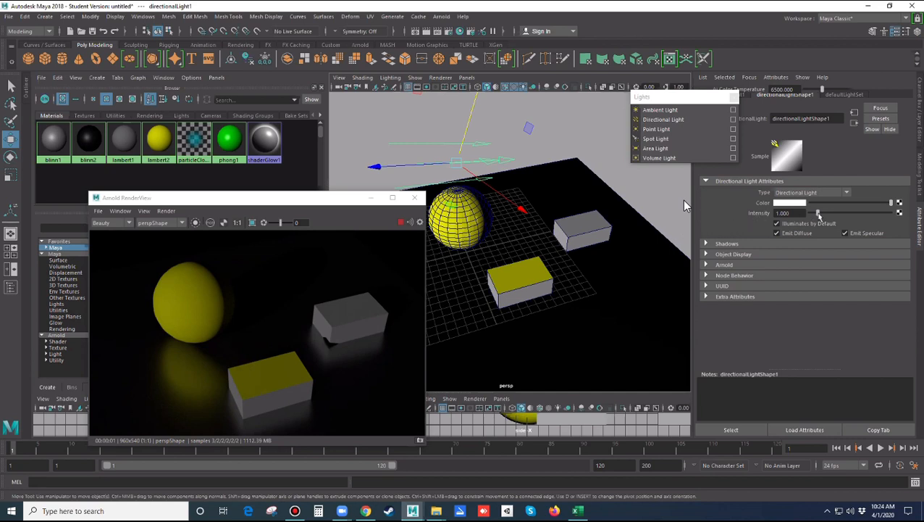
pyautogui.moveTo(820, 216); pyautogui.dragTo(832, 217)
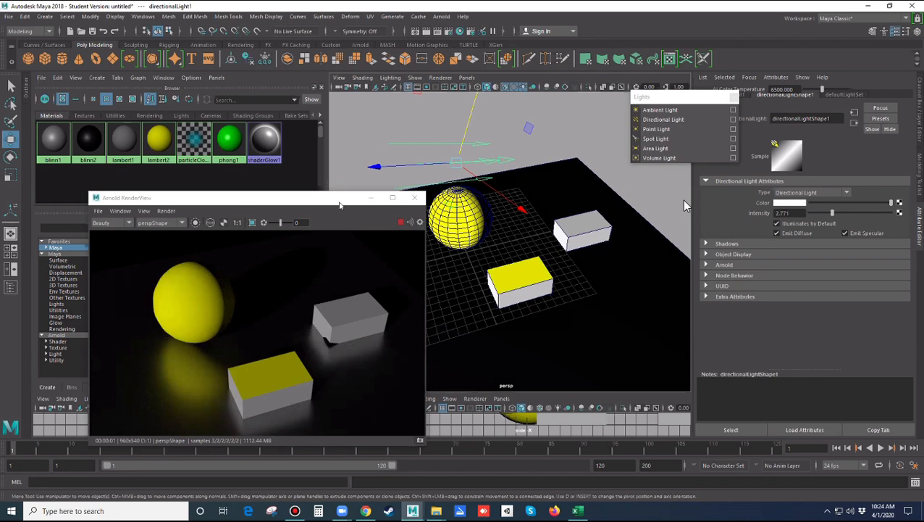
# Step: Duplicate the directional light, move the copy beside the original and rotate it to shine from the opposite side
pyautogui.moveTo(334, 197); pyautogui.dragTo(293, 197)
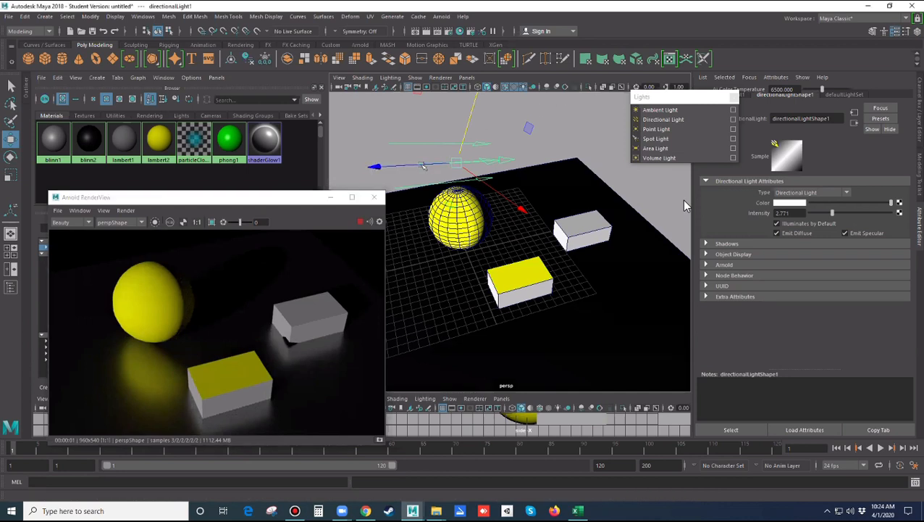
pyautogui.moveTo(422, 165); pyautogui.dragTo(464, 187)
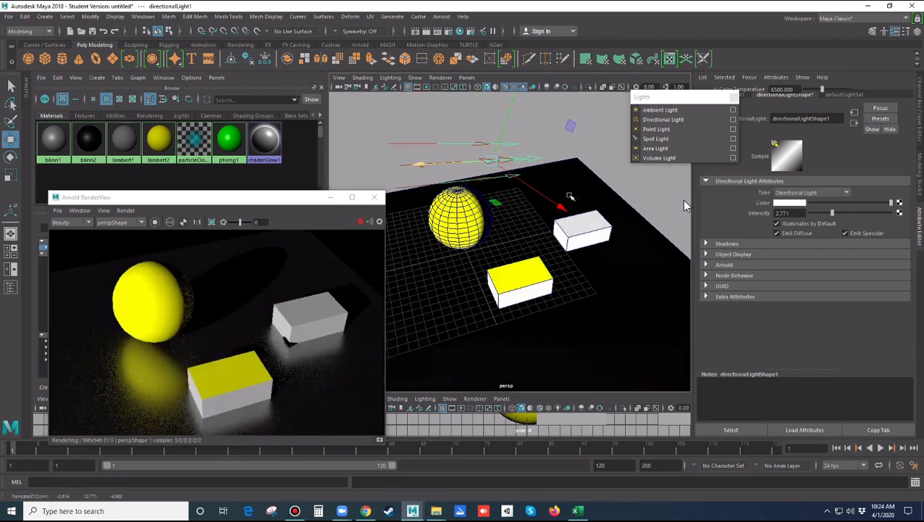
pyautogui.press('e')
pyautogui.hotkey('ctrl', 'd')
pyautogui.moveTo(587, 118)
pyautogui.mouseDown()
pyautogui.moveTo(532, 194)
pyautogui.moveTo(554, 155)
pyautogui.moveTo(545, 108)
pyautogui.mouseUp()
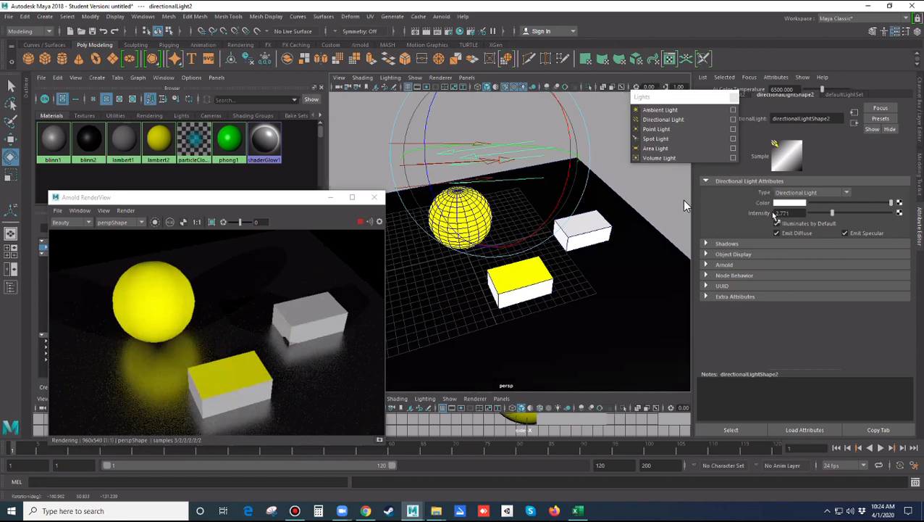
# Step: Dim the duplicate directional light to an intensity of 0.241 and deselect it
pyautogui.click(804, 214)
pyautogui.write('0')
pyautogui.press('Return')
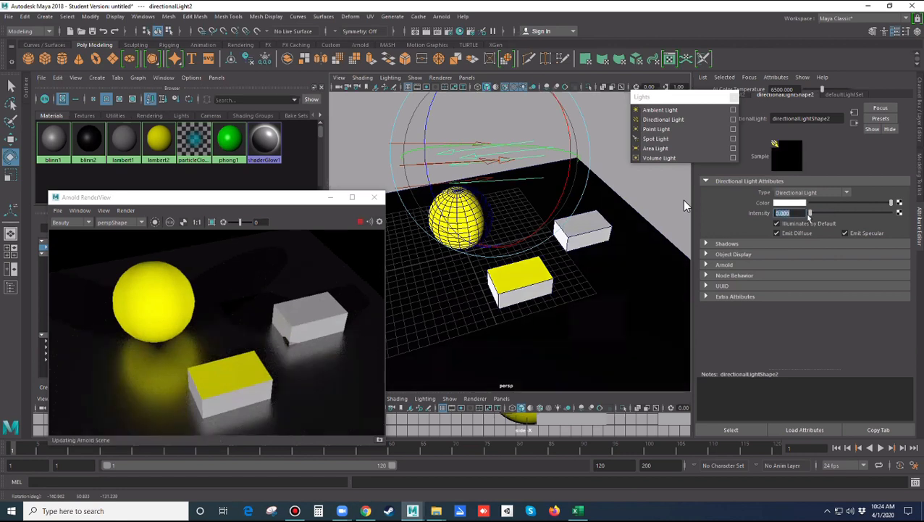
pyautogui.moveTo(809, 215); pyautogui.dragTo(811, 216)
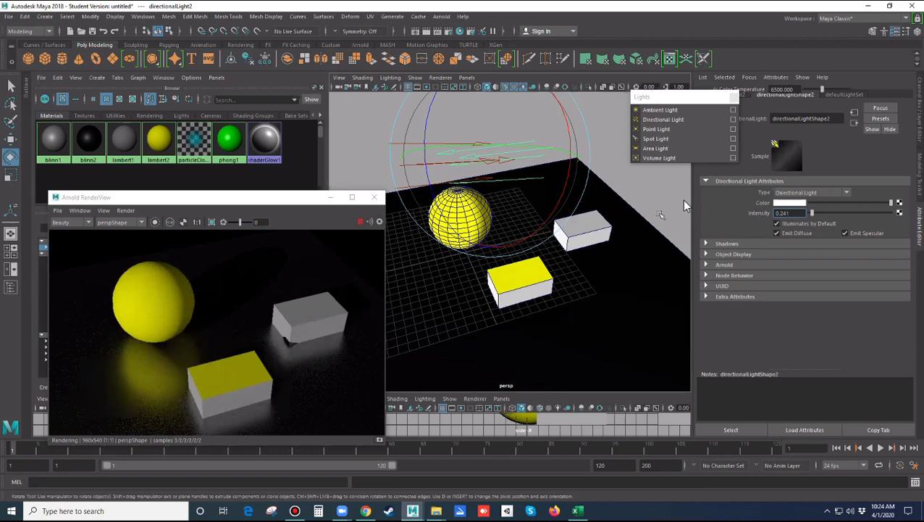
pyautogui.click(686, 205)
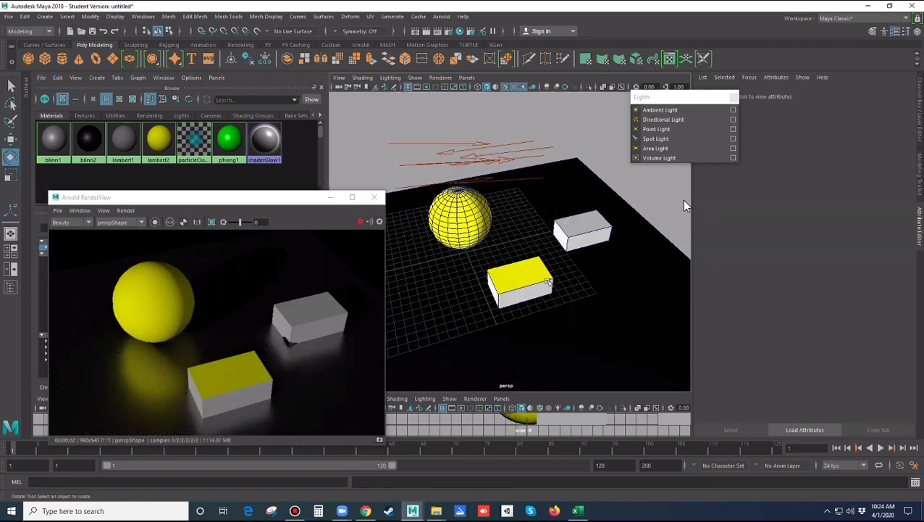
# Step: Move the Arnold RenderView clear of the Hypershade and assign the green phong1 material to the front box
pyautogui.keyDown('alt'); pyautogui.moveTo(550, 290); pyautogui.dragTo(553, 279); pyautogui.keyUp('alt')
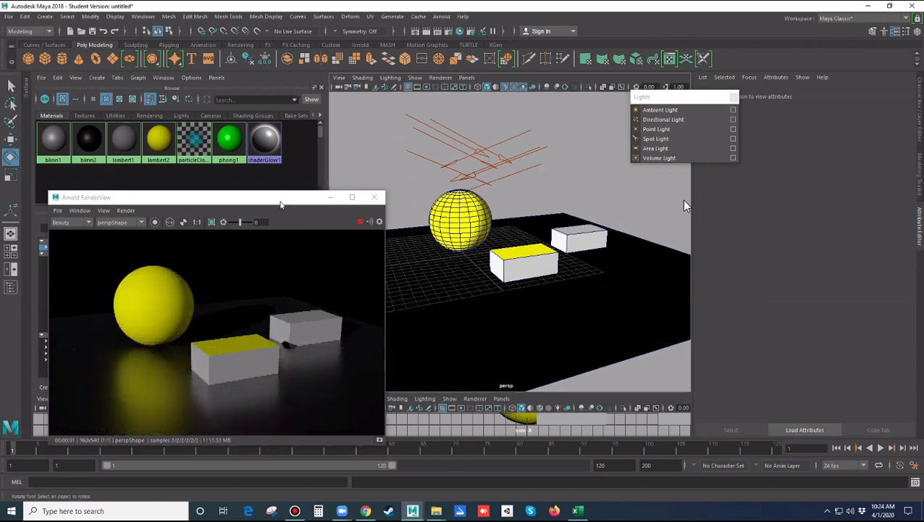
pyautogui.moveTo(281, 205); pyautogui.dragTo(796, 240)
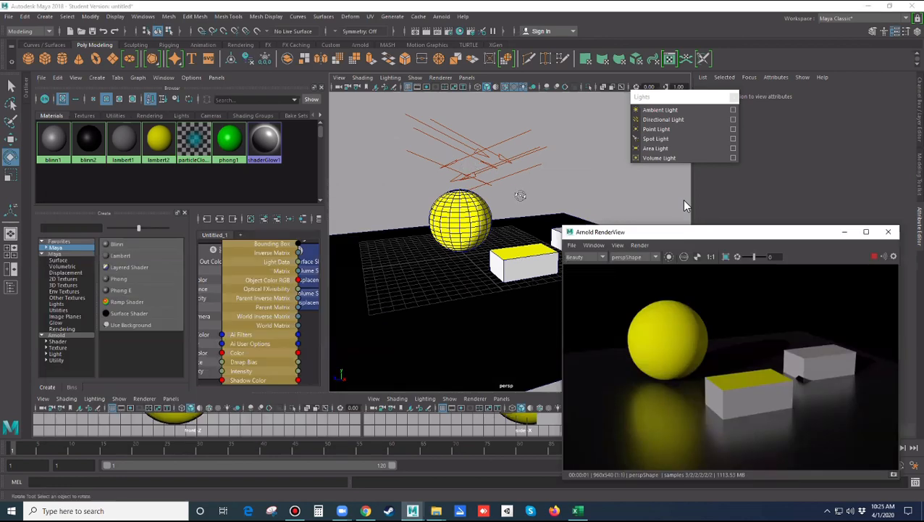
pyautogui.keyDown('alt'); pyautogui.moveTo(518, 248); pyautogui.dragTo(513, 189); pyautogui.keyUp('alt')
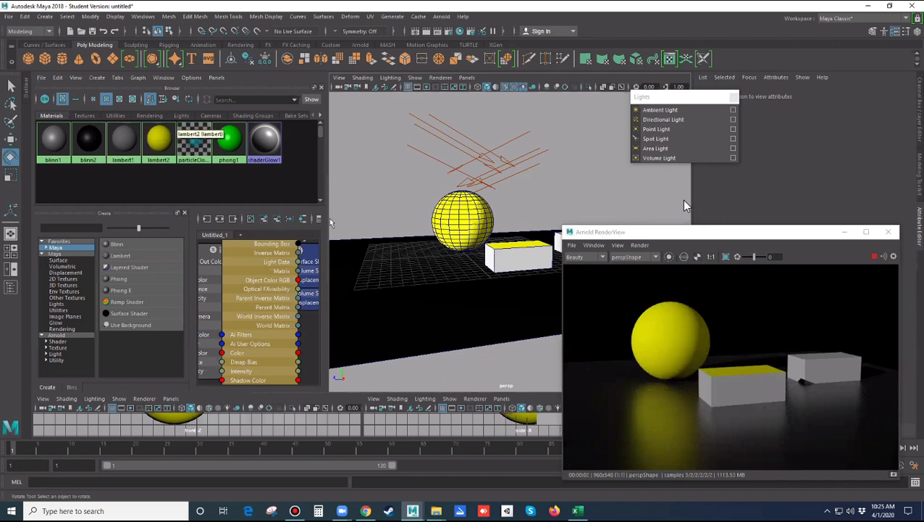
pyautogui.moveTo(217, 208); pyautogui.dragTo(229, 251)
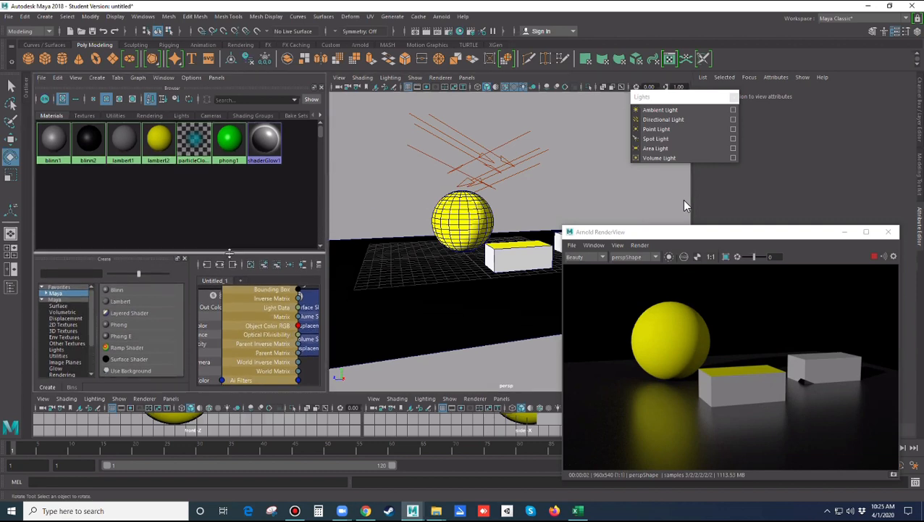
pyautogui.click(641, 234)
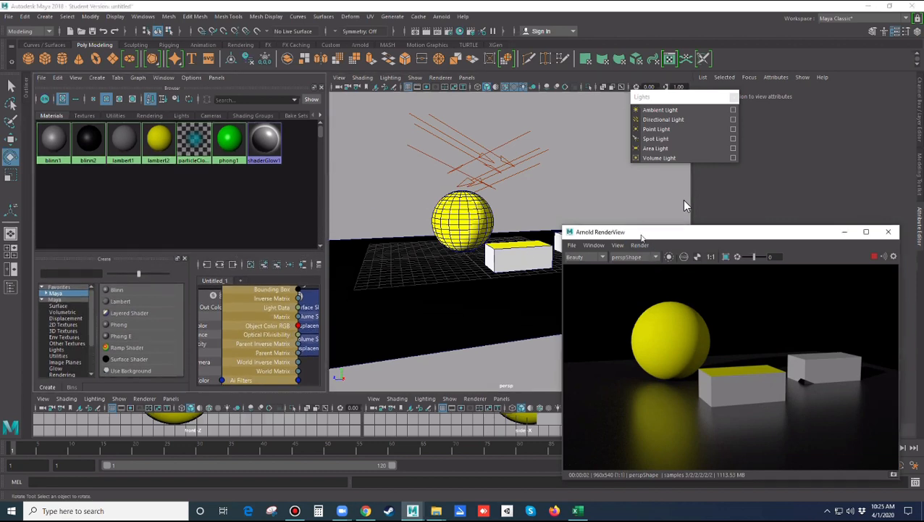
pyautogui.moveTo(641, 235); pyautogui.dragTo(433, 300)
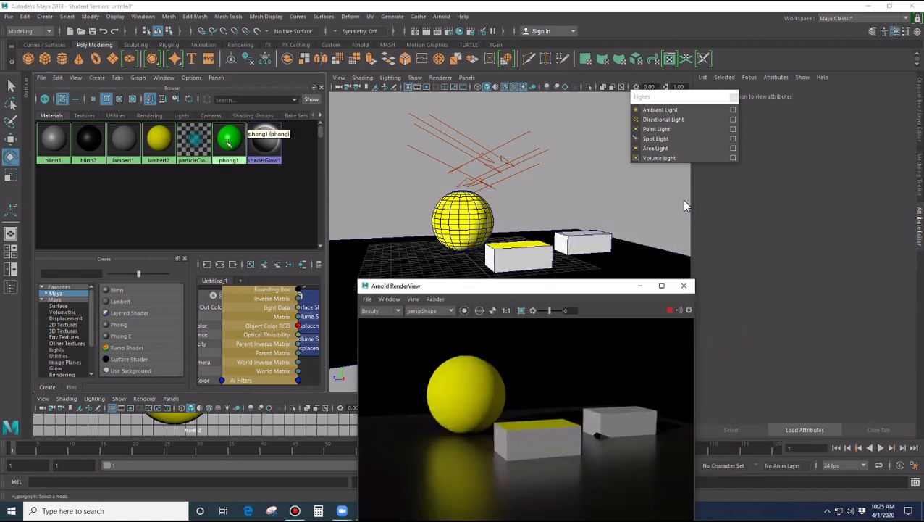
pyautogui.moveTo(229, 145); pyautogui.dragTo(523, 252, button='middle')
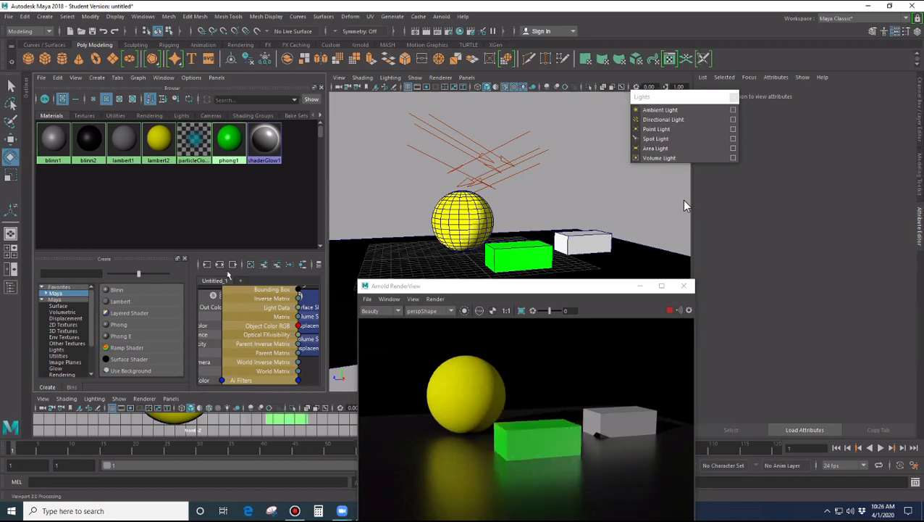
# Step: Enlarge the Hypershade's Create and node graph area and show the Arnold categories at the end of its list
pyautogui.moveTo(230, 251); pyautogui.dragTo(230, 219)
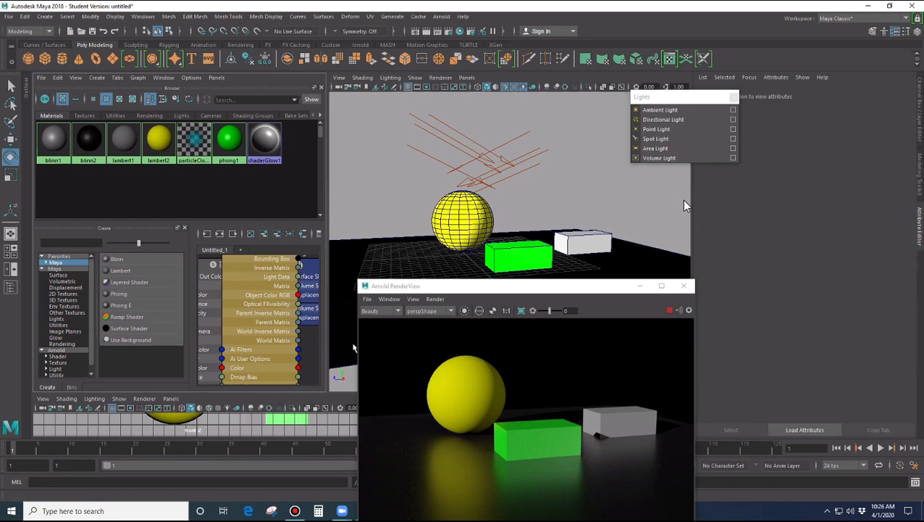
pyautogui.click(92, 372)
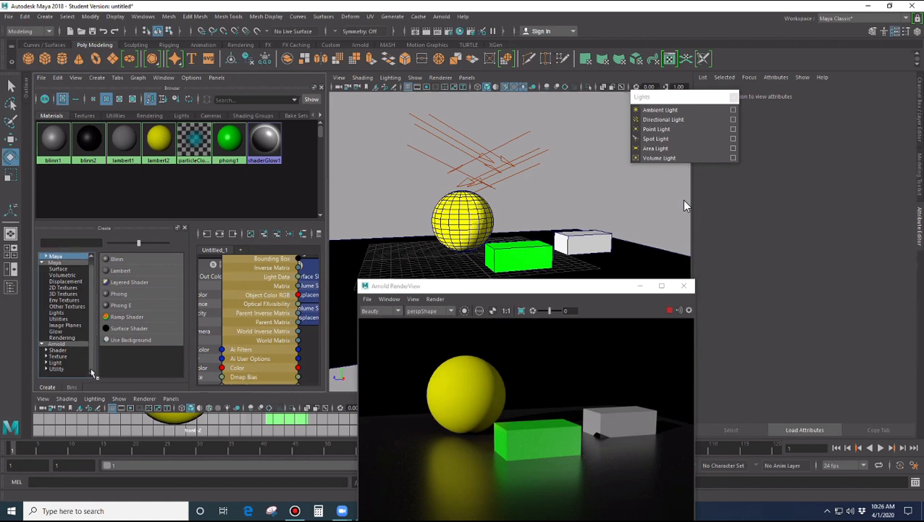
pyautogui.click(437, 297)
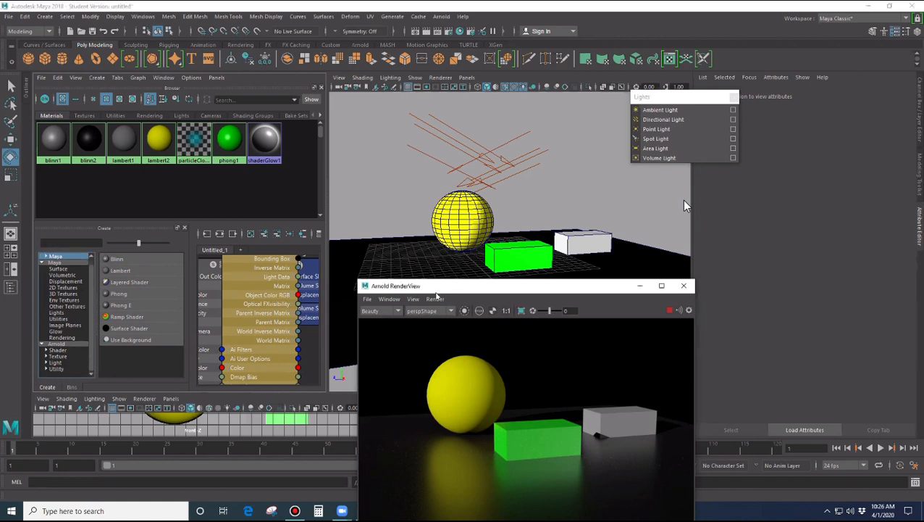
pyautogui.moveTo(436, 294); pyautogui.dragTo(439, 298)
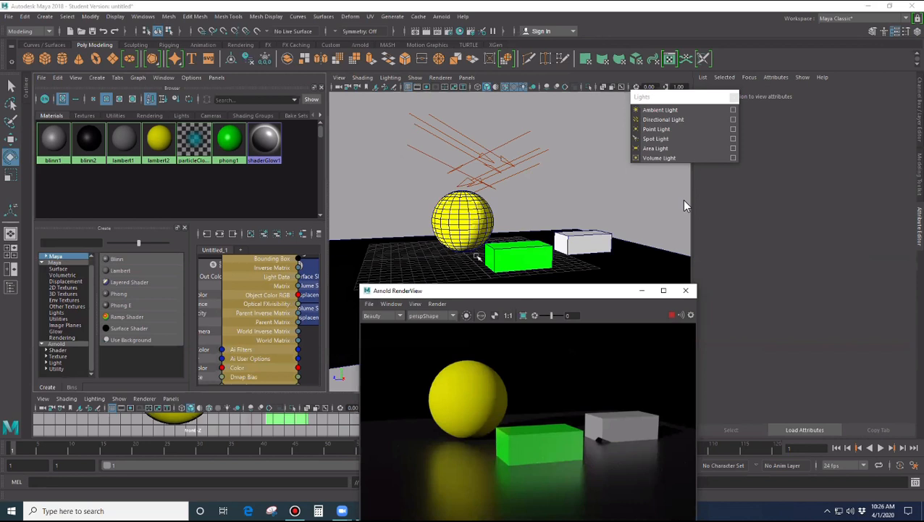
# Step: Try increasing transparency levels on phong1 up to fully transparent, and return the material to fully opaque
pyautogui.click(235, 140)
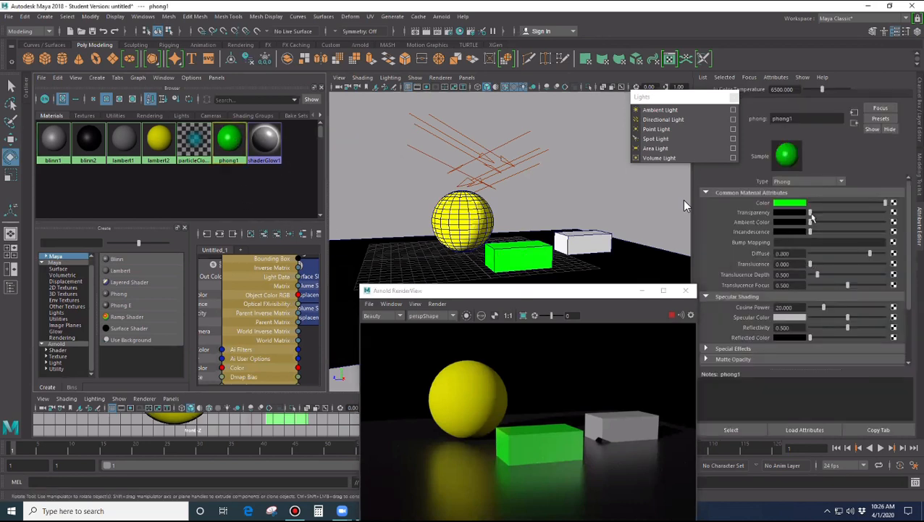
pyautogui.moveTo(811, 215); pyautogui.dragTo(832, 217)
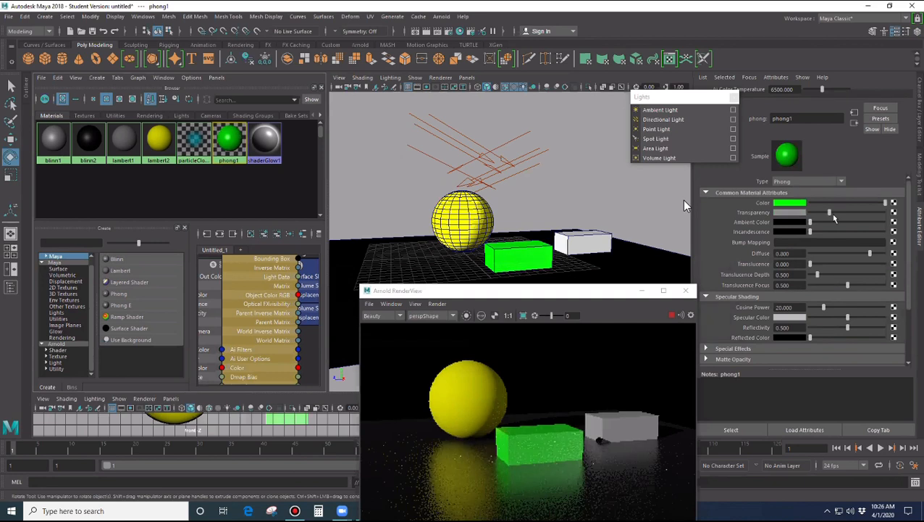
pyautogui.moveTo(831, 215); pyautogui.dragTo(858, 216)
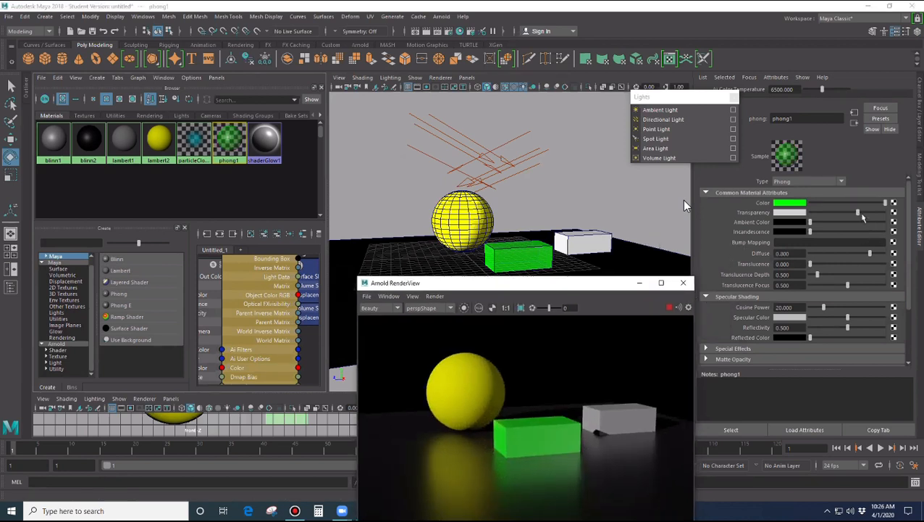
pyautogui.moveTo(860, 213); pyautogui.dragTo(880, 213)
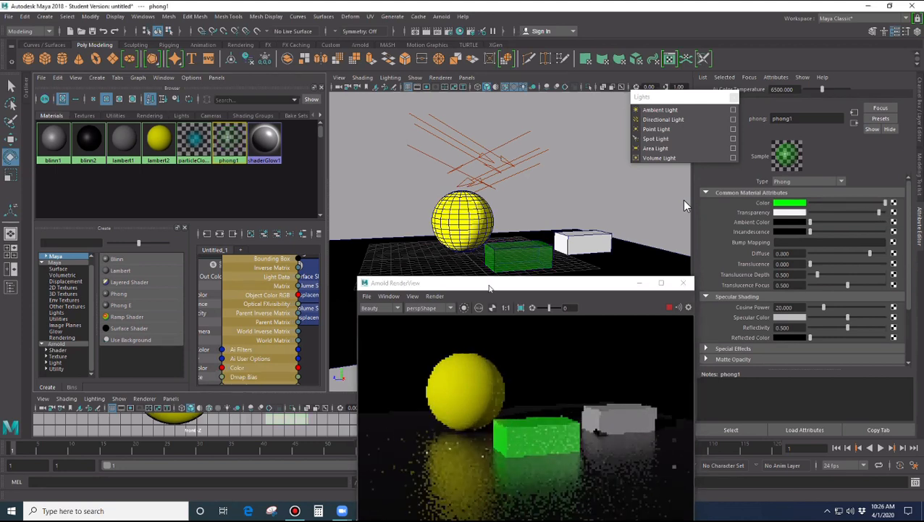
pyautogui.click(662, 298)
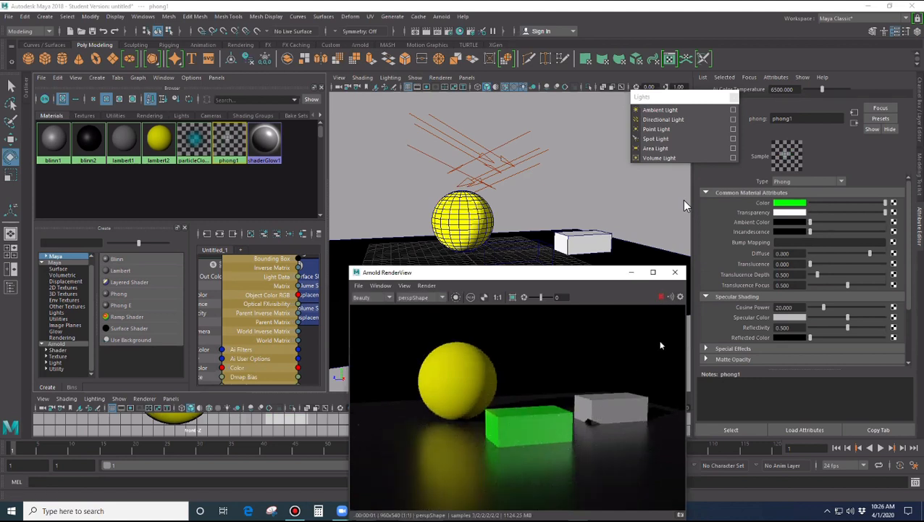
pyautogui.moveTo(885, 213); pyautogui.dragTo(855, 218)
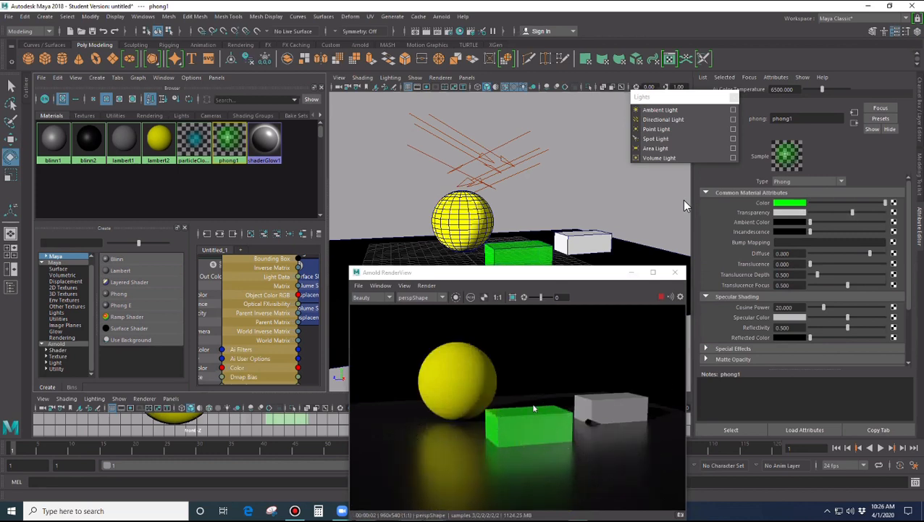
pyautogui.moveTo(852, 213); pyautogui.dragTo(801, 221)
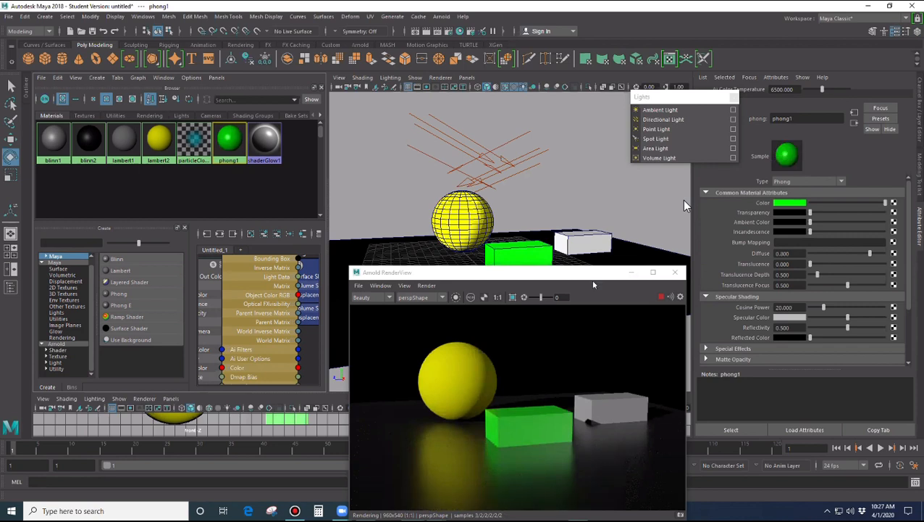
# Step: Select the blinn2 material and raise its reflectivity to 0.597
pyautogui.click(88, 138)
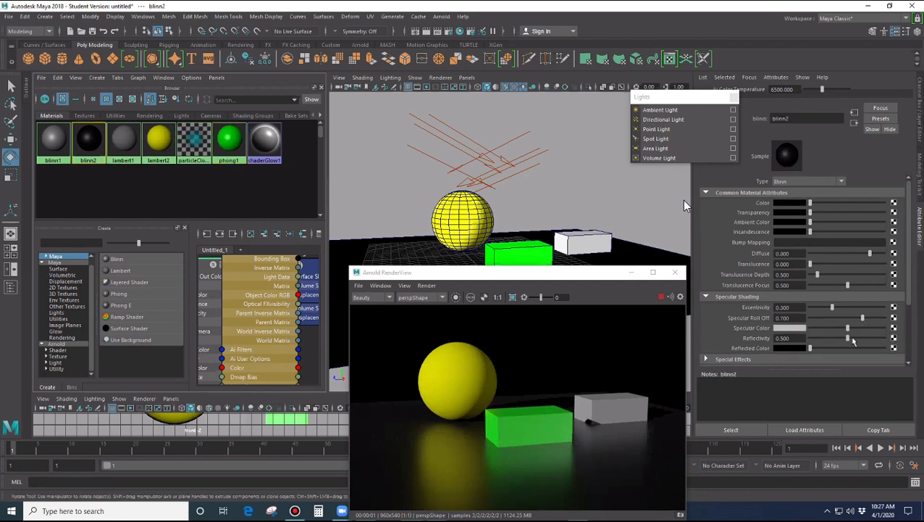
pyautogui.moveTo(848, 339)
pyautogui.mouseDown()
pyautogui.moveTo(802, 347)
pyautogui.moveTo(862, 339)
pyautogui.mouseUp()
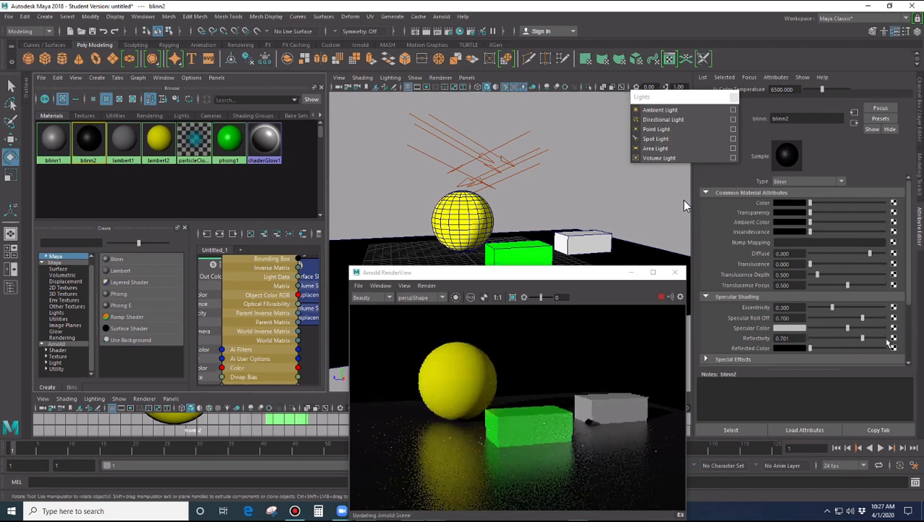
pyautogui.moveTo(875, 342); pyautogui.dragTo(855, 340)
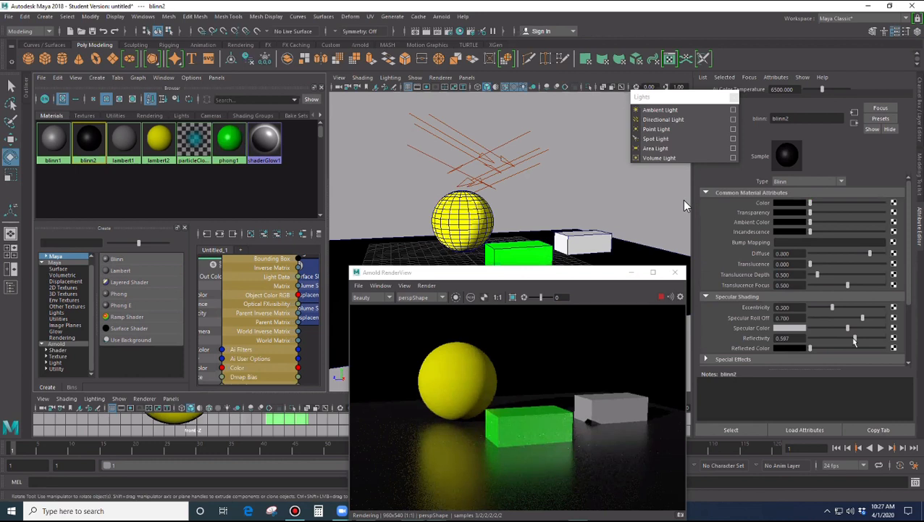
pyautogui.scroll(-3, 855, 340)
pyautogui.scroll(3, 855, 342)
pyautogui.moveTo(810, 223)
pyautogui.mouseDown()
pyautogui.moveTo(834, 223)
pyautogui.moveTo(814, 223)
pyautogui.mouseUp()
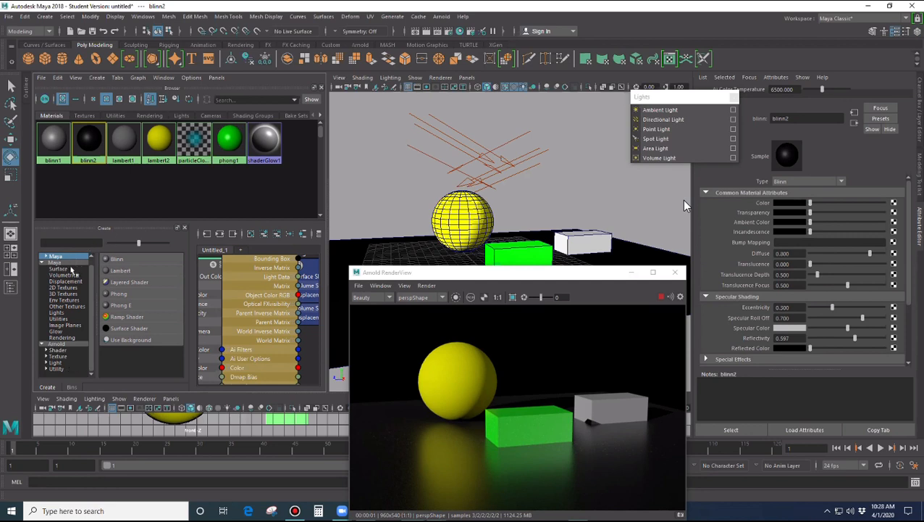
# Step: Close the Arnold RenderView and switch the Hypershade panel back to the top view
pyautogui.click(90, 259)
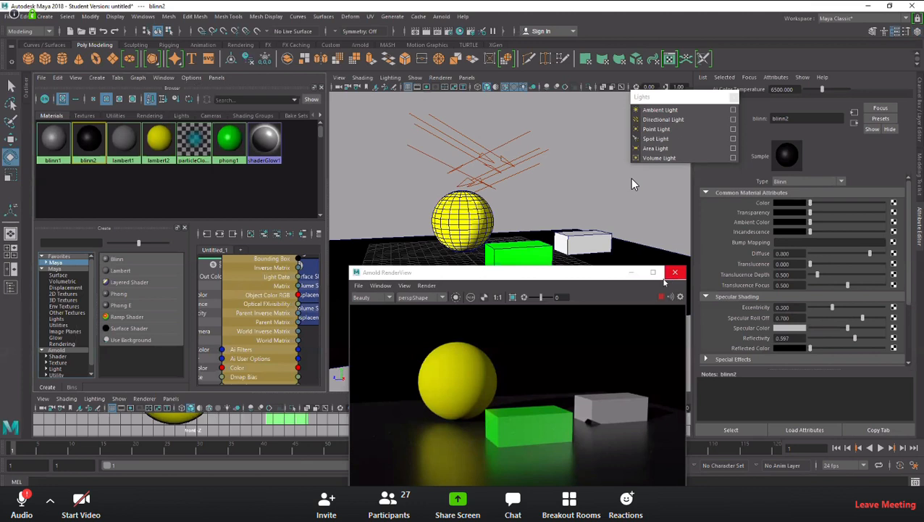
pyautogui.click(672, 273)
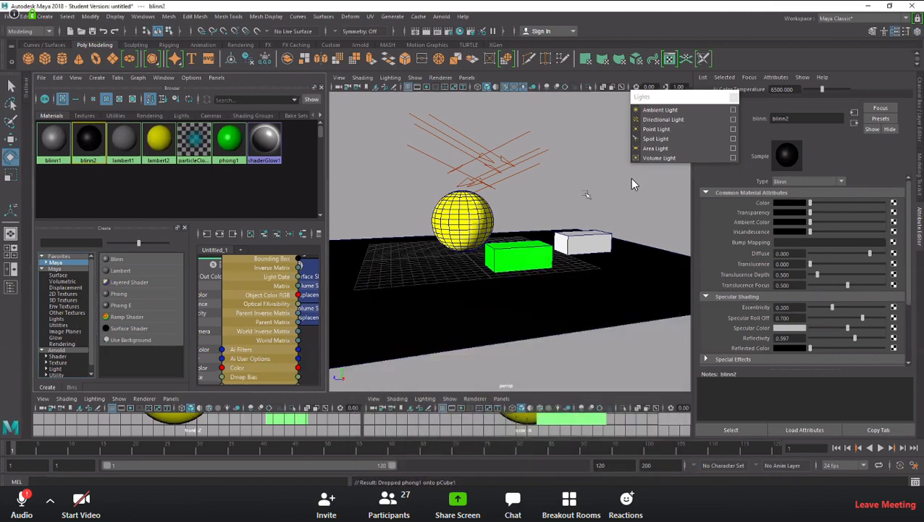
pyautogui.keyDown('alt'); pyautogui.moveTo(586, 194); pyautogui.dragTo(585, 203); pyautogui.keyUp('alt')
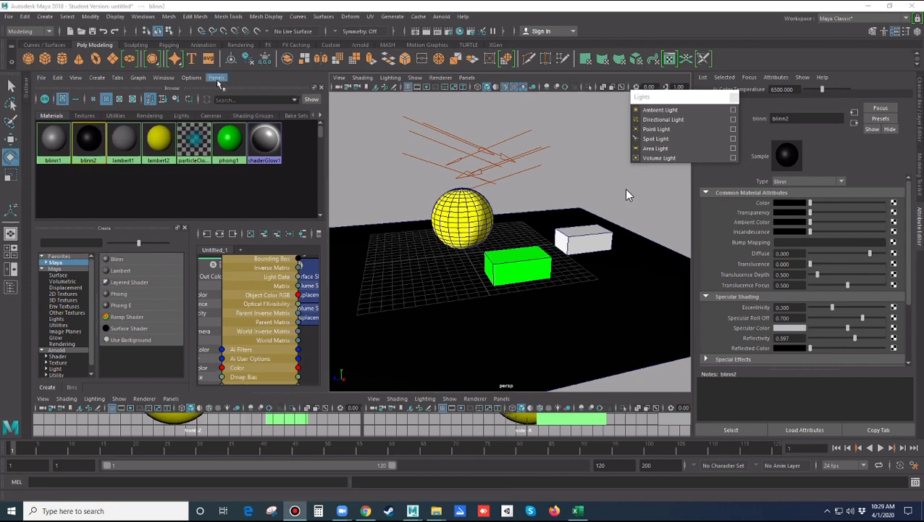
pyautogui.press('e')
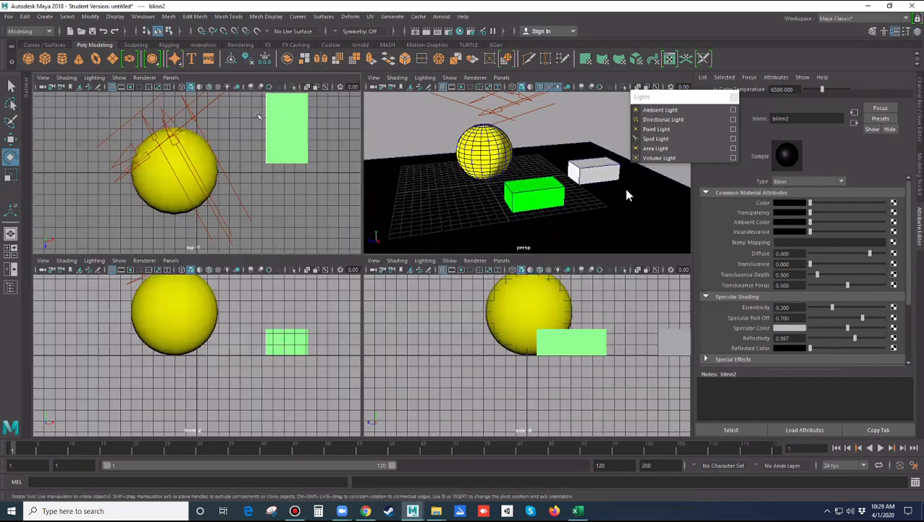
# Step: Show the Hypershade in the top view's panel and resize the panes to give its Create list and the perspective view more room
pyautogui.moveTo(253, 257); pyautogui.dragTo(254, 357)
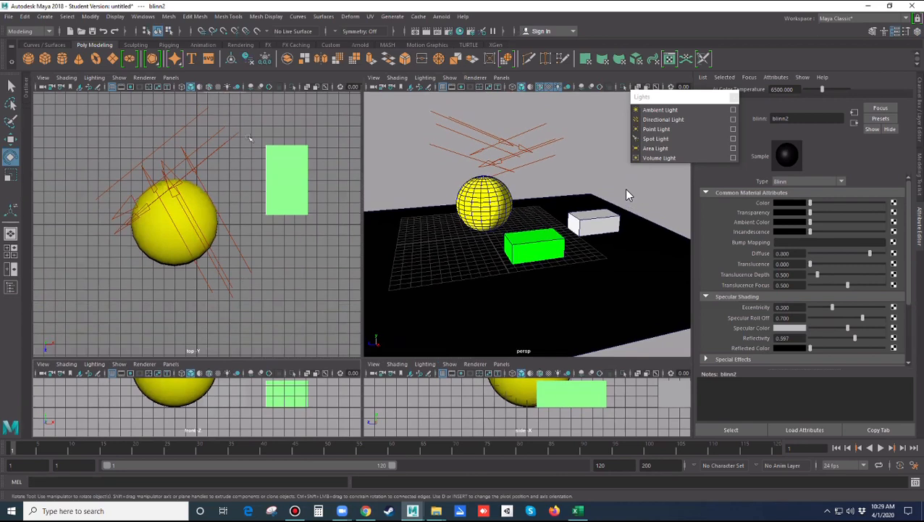
pyautogui.click(171, 78)
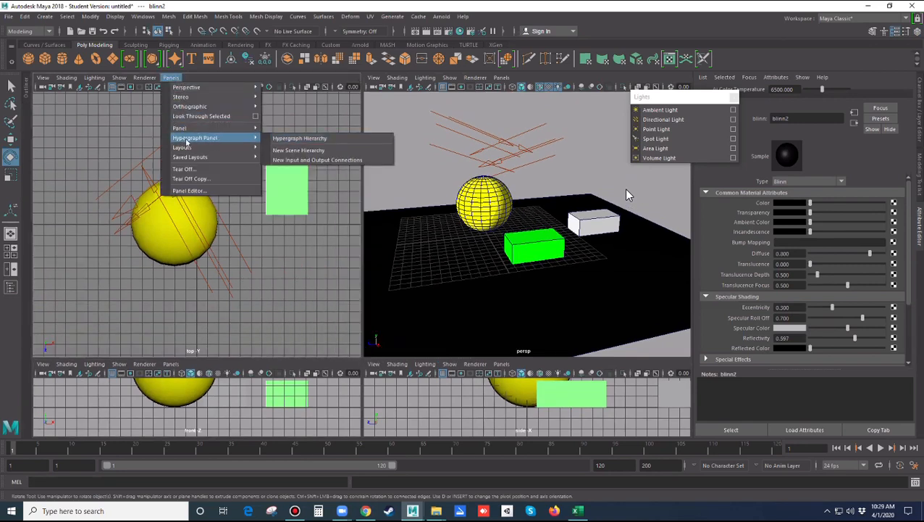
pyautogui.moveTo(181, 129)
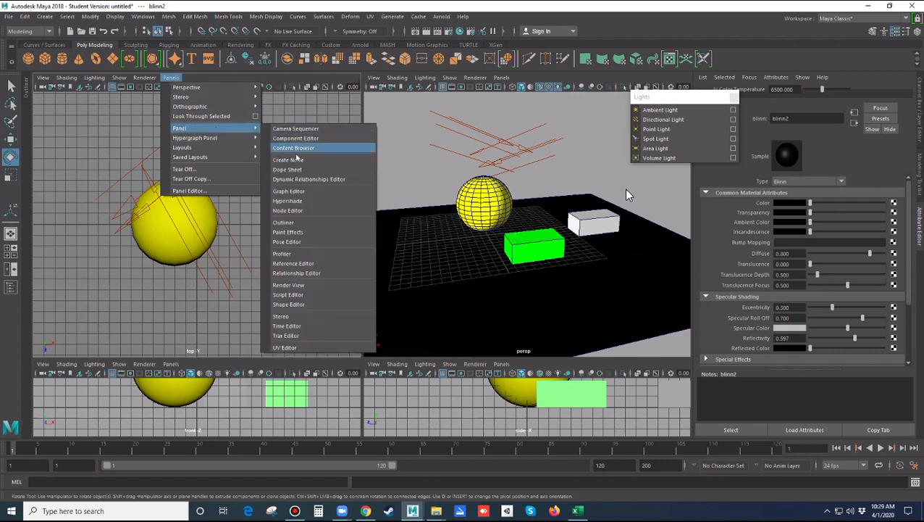
pyautogui.click(288, 202)
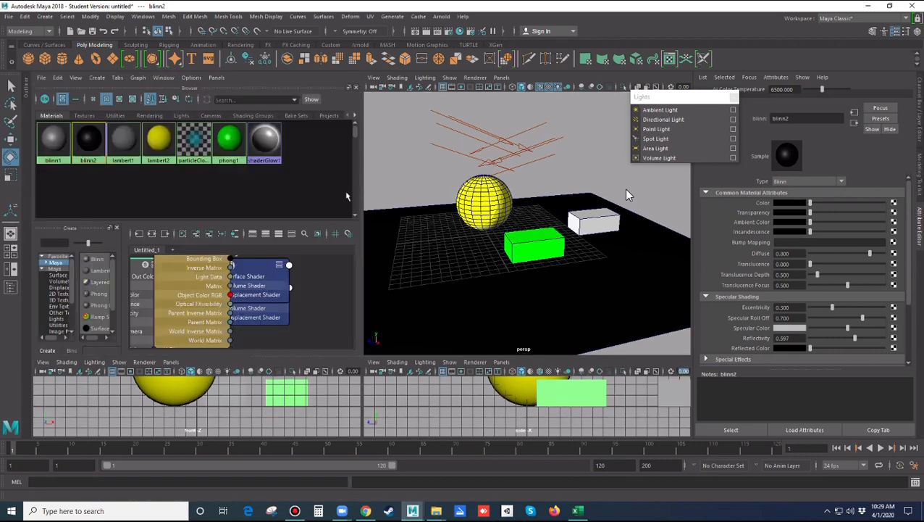
pyautogui.moveTo(362, 188)
pyautogui.mouseDown()
pyautogui.moveTo(319, 192)
pyautogui.moveTo(349, 196)
pyautogui.mouseUp()
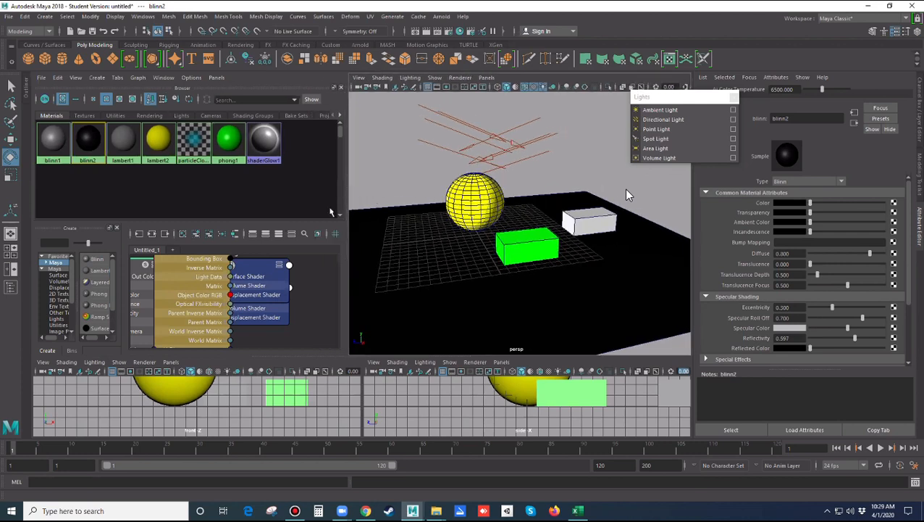
pyautogui.moveTo(124, 241); pyautogui.dragTo(256, 234)
pyautogui.moveTo(254, 354); pyautogui.dragTo(252, 395)
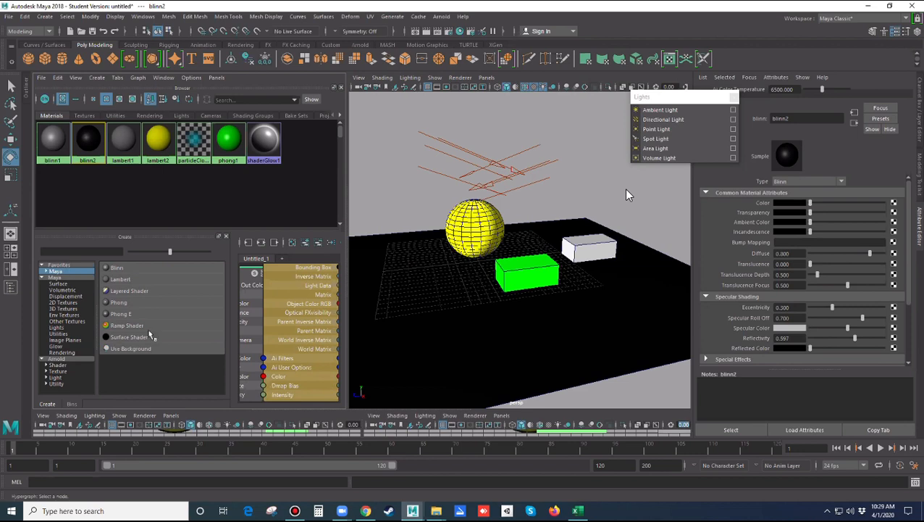
# Step: Bring up the Hypershade's Browser and Bins panes, and return to its Create list
pyautogui.click(165, 78)
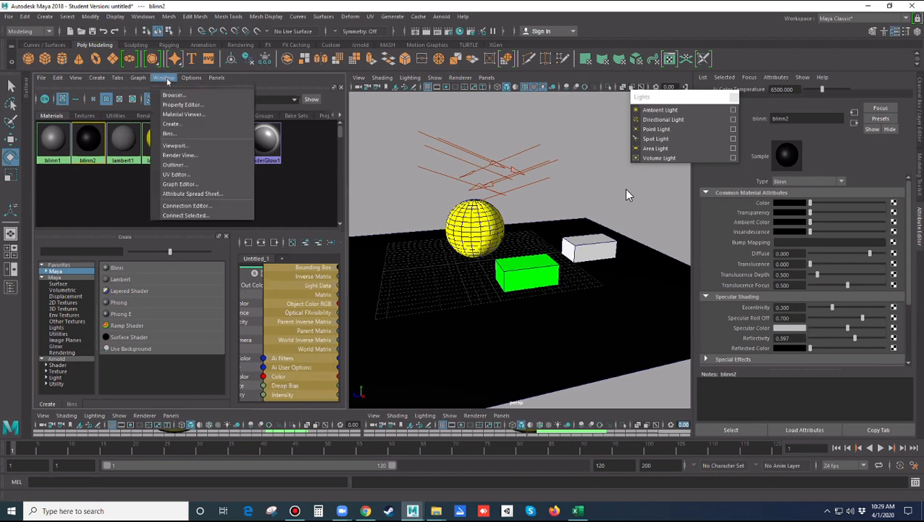
pyautogui.click(172, 95)
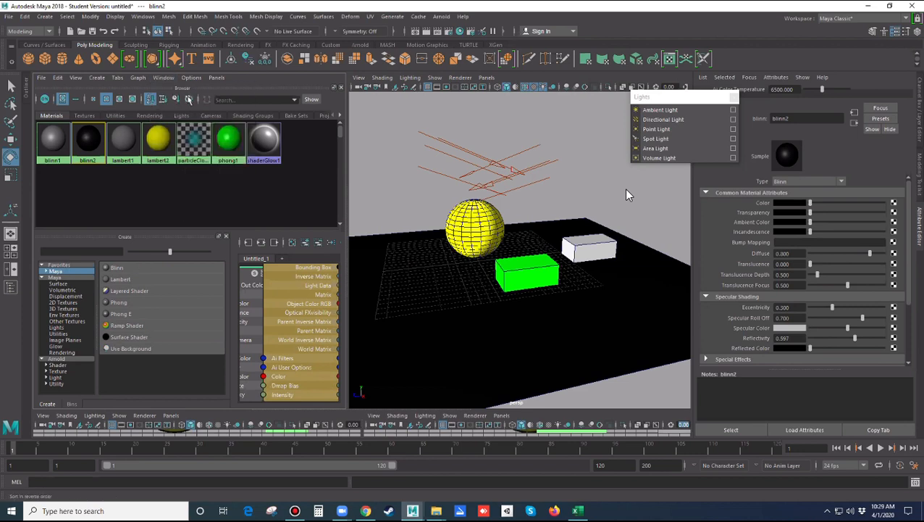
pyautogui.click(170, 78)
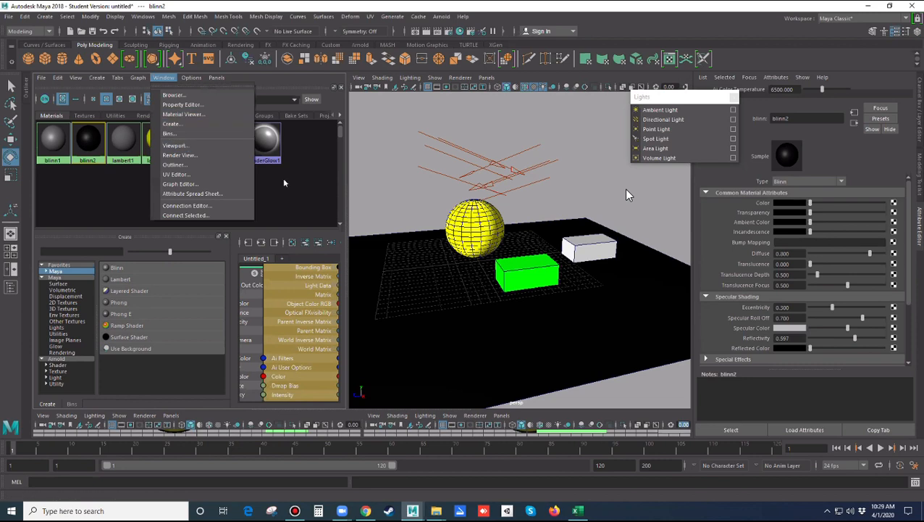
pyautogui.click(171, 133)
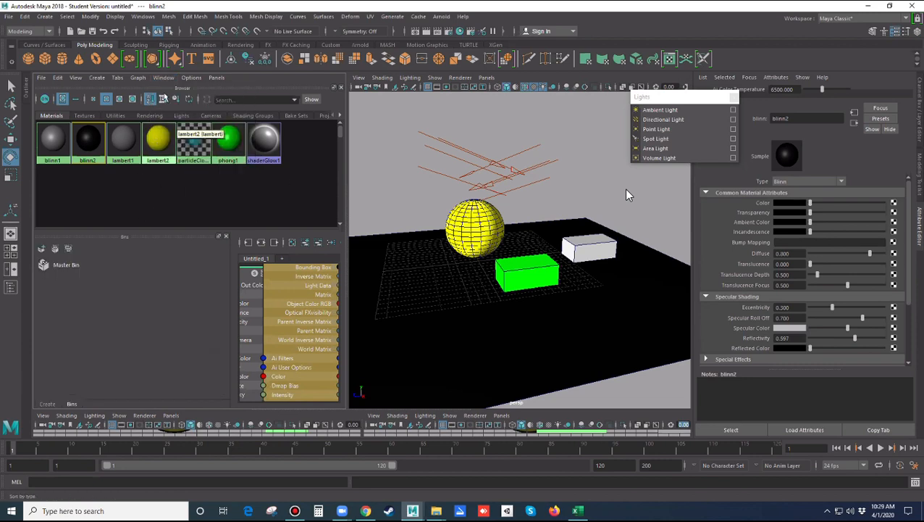
pyautogui.click(164, 78)
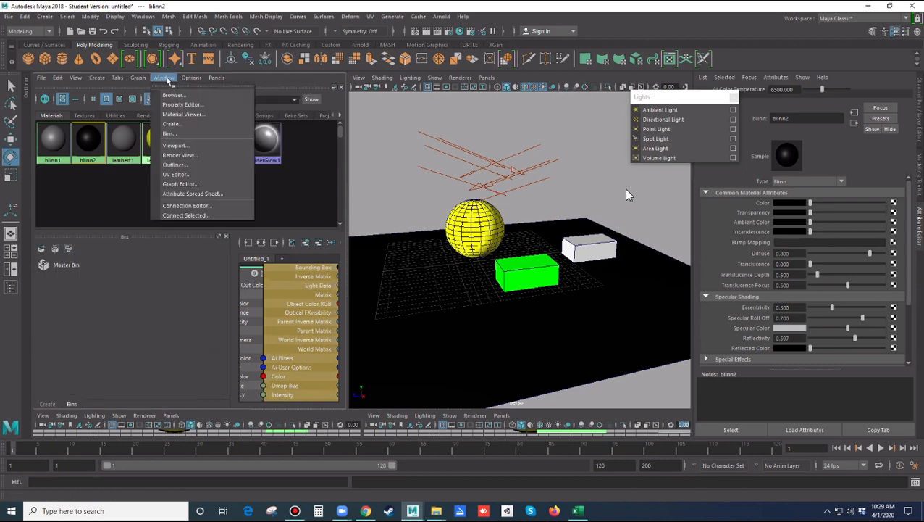
pyautogui.click(170, 134)
pyautogui.click(165, 79)
pyautogui.click(48, 404)
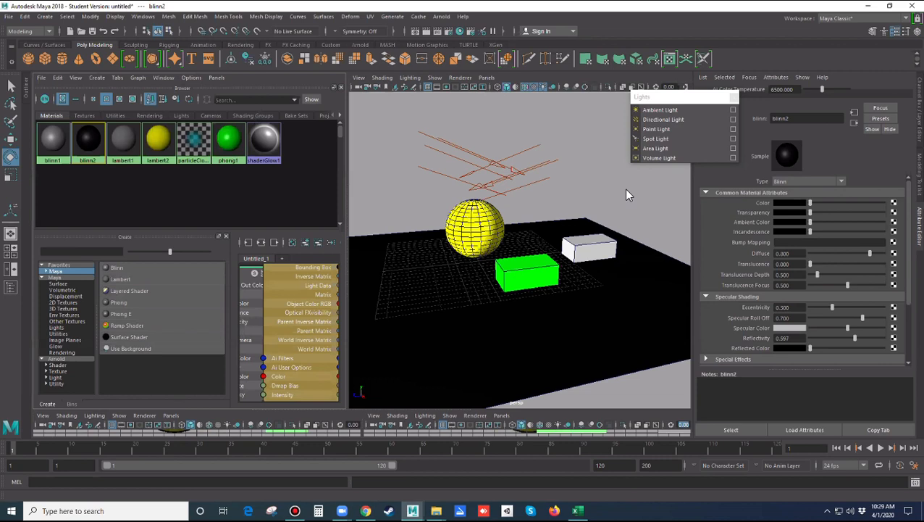
# Step: Select the existing directional lights above the sphere and delete them
pyautogui.click(557, 187)
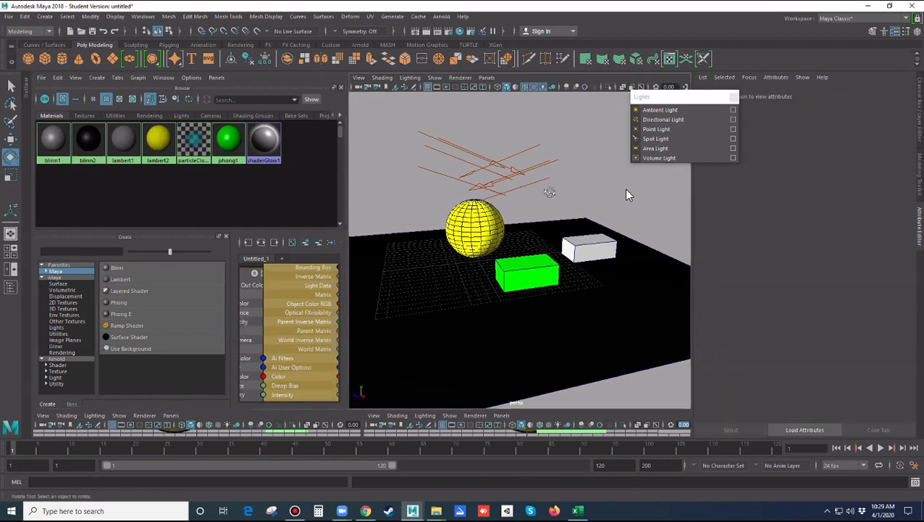
pyautogui.keyDown('alt'); pyautogui.moveTo(550, 186); pyautogui.dragTo(549, 194); pyautogui.keyUp('alt')
pyautogui.moveTo(481, 139); pyautogui.dragTo(520, 172)
pyautogui.moveTo(628, 194); pyautogui.dragTo(628, 194)
pyautogui.press('Delete')
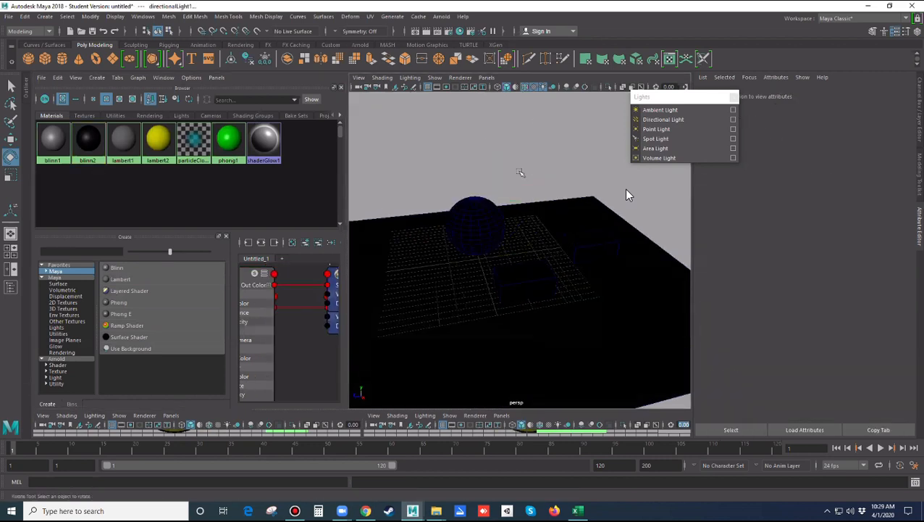
# Step: Detach the list of light types as a floating Lights palette and place it over the perspective view
pyautogui.click(44, 16)
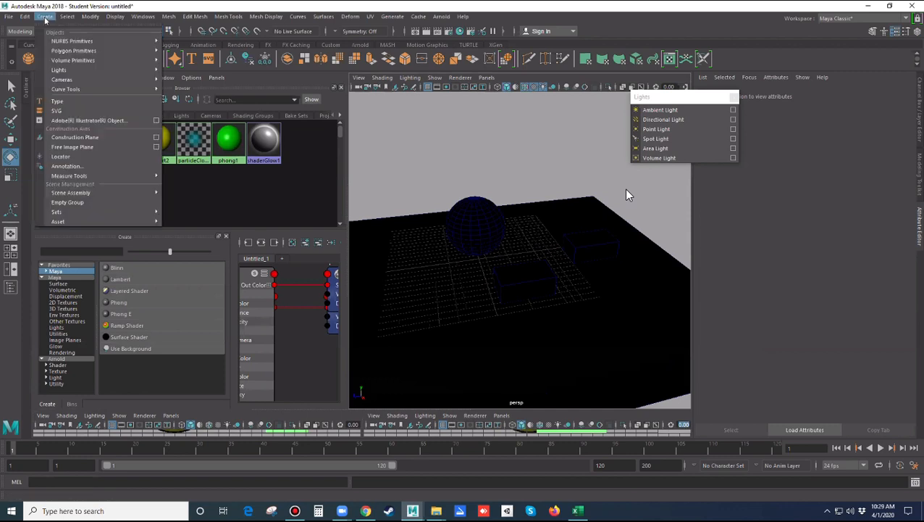
pyautogui.moveTo(64, 71)
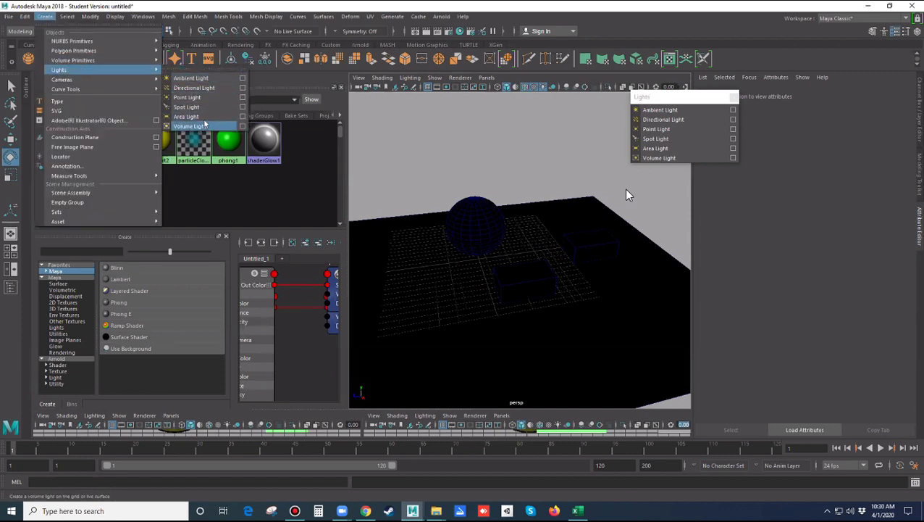
pyautogui.click(206, 72)
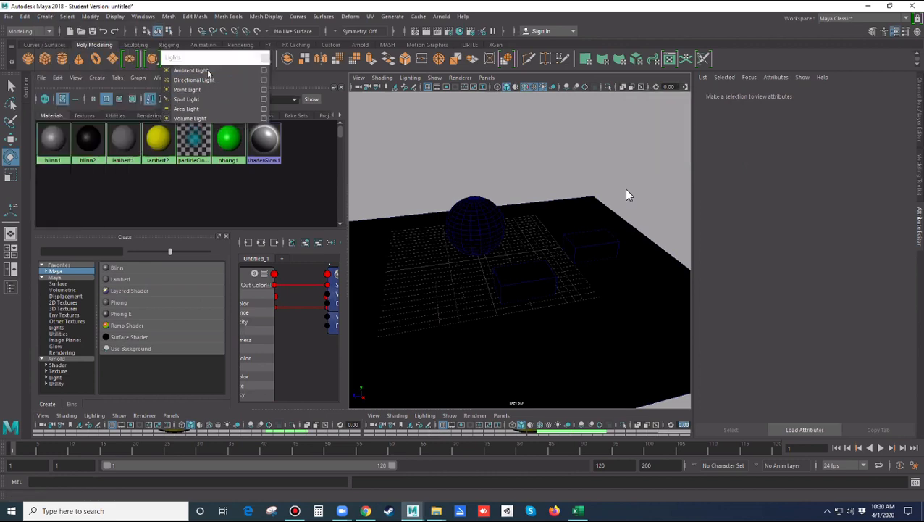
pyautogui.moveTo(212, 61); pyautogui.dragTo(662, 113)
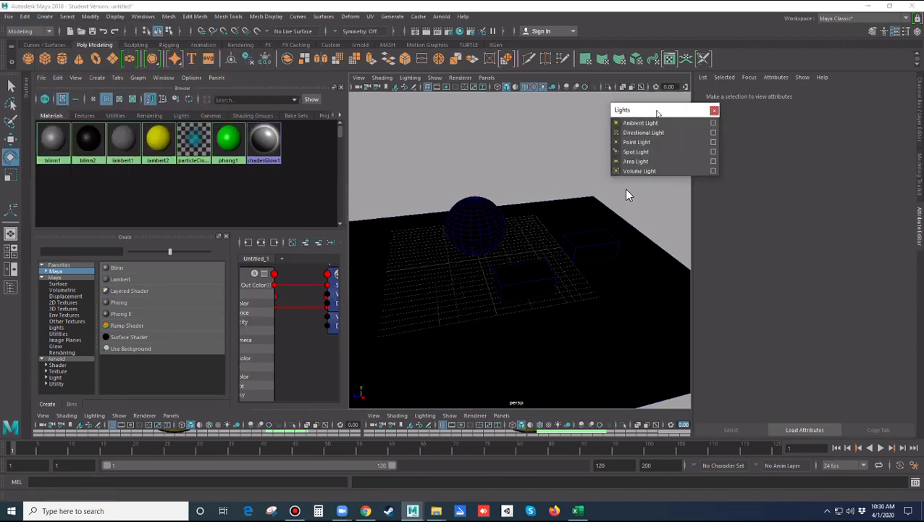
# Step: Create a directional light and move it straight up above the yellow sphere
pyautogui.click(647, 133)
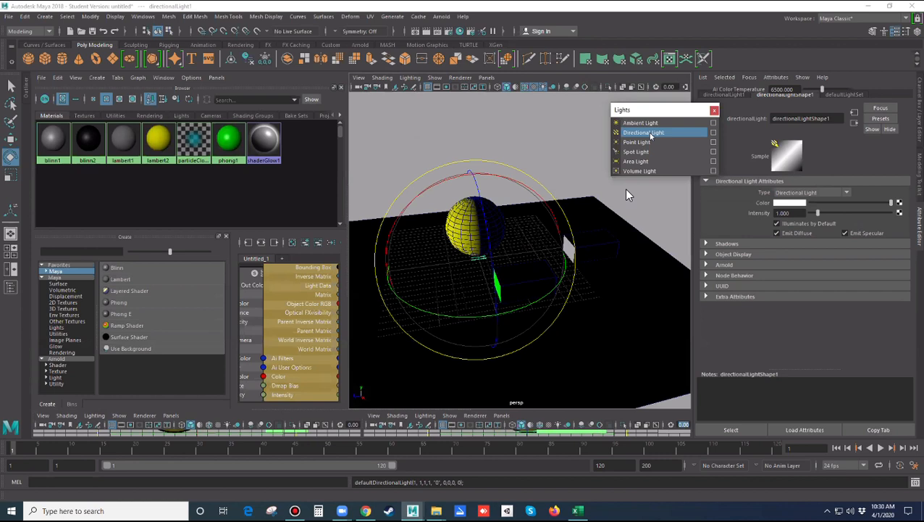
pyautogui.press('w')
pyautogui.moveTo(474, 182); pyautogui.dragTo(468, 46)
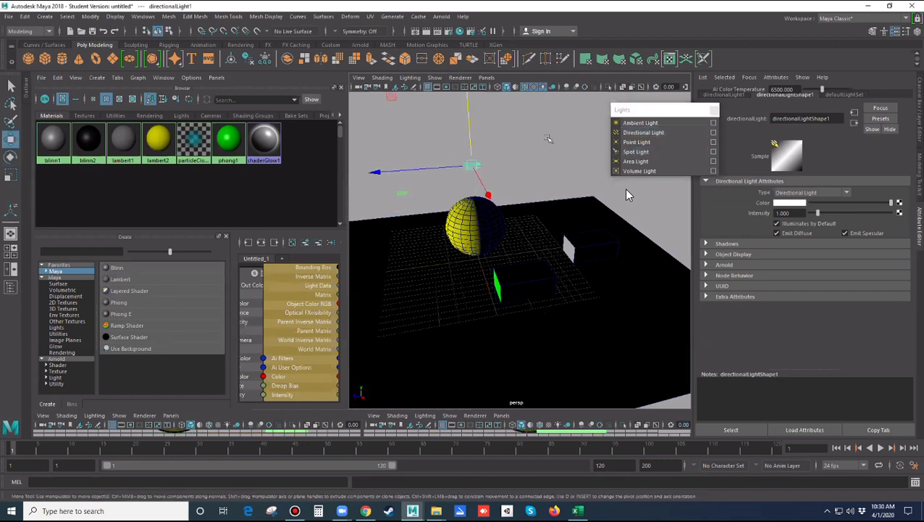
# Step: Compare the perspective view in shaded, wireframe, textured and all-lights display, ending with all lights on
pyautogui.press('7')
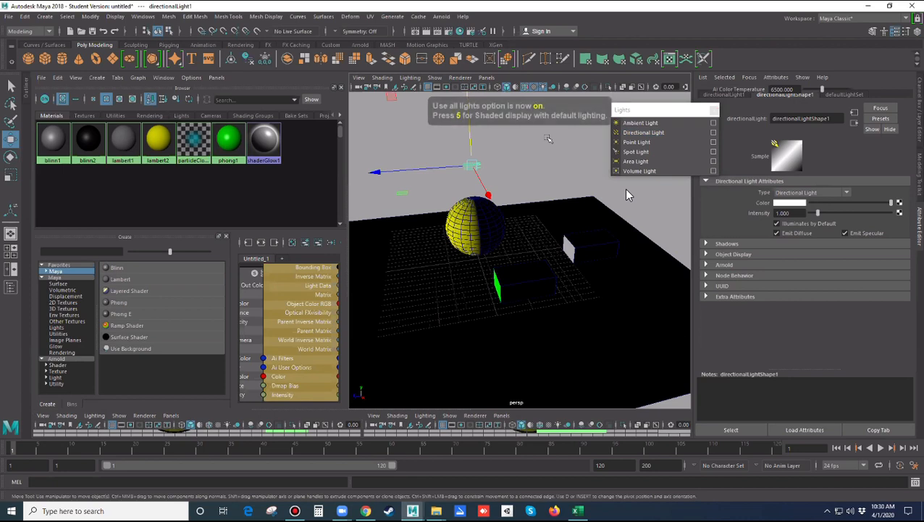
pyautogui.press('5')
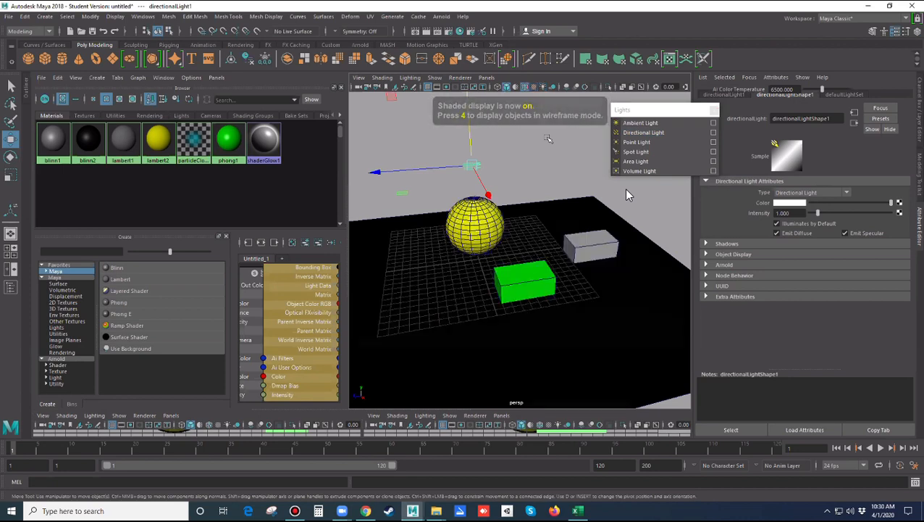
pyautogui.press('4')
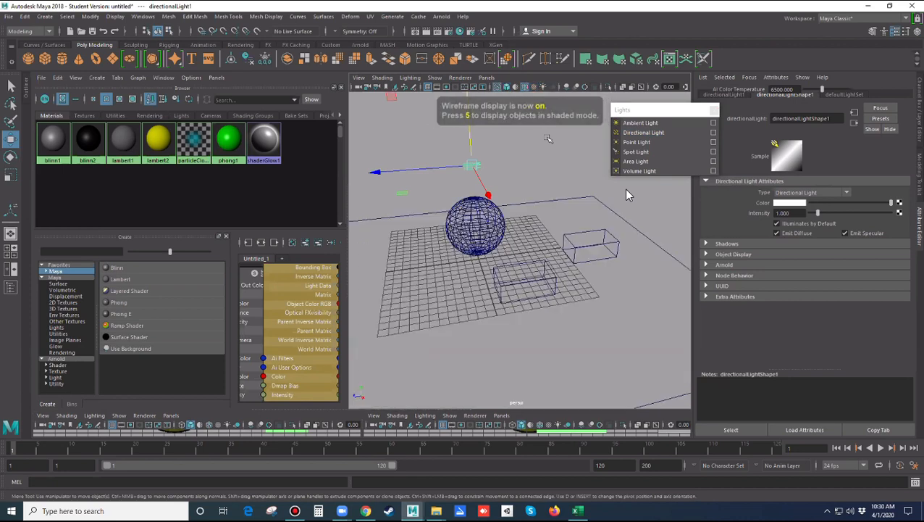
pyautogui.press('5')
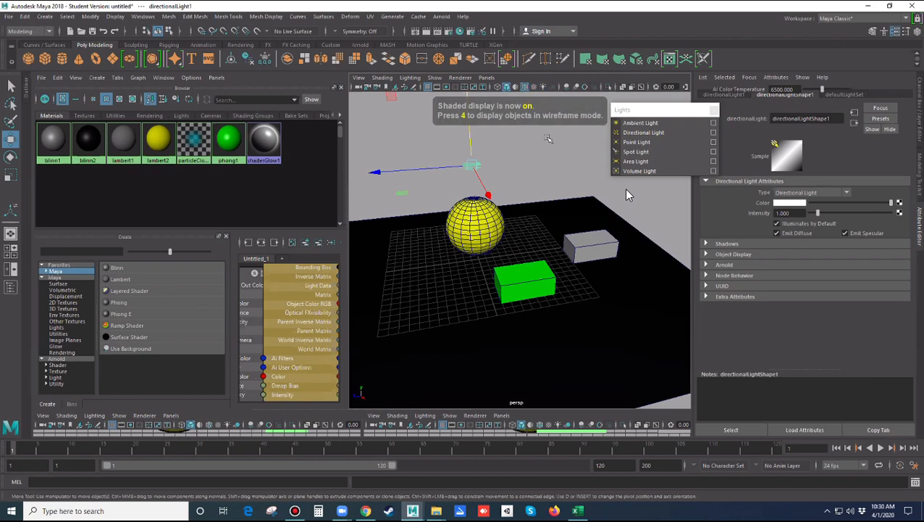
pyautogui.press('6')
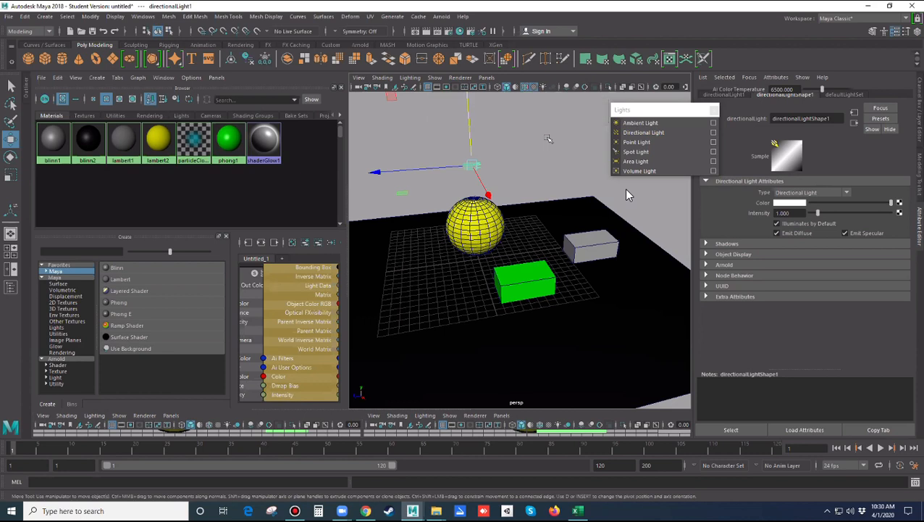
pyautogui.press('7')
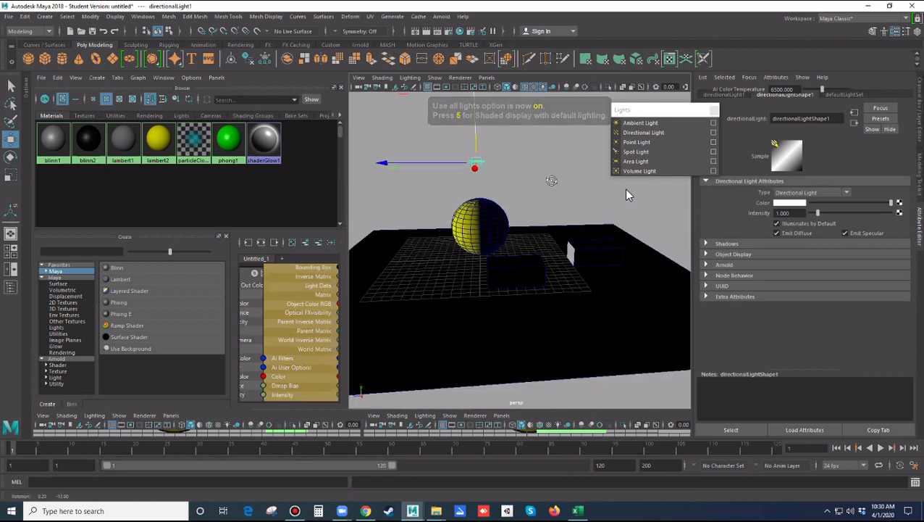
pyautogui.keyDown('alt'); pyautogui.moveTo(565, 192); pyautogui.dragTo(553, 182); pyautogui.keyUp('alt')
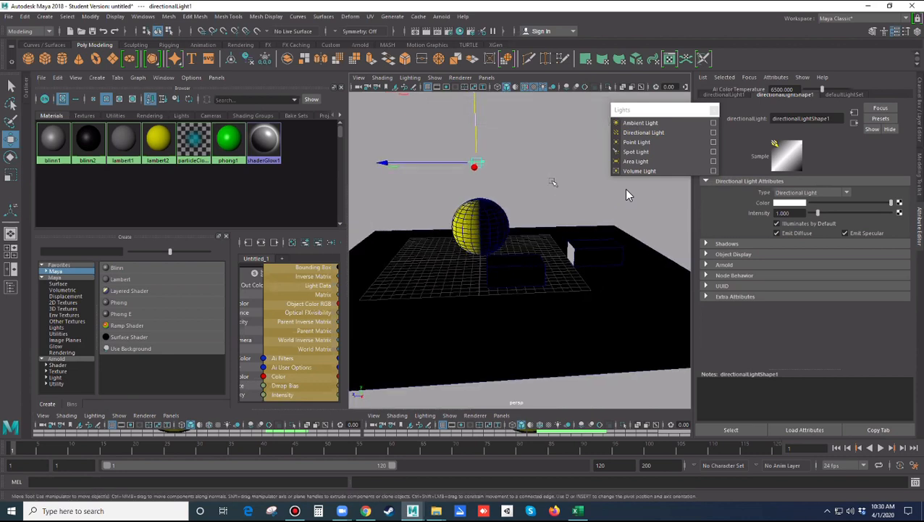